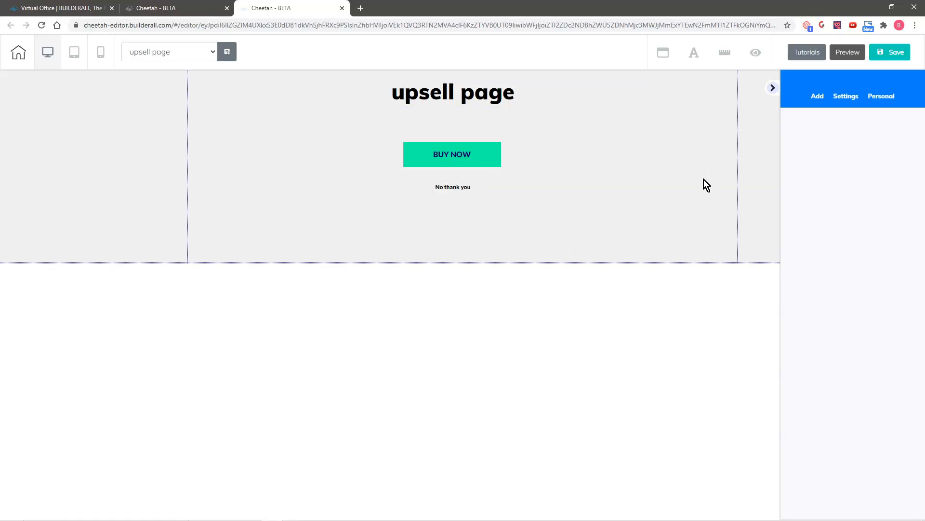
- Add the Course Application Page template from the Application Page panels below the upsell section
{"action": "left_click", "coordinate": [816, 97]}
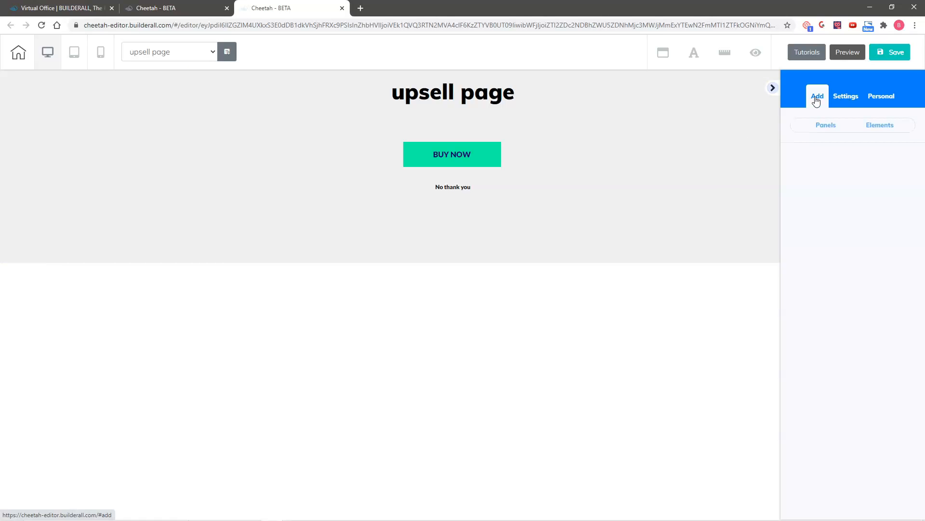
{"action": "left_click", "coordinate": [825, 127]}
{"action": "scroll", "coordinate": [867, 305], "scroll_direction": "down", "scroll_amount": 7}
{"action": "scroll", "coordinate": [867, 307], "scroll_direction": "down", "scroll_amount": 4}
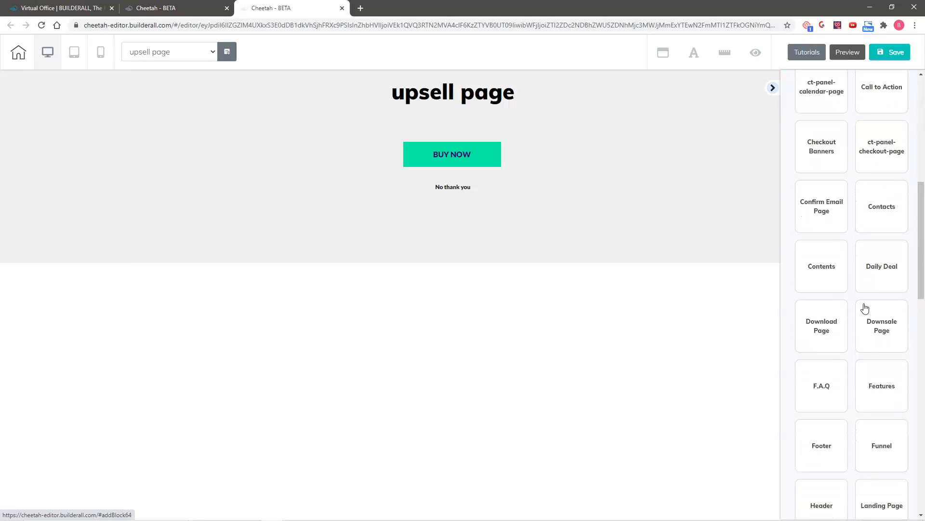
{"action": "scroll", "coordinate": [865, 310], "scroll_direction": "up", "scroll_amount": 5}
{"action": "scroll", "coordinate": [865, 310], "scroll_direction": "up", "scroll_amount": 5}
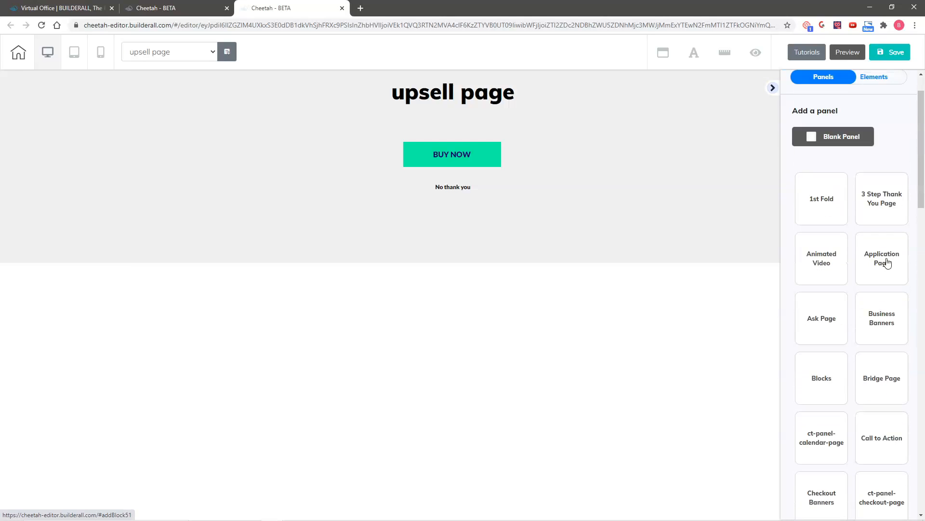
{"action": "left_click", "coordinate": [884, 262]}
{"action": "scroll", "coordinate": [879, 317], "scroll_direction": "down", "scroll_amount": 5}
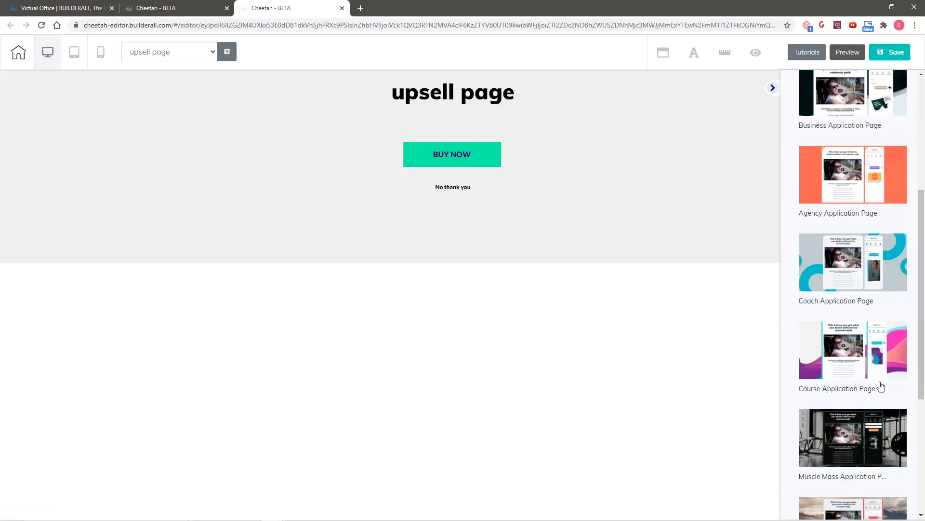
{"action": "scroll", "coordinate": [893, 364], "scroll_direction": "down", "scroll_amount": 1}
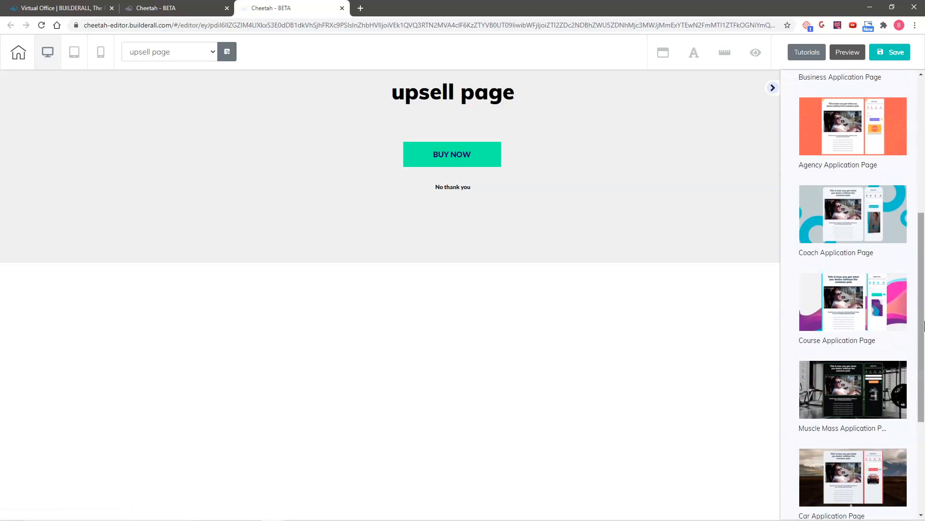
{"action": "left_click", "coordinate": [813, 296]}
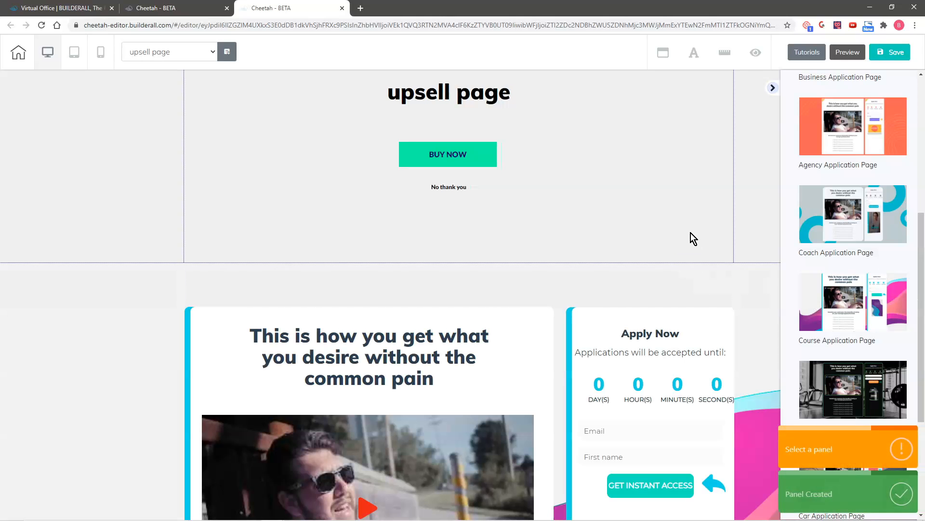
{"action": "scroll", "coordinate": [19, 311], "scroll_direction": "down", "scroll_amount": 1}
{"action": "scroll", "coordinate": [68, 289], "scroll_direction": "down", "scroll_amount": 3}
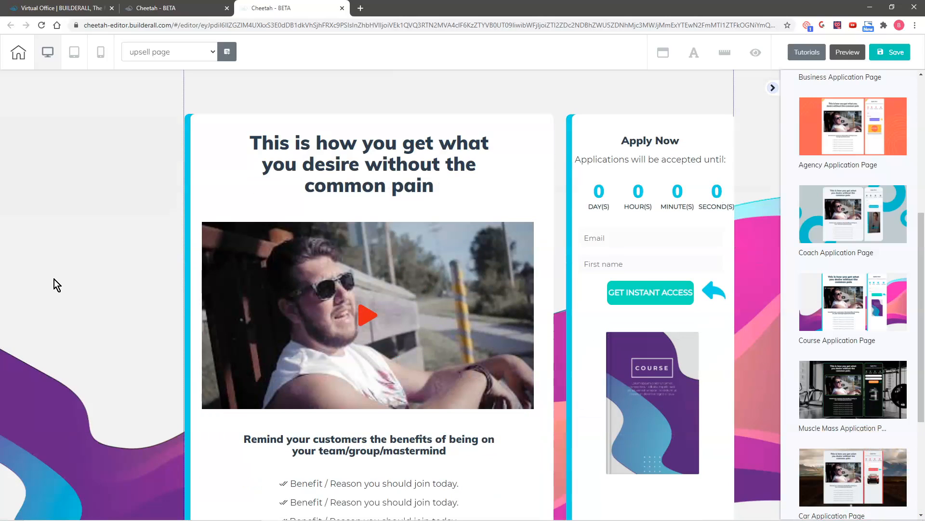
{"action": "scroll", "coordinate": [54, 279], "scroll_direction": "down", "scroll_amount": 1}
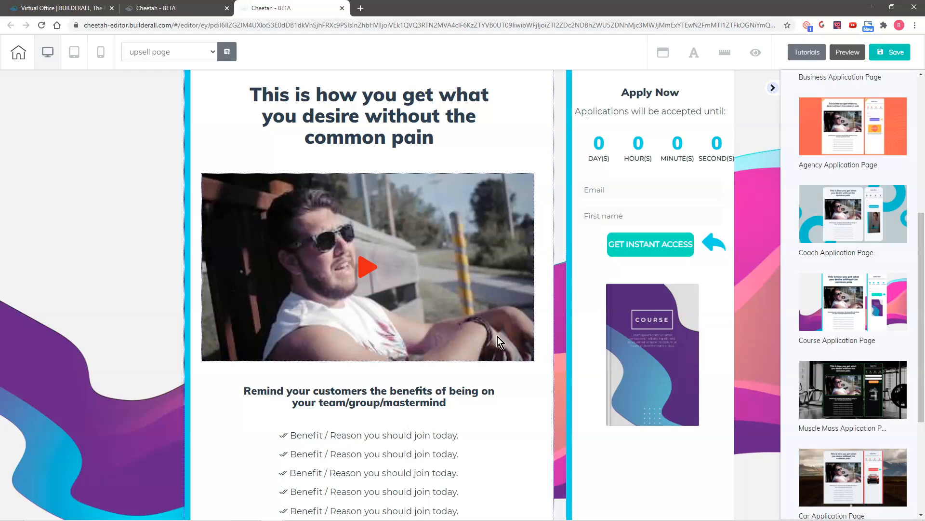
- Replace the course book image with the first Business Blueprint image from the file library
{"action": "left_click", "coordinate": [641, 381]}
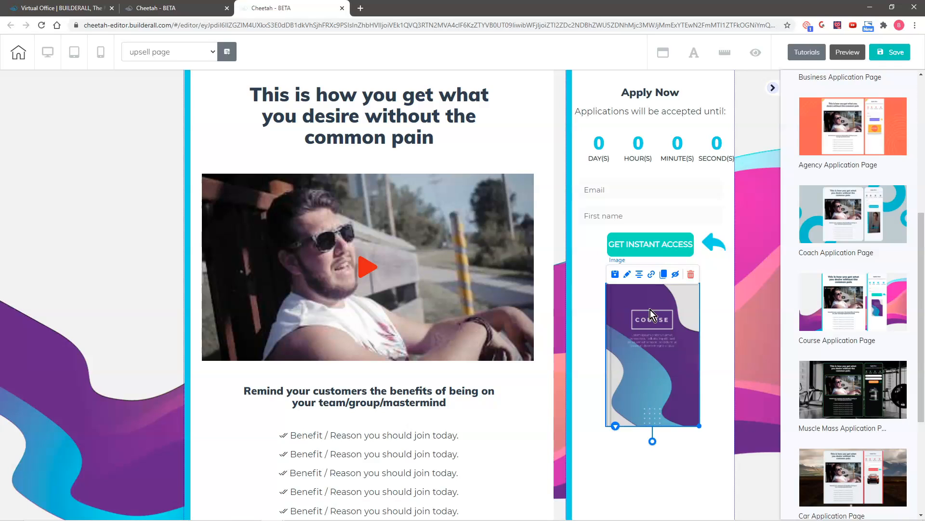
{"action": "left_click", "coordinate": [627, 275]}
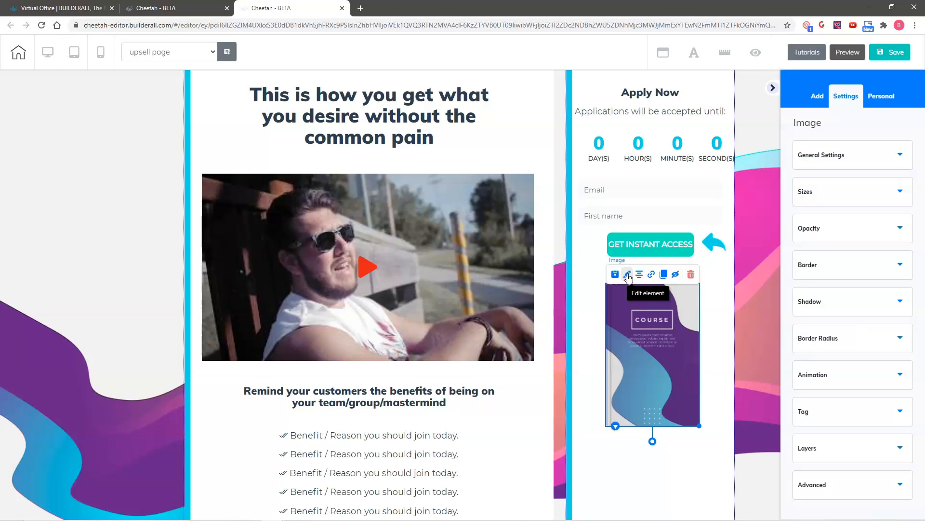
{"action": "left_click", "coordinate": [832, 155]}
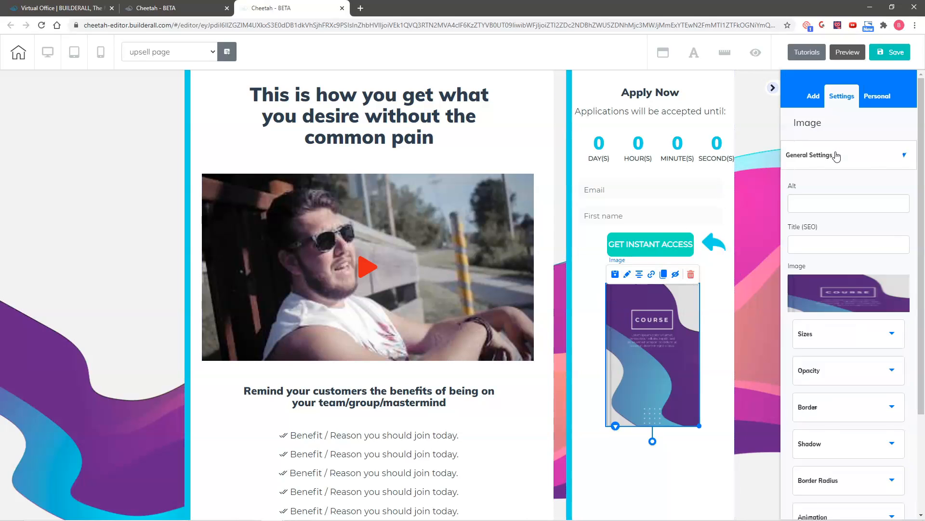
{"action": "left_click", "coordinate": [843, 361]}
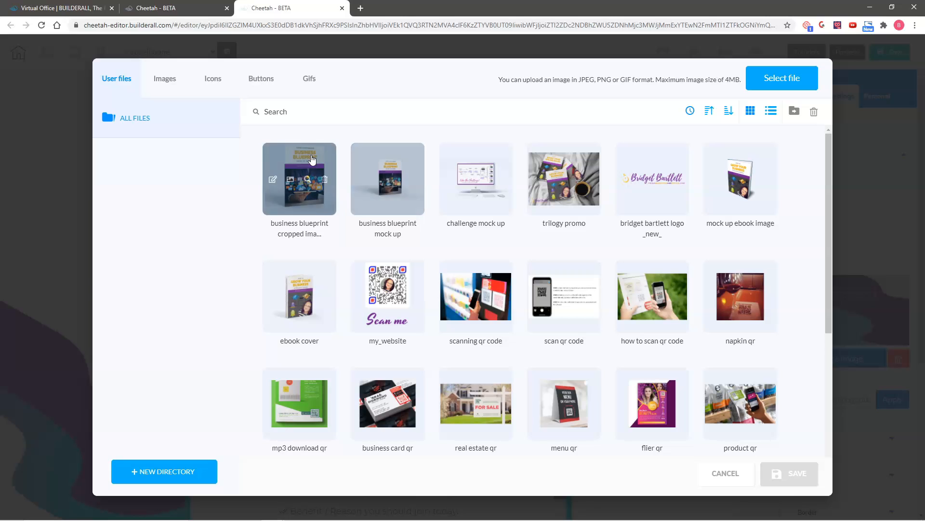
{"action": "left_click", "coordinate": [311, 157]}
{"action": "left_click", "coordinate": [787, 474]}
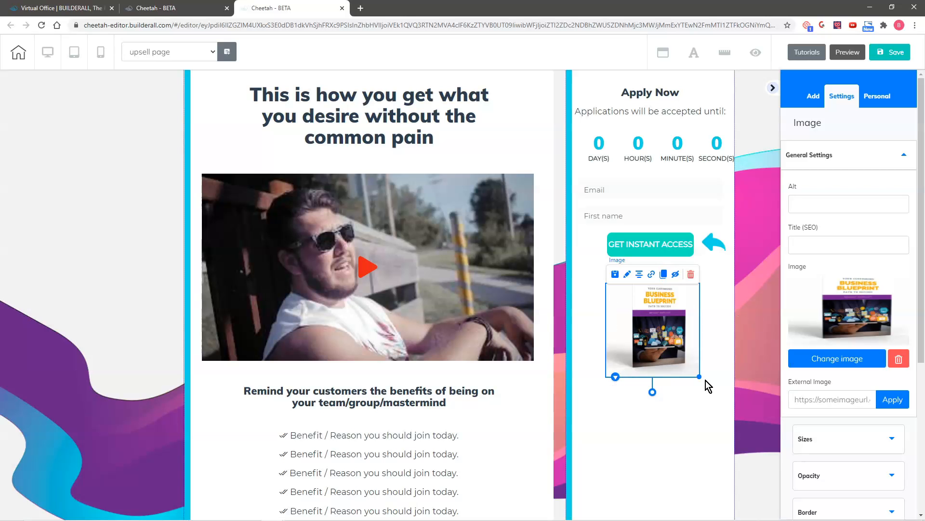
- Enlarge the Business Blueprint image and shift it slightly left
{"action": "left_click_drag", "start_coordinate": [696, 375], "coordinate": [755, 473]}
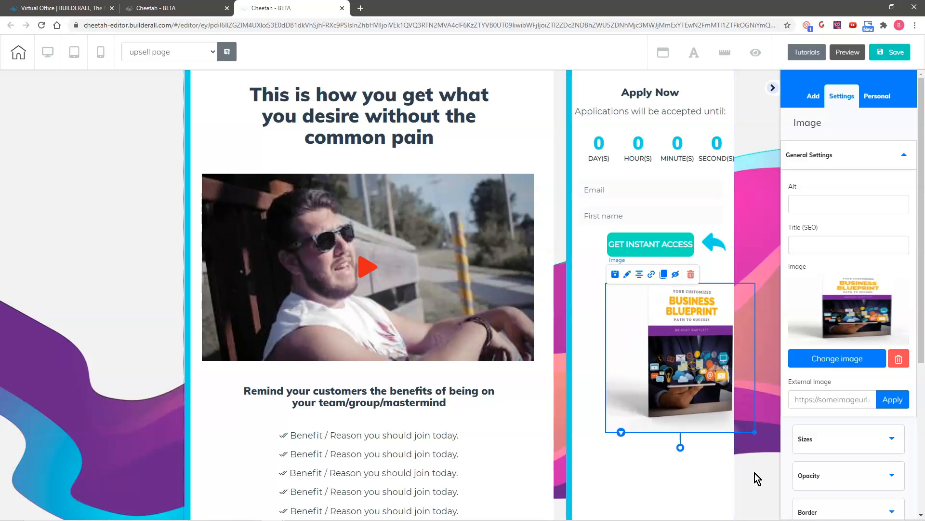
{"action": "left_click_drag", "start_coordinate": [669, 330], "coordinate": [624, 316]}
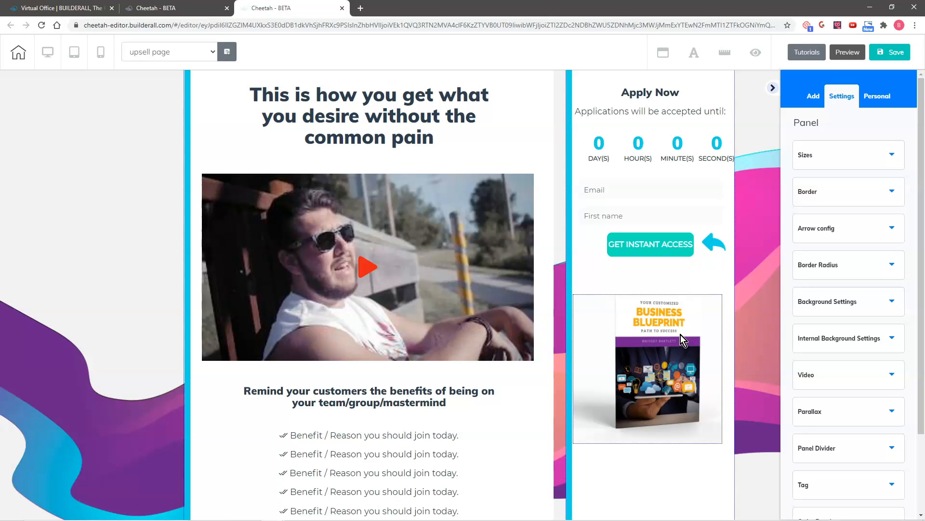
{"action": "left_click", "coordinate": [677, 367]}
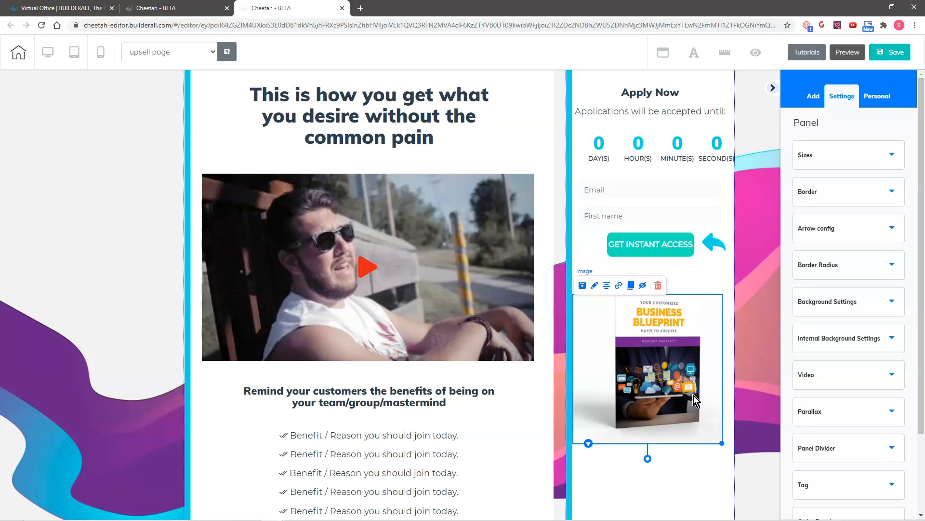
- Move the slightly enlarged book image to the left of the benefits list
{"action": "left_click_drag", "start_coordinate": [723, 442], "coordinate": [734, 455]}
{"action": "left_click_drag", "start_coordinate": [670, 386], "coordinate": [668, 383]}
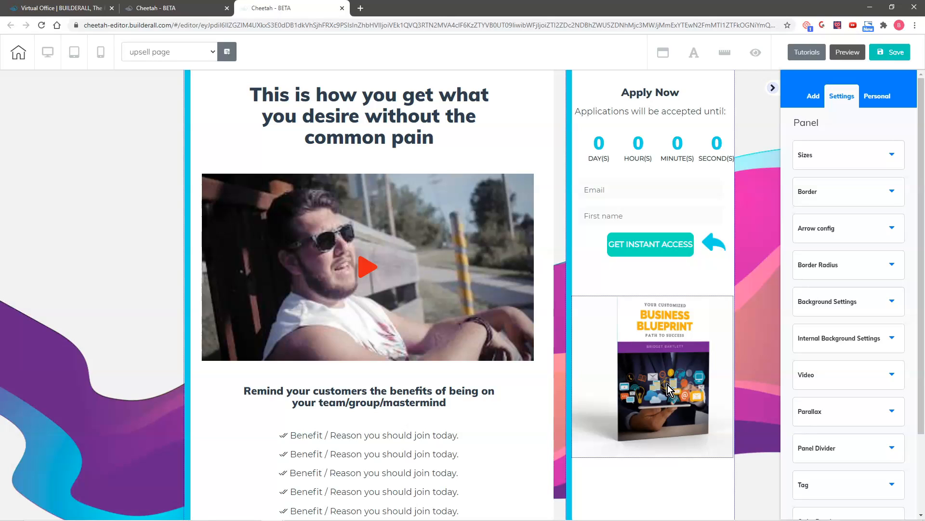
{"action": "left_click_drag", "start_coordinate": [670, 383], "coordinate": [205, 467]}
- Shift the six benefit lines right of the book and bring the book closer to them
{"action": "scroll", "coordinate": [562, 365], "scroll_direction": "down", "scroll_amount": 1}
{"action": "scroll", "coordinate": [560, 361], "scroll_direction": "down", "scroll_amount": 1}
{"action": "left_click_drag", "start_coordinate": [406, 311], "coordinate": [424, 316]}
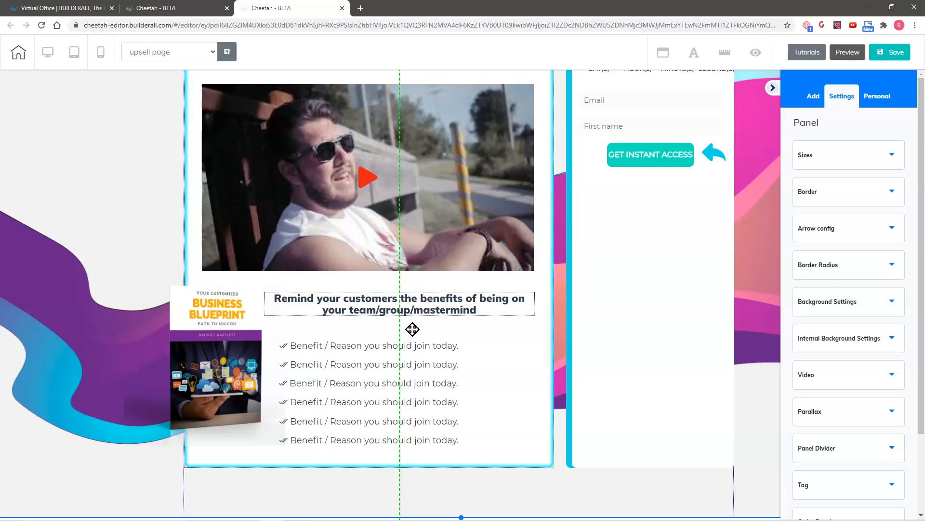
{"action": "left_click_drag", "start_coordinate": [394, 346], "coordinate": [480, 359]}
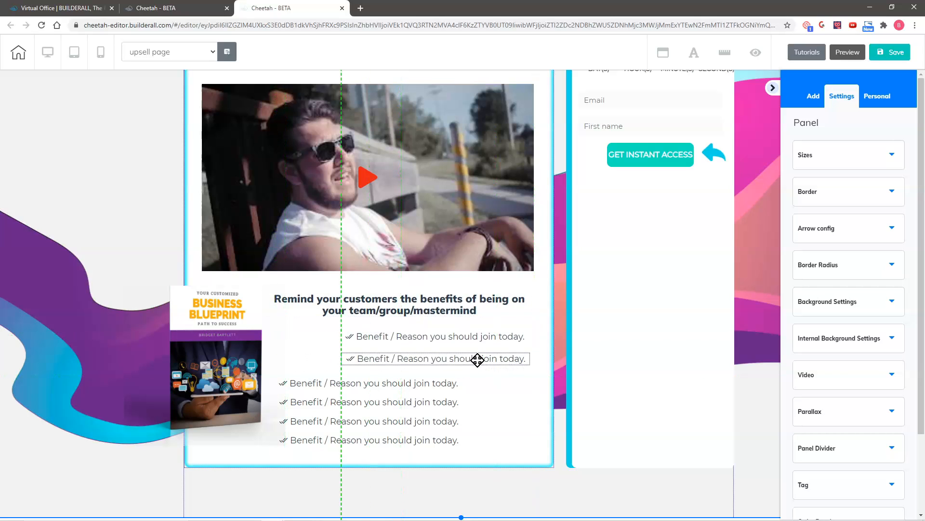
{"action": "left_click_drag", "start_coordinate": [414, 383], "coordinate": [485, 376]}
{"action": "left_click_drag", "start_coordinate": [412, 402], "coordinate": [479, 394]}
{"action": "left_click_drag", "start_coordinate": [409, 419], "coordinate": [477, 413]}
{"action": "left_click_drag", "start_coordinate": [392, 444], "coordinate": [440, 431]}
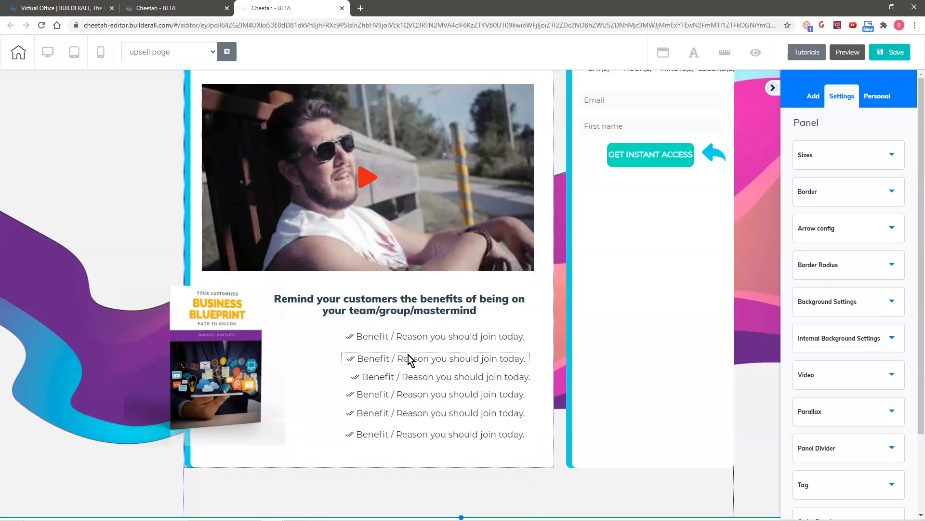
{"action": "left_click_drag", "start_coordinate": [216, 373], "coordinate": [275, 394]}
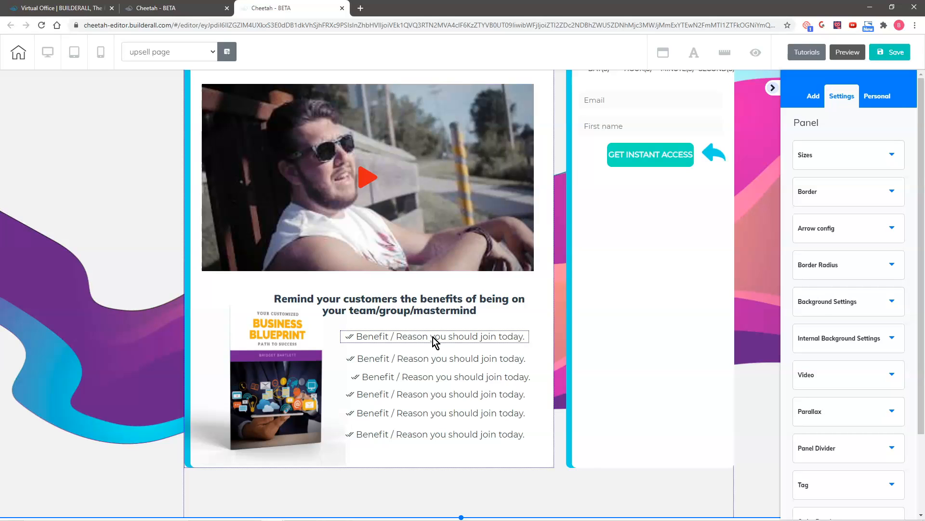
- Select all six benefit lines and align them vertically with one another
{"action": "left_click", "coordinate": [433, 337]}
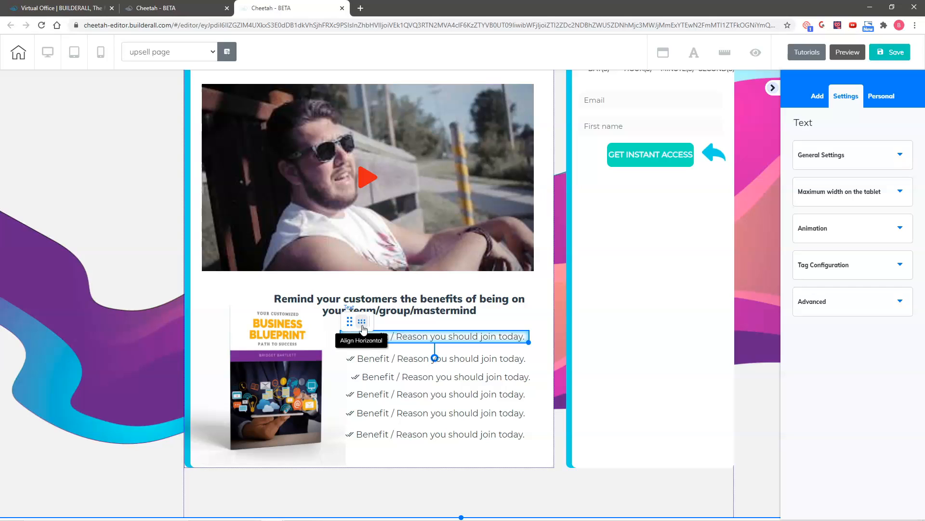
{"action": "left_click", "coordinate": [389, 361]}
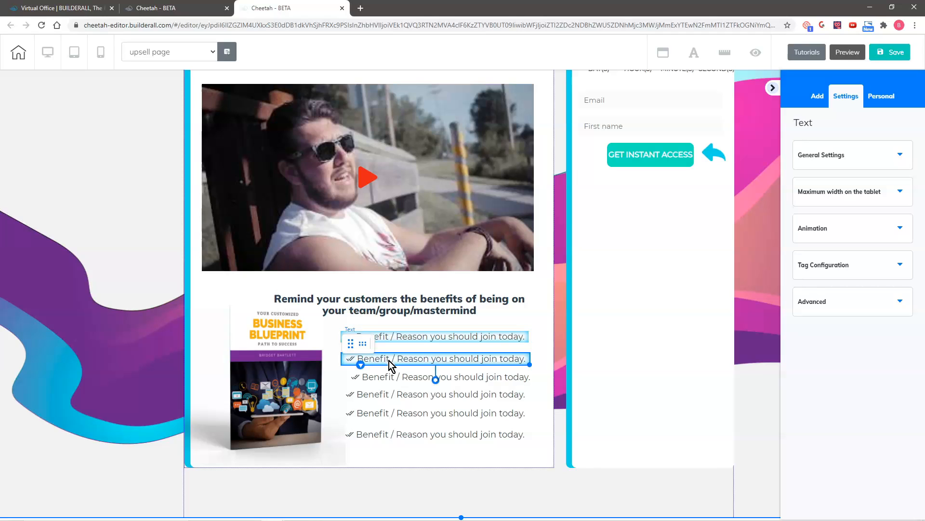
{"action": "left_click", "coordinate": [393, 379]}
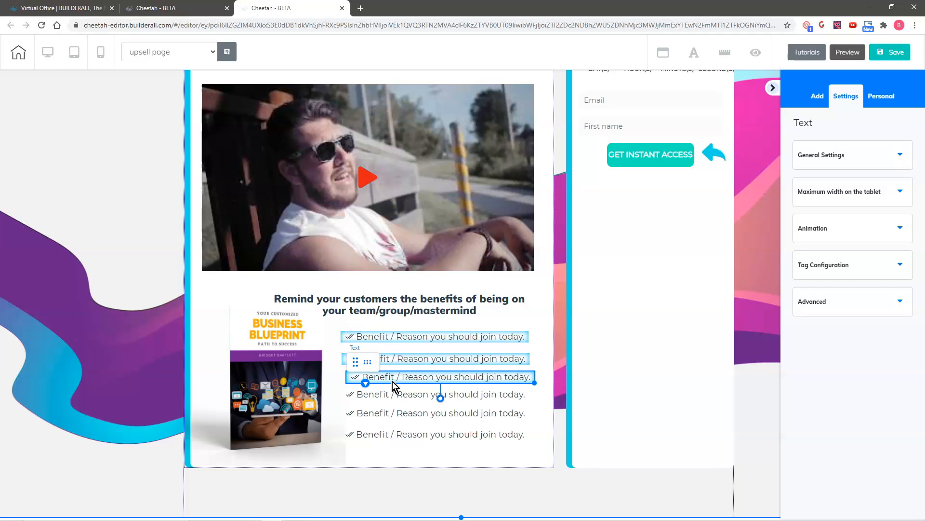
{"action": "left_click", "coordinate": [393, 396]}
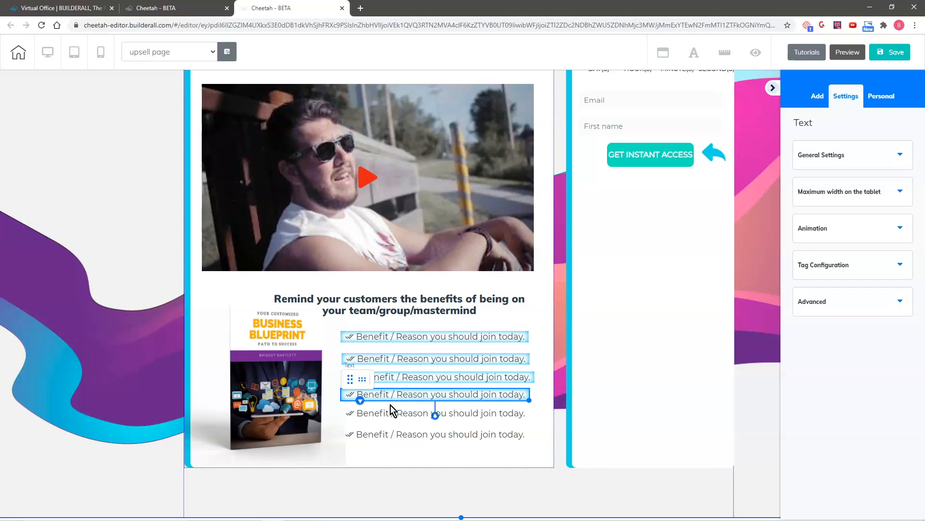
{"action": "left_click", "coordinate": [390, 414]}
{"action": "left_click", "coordinate": [384, 434]}
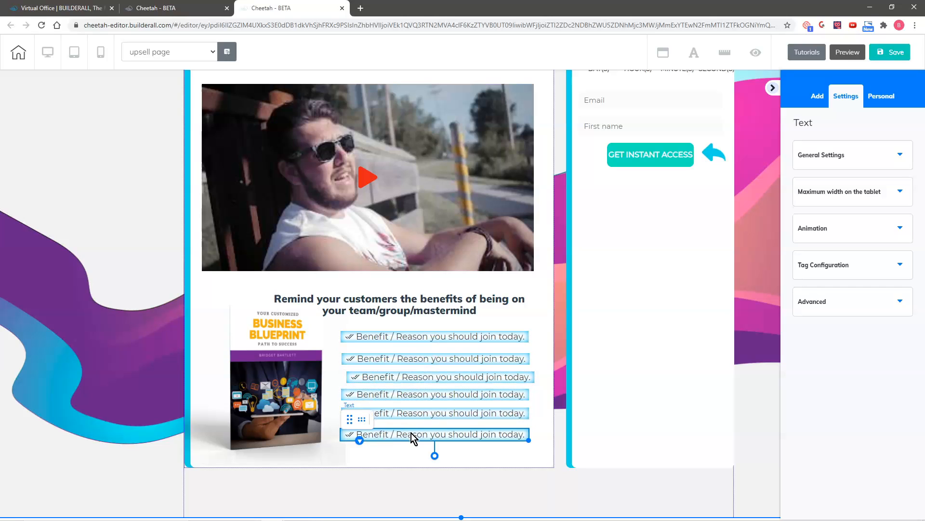
{"action": "left_click", "coordinate": [351, 423]}
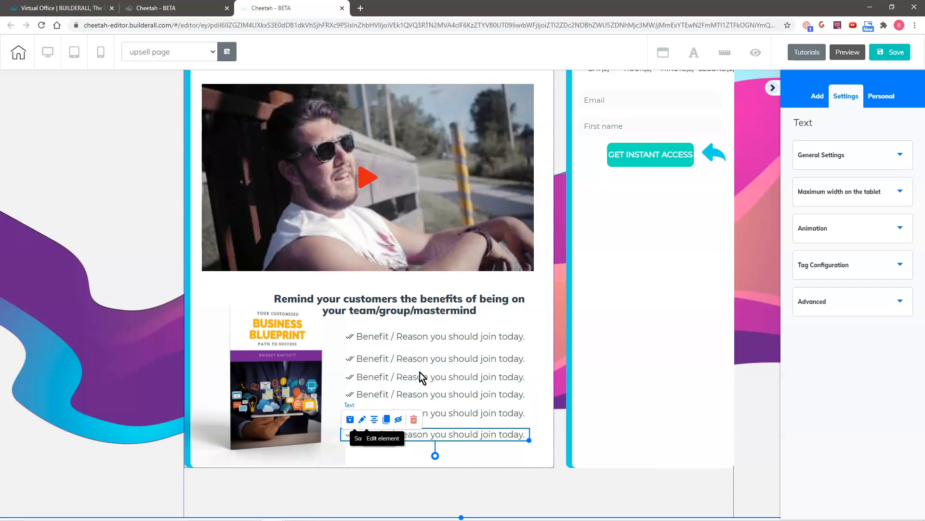
- Save the page, confirming 'That's fine' in the publish prompt
{"action": "left_click", "coordinate": [886, 54]}
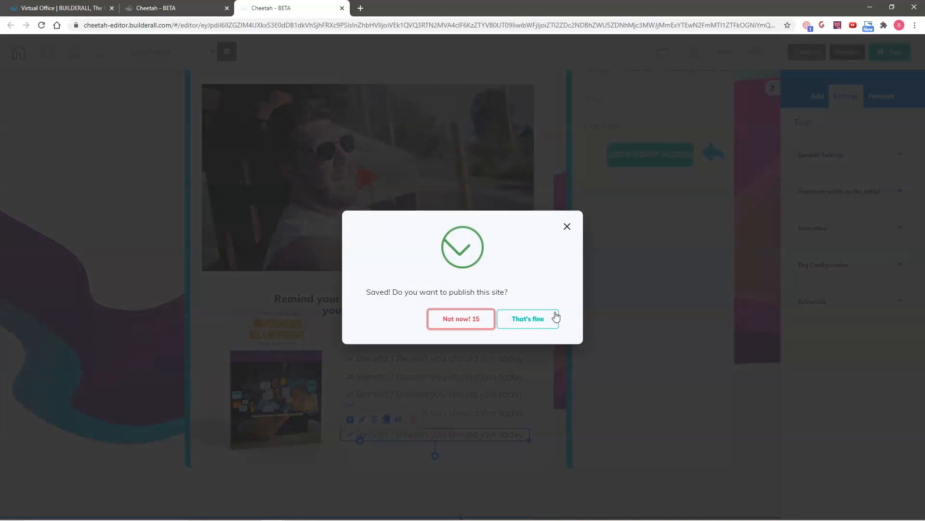
{"action": "left_click", "coordinate": [533, 316]}
{"action": "left_click", "coordinate": [630, 375]}
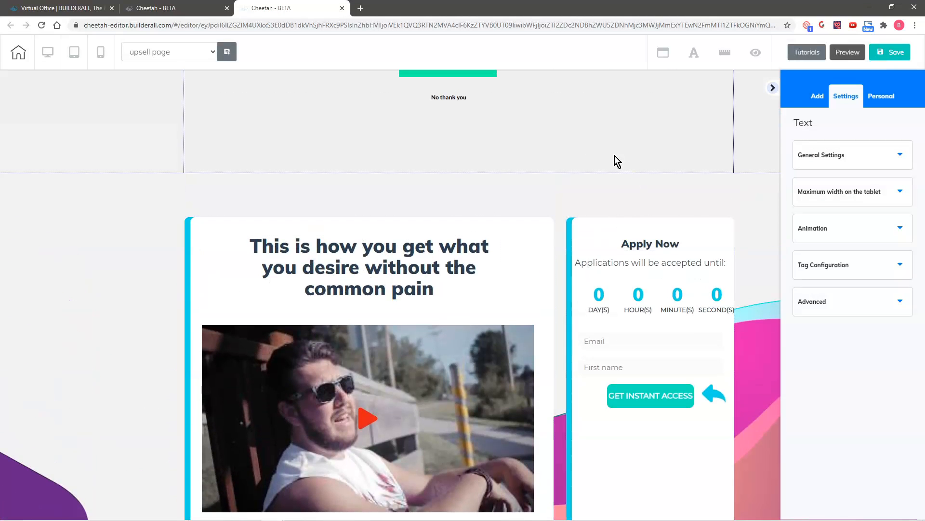
- Put BUY NOW on the Top positioning layer and move it below GET INSTANT ACCESS
{"action": "scroll", "coordinate": [606, 116], "scroll_direction": "up", "scroll_amount": 2}
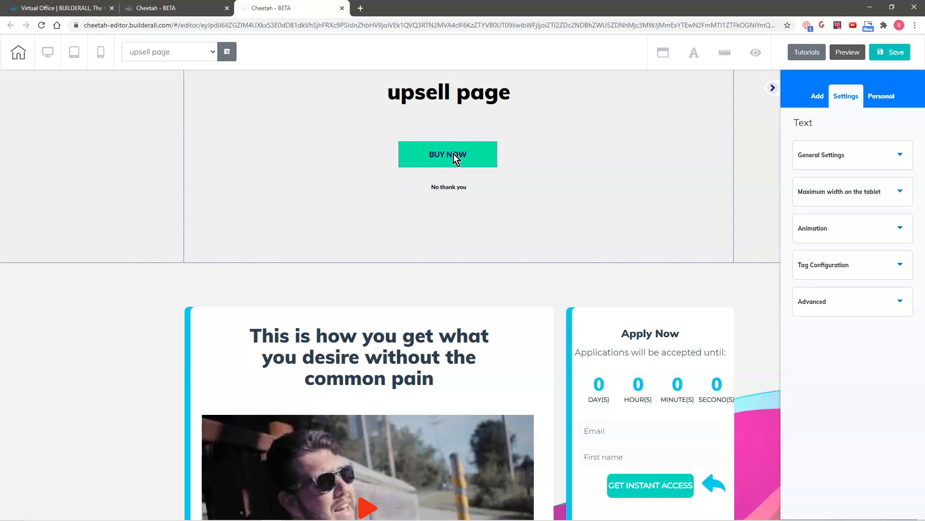
{"action": "left_click_drag", "start_coordinate": [455, 153], "coordinate": [624, 236]}
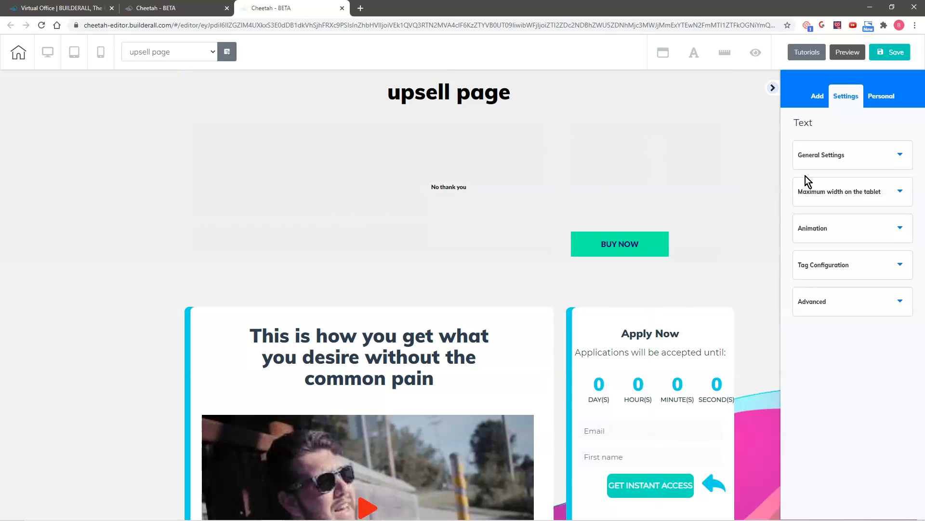
{"action": "left_click", "coordinate": [630, 252]}
{"action": "scroll", "coordinate": [876, 382], "scroll_direction": "down", "scroll_amount": 1}
{"action": "left_click", "coordinate": [838, 507]}
{"action": "scroll", "coordinate": [913, 410], "scroll_direction": "down", "scroll_amount": 3}
{"action": "left_click", "coordinate": [878, 379]}
{"action": "left_click_drag", "start_coordinate": [655, 245], "coordinate": [698, 516]}
- Put No thank you on the Top layer and move it into the Apply Now column
{"action": "left_click_drag", "start_coordinate": [479, 186], "coordinate": [614, 241]}
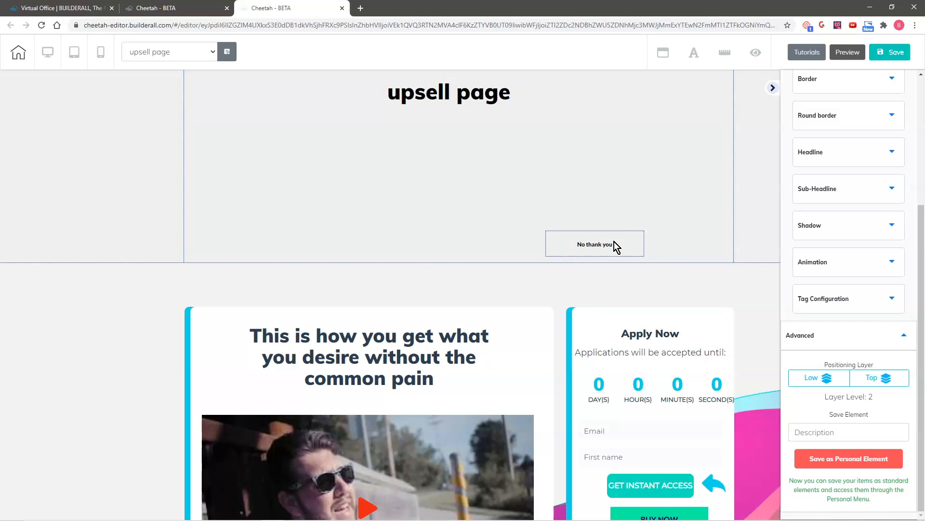
{"action": "left_click", "coordinate": [614, 241]}
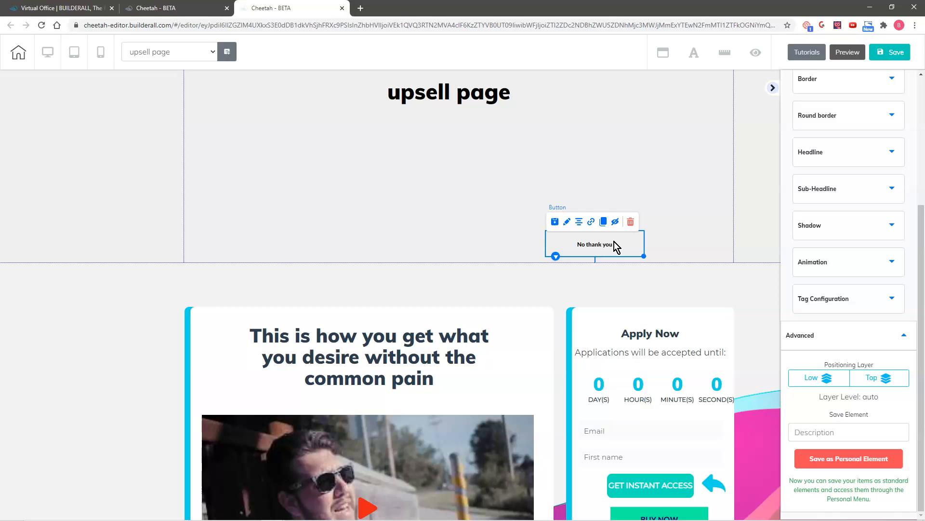
{"action": "left_click", "coordinate": [874, 380]}
{"action": "left_click_drag", "start_coordinate": [579, 243], "coordinate": [603, 282]}
{"action": "scroll", "coordinate": [750, 320], "scroll_direction": "down", "scroll_amount": 3}
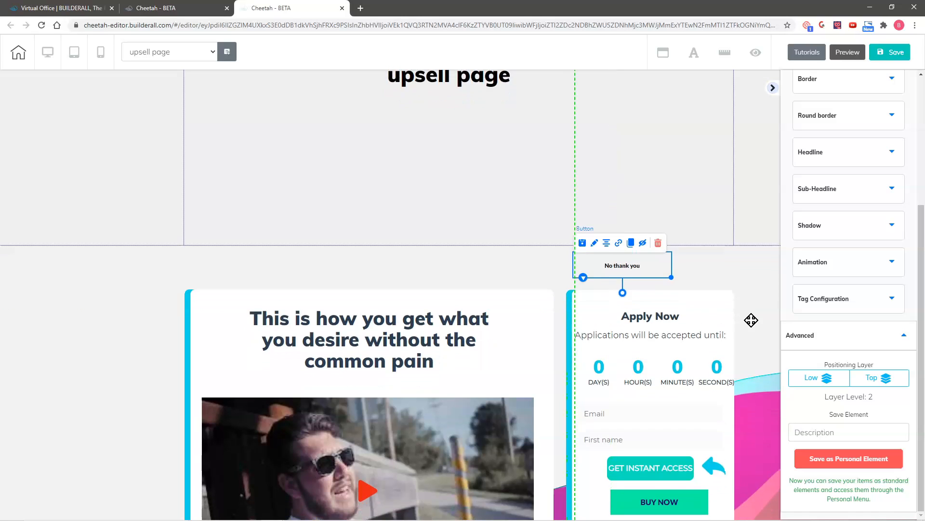
{"action": "left_click_drag", "start_coordinate": [613, 140], "coordinate": [645, 430]}
{"action": "left_click_drag", "start_coordinate": [657, 374], "coordinate": [644, 396]}
{"action": "scroll", "coordinate": [623, 124], "scroll_direction": "up", "scroll_amount": 3}
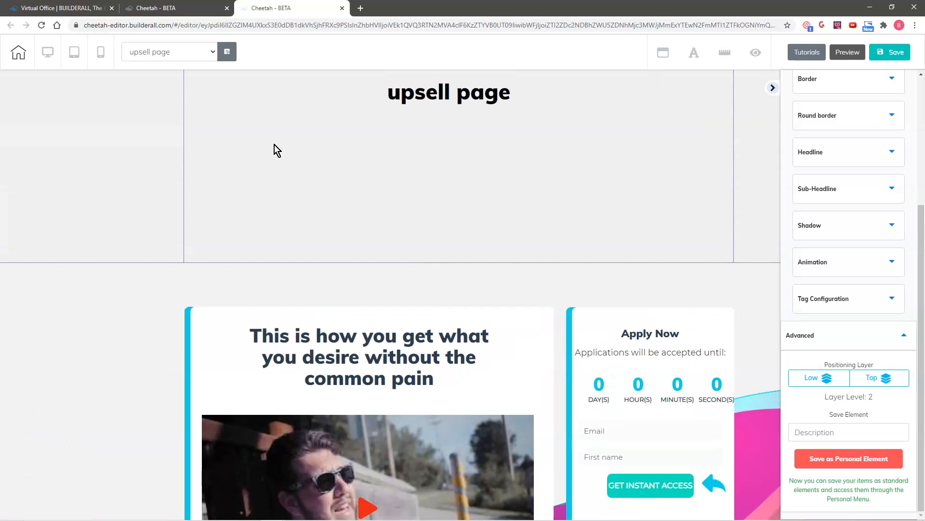
- Delete the empty heading section, save, and move No thank you to the section's bottom
{"action": "left_click", "coordinate": [276, 149]}
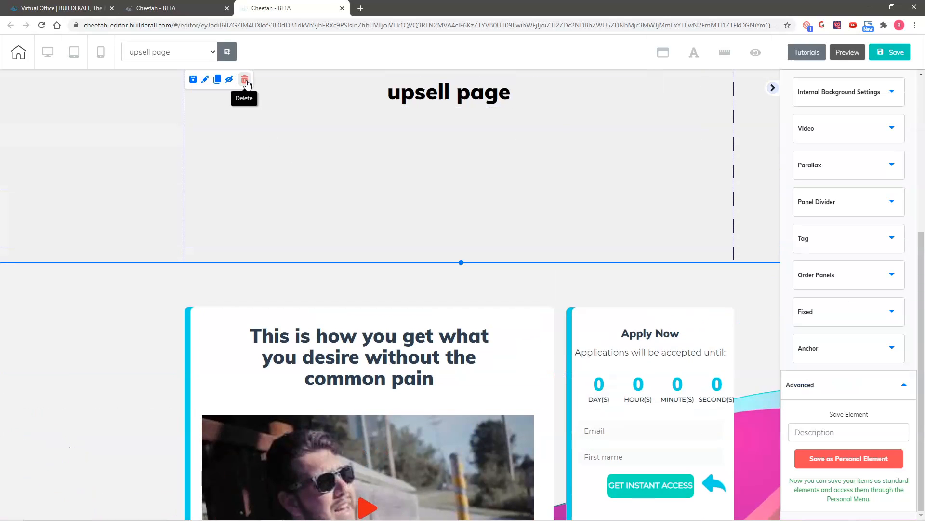
{"action": "left_click", "coordinate": [245, 80]}
{"action": "left_click", "coordinate": [503, 289]}
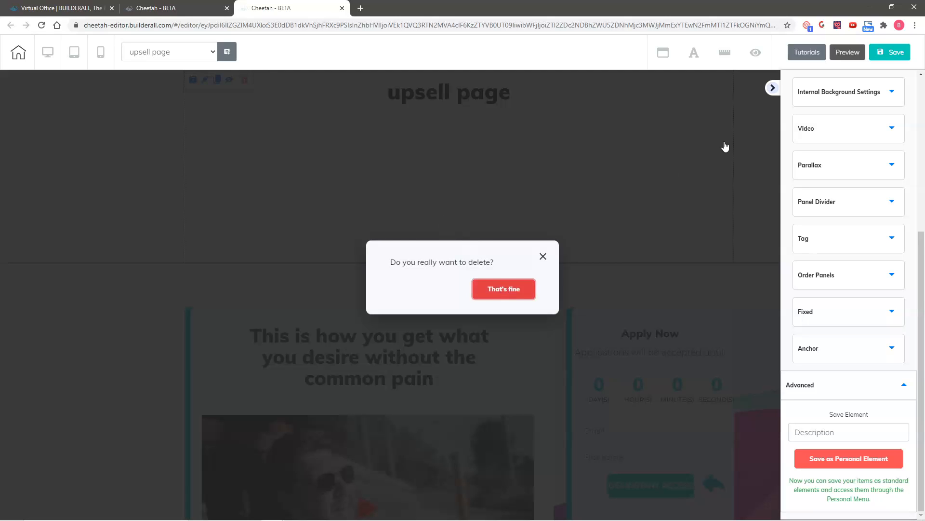
{"action": "left_click", "coordinate": [892, 52]}
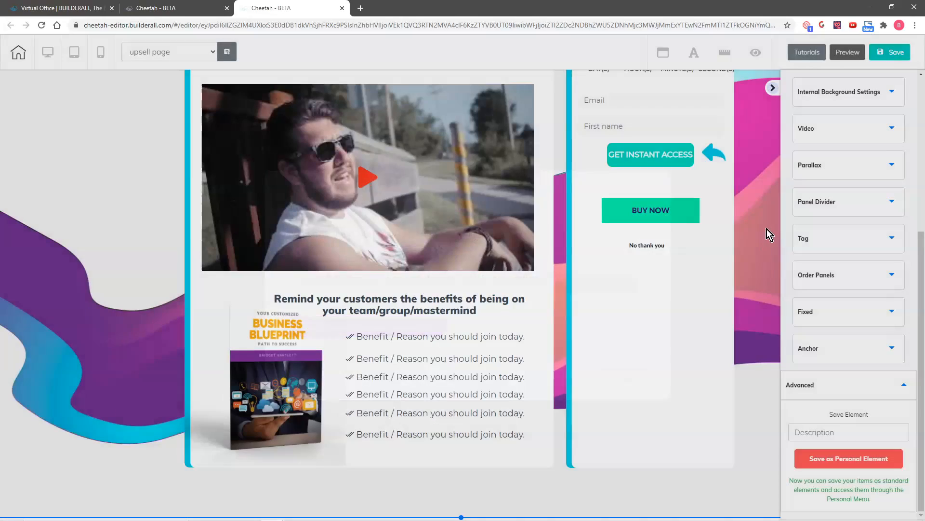
{"action": "left_click_drag", "start_coordinate": [641, 244], "coordinate": [480, 496]}
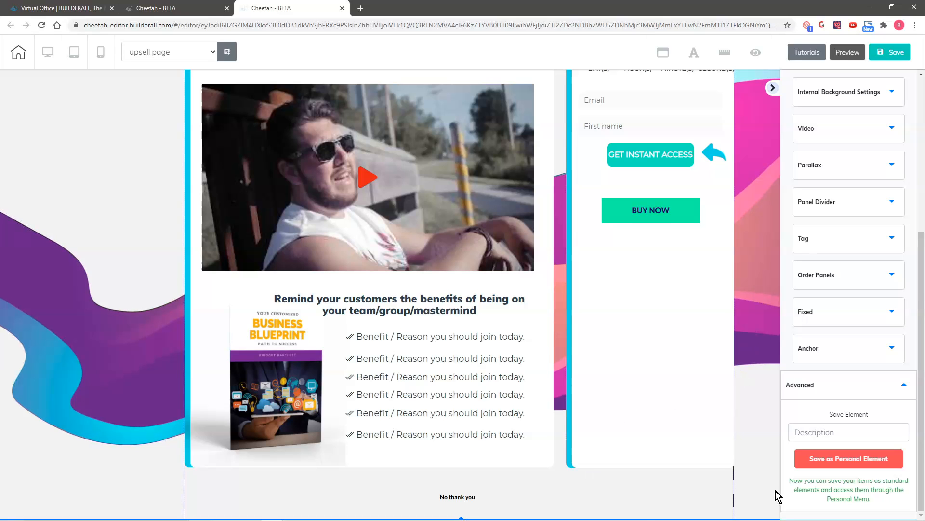
- Centre the benefits heading, drop BUY NOW to the column foot, and place the blue arrow beside it
{"action": "scroll", "coordinate": [753, 486], "scroll_direction": "down", "scroll_amount": 1}
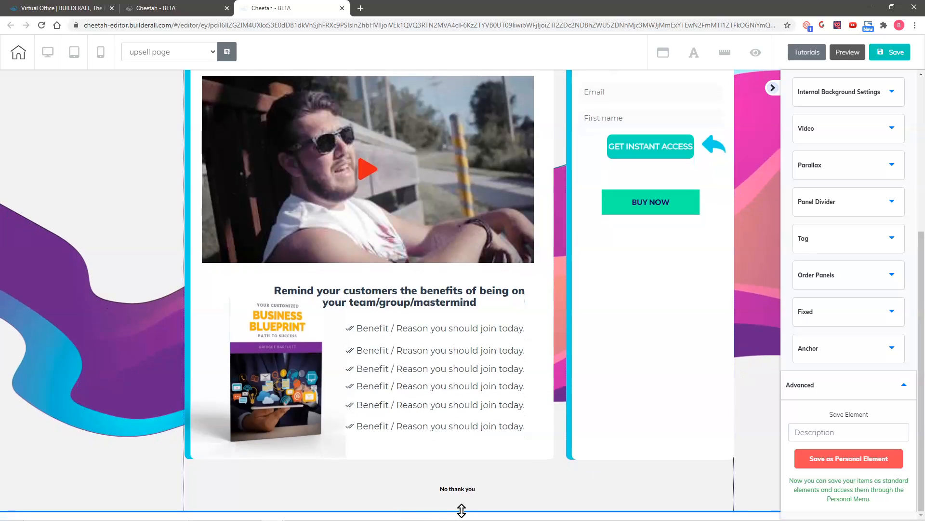
{"action": "scroll", "coordinate": [733, 479], "scroll_direction": "down", "scroll_amount": 1}
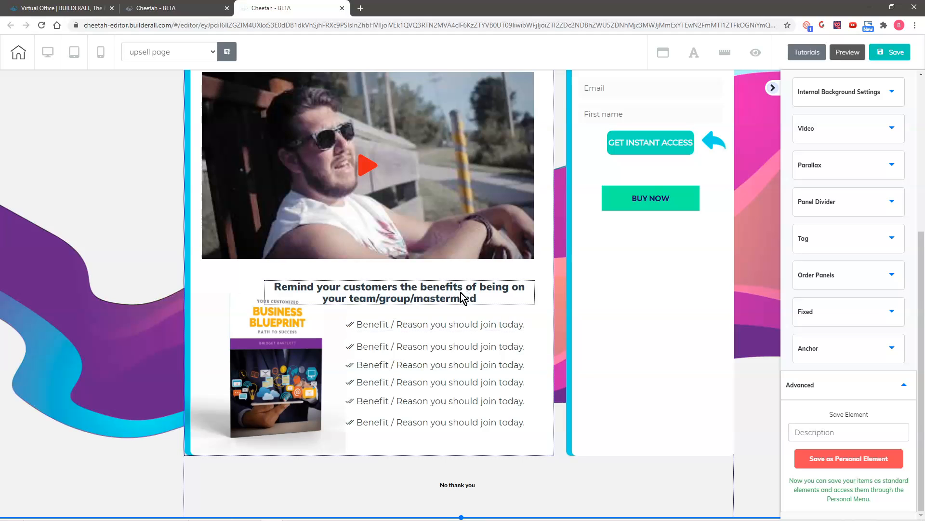
{"action": "left_click_drag", "start_coordinate": [461, 296], "coordinate": [430, 283]}
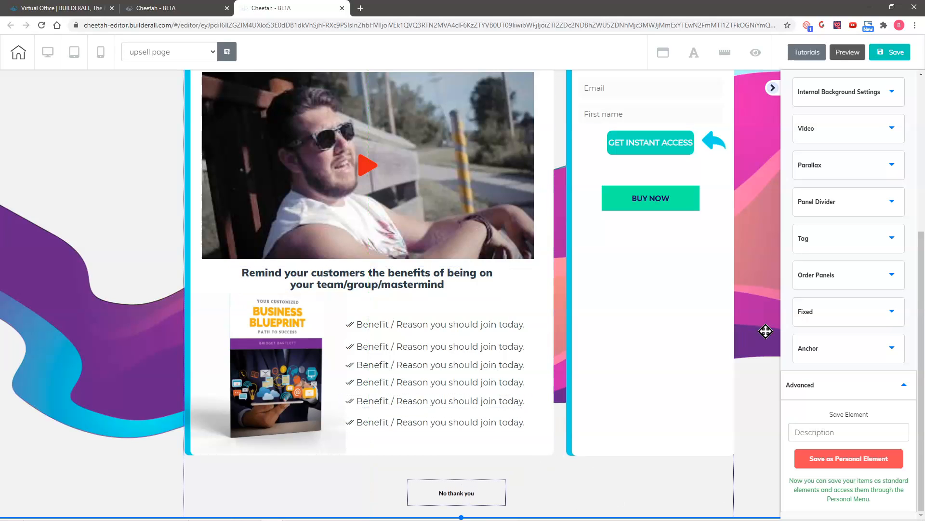
{"action": "scroll", "coordinate": [769, 329], "scroll_direction": "up", "scroll_amount": 1}
{"action": "scroll", "coordinate": [769, 329], "scroll_direction": "up", "scroll_amount": 2}
{"action": "left_click_drag", "start_coordinate": [653, 347], "coordinate": [650, 507]}
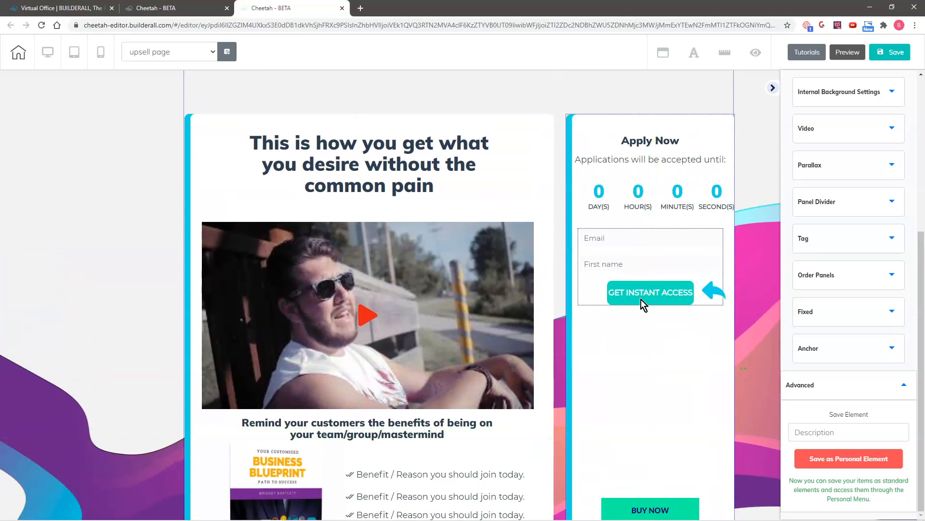
{"action": "left_click_drag", "start_coordinate": [661, 199], "coordinate": [650, 157]}
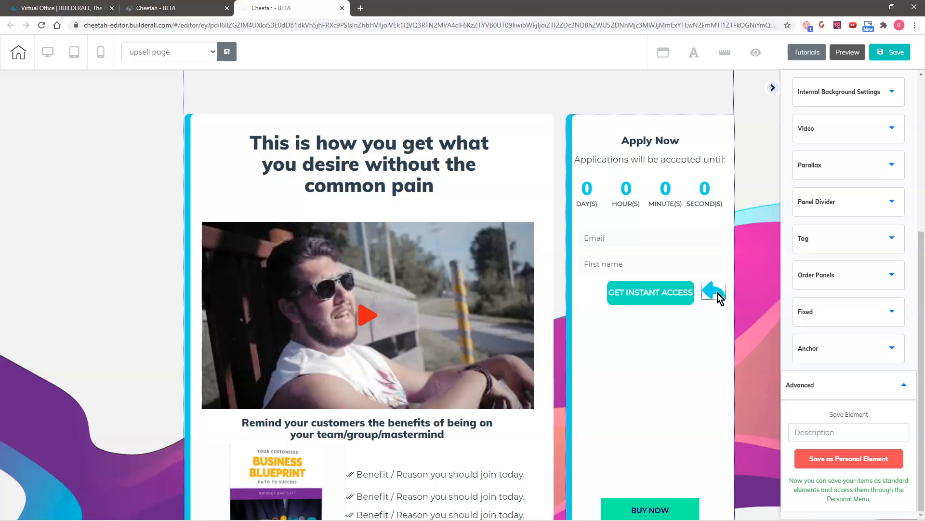
{"action": "left_click_drag", "start_coordinate": [718, 296], "coordinate": [721, 514]}
- Move the MailingBoss sign-up form about 100px lower in the Apply Now column
{"action": "left_click_drag", "start_coordinate": [692, 250], "coordinate": [692, 251]}
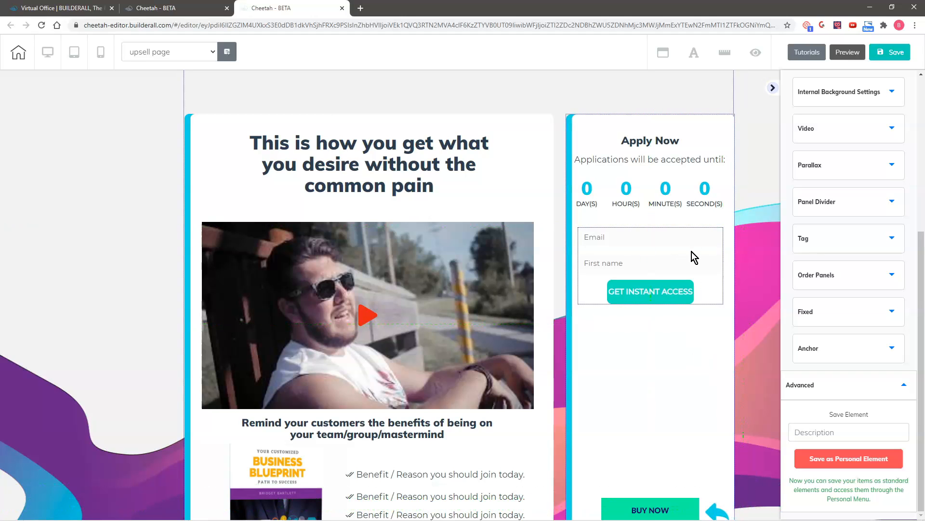
{"action": "left_click", "coordinate": [692, 251]}
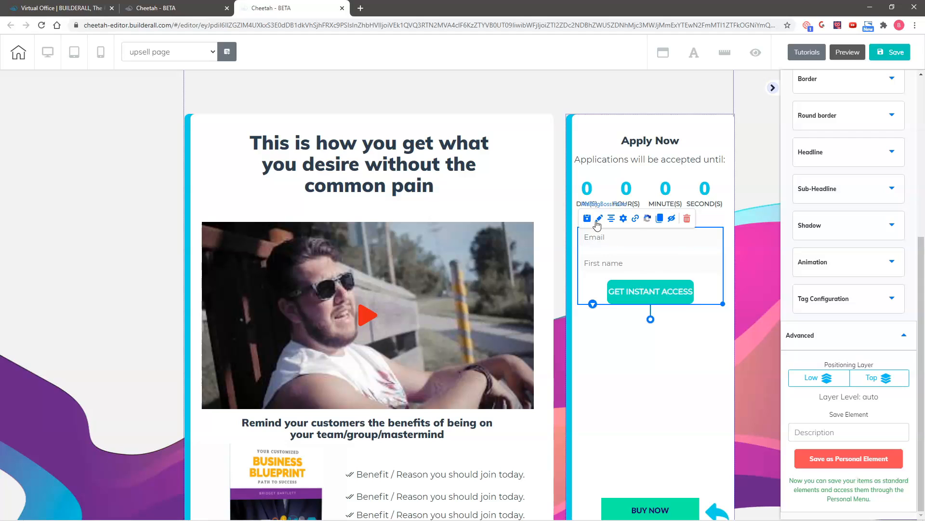
{"action": "left_click_drag", "start_coordinate": [626, 277], "coordinate": [626, 307]}
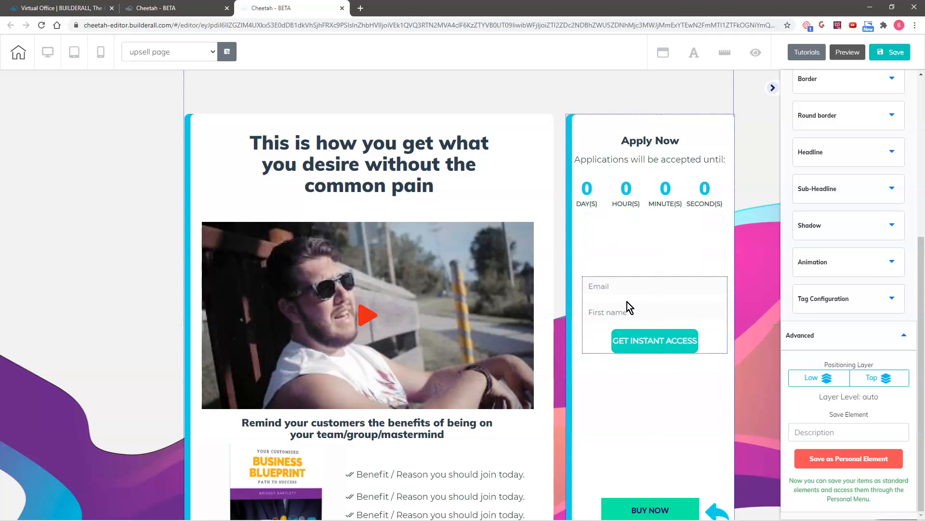
{"action": "left_click", "coordinate": [629, 308]}
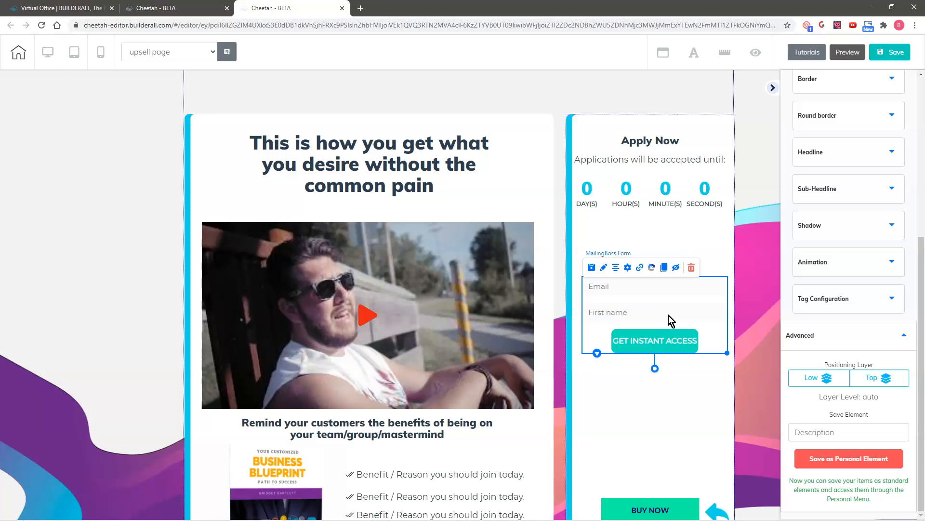
- Delete the MailingBoss form and drop the first Contact Form template into the Apply Now box
{"action": "left_click", "coordinate": [693, 267]}
{"action": "left_click", "coordinate": [520, 288]}
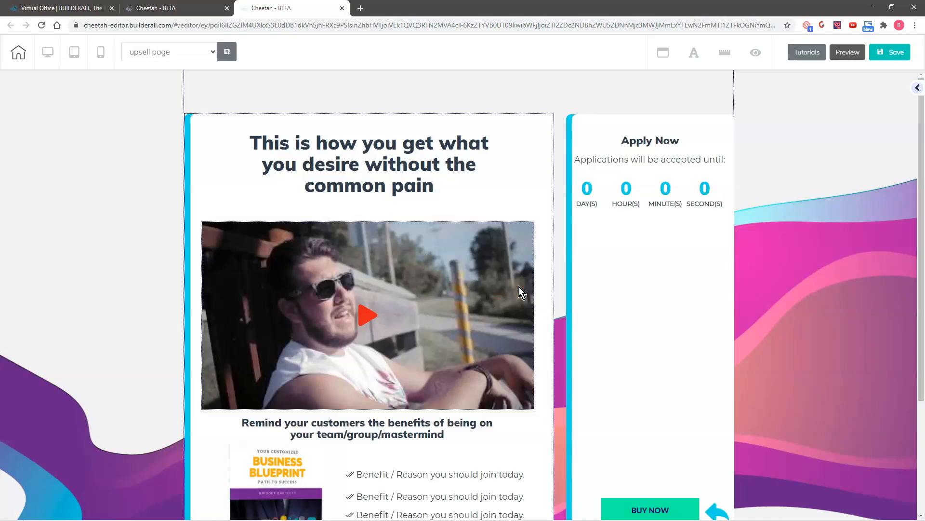
{"action": "left_click", "coordinate": [919, 88]}
{"action": "scroll", "coordinate": [863, 280], "scroll_direction": "down", "scroll_amount": 3}
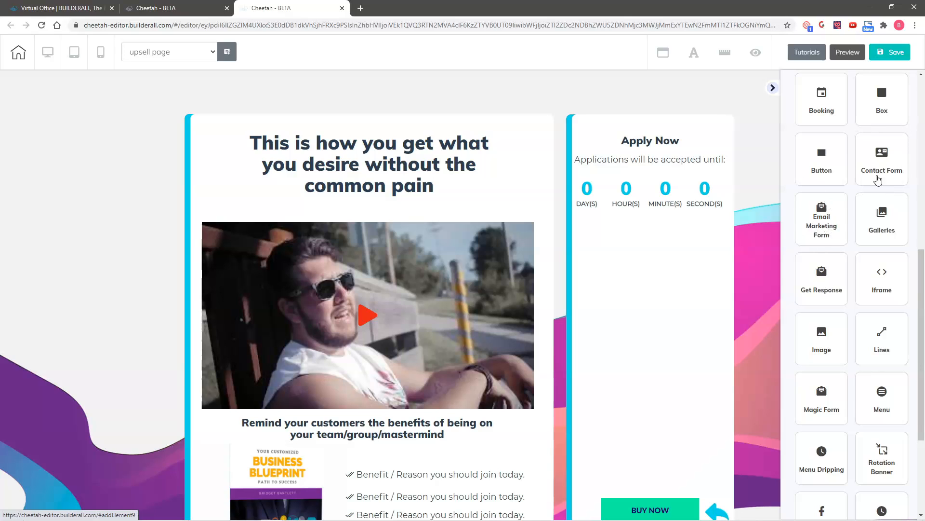
{"action": "left_click", "coordinate": [880, 164]}
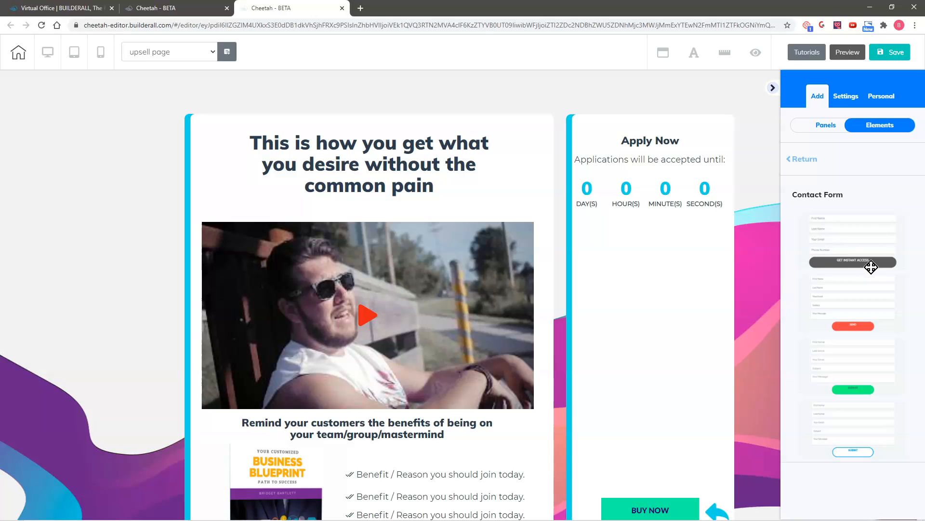
{"action": "left_click_drag", "start_coordinate": [876, 233], "coordinate": [716, 280]}
{"action": "left_click_drag", "start_coordinate": [633, 245], "coordinate": [649, 256]}
- Narrow the contact form to fit the column and position it above BUY NOW
{"action": "left_click", "coordinate": [660, 256]}
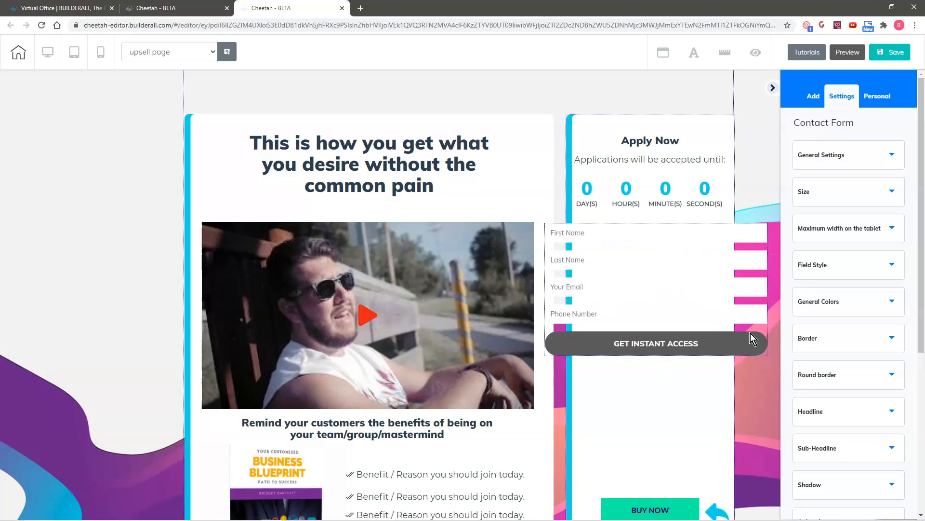
{"action": "left_click", "coordinate": [730, 313]}
{"action": "left_click_drag", "start_coordinate": [766, 355], "coordinate": [699, 355]}
{"action": "left_click_drag", "start_coordinate": [631, 286], "coordinate": [658, 305]}
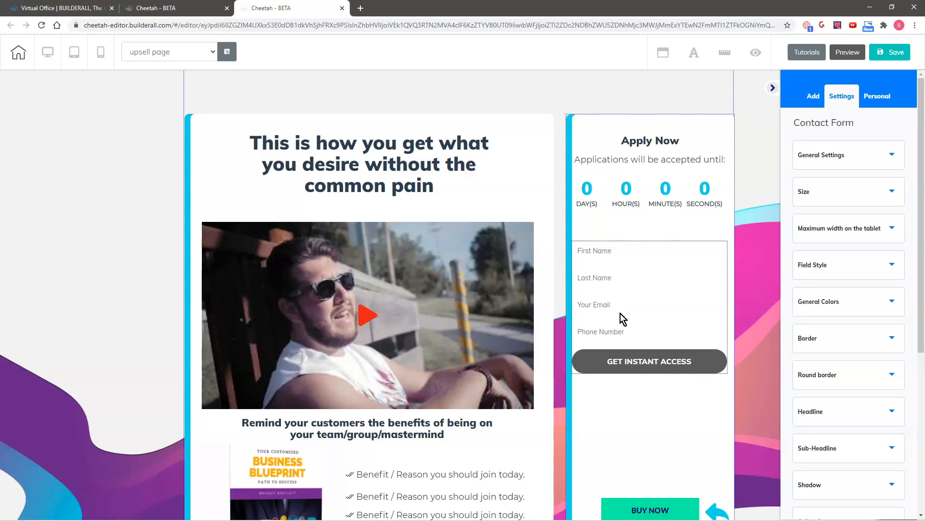
{"action": "left_click", "coordinate": [654, 516]}
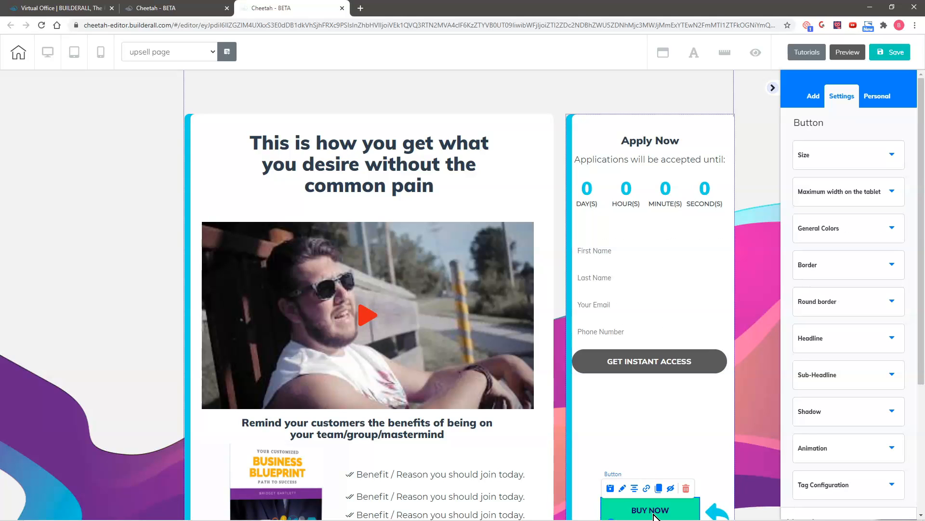
{"action": "left_click", "coordinate": [647, 489]}
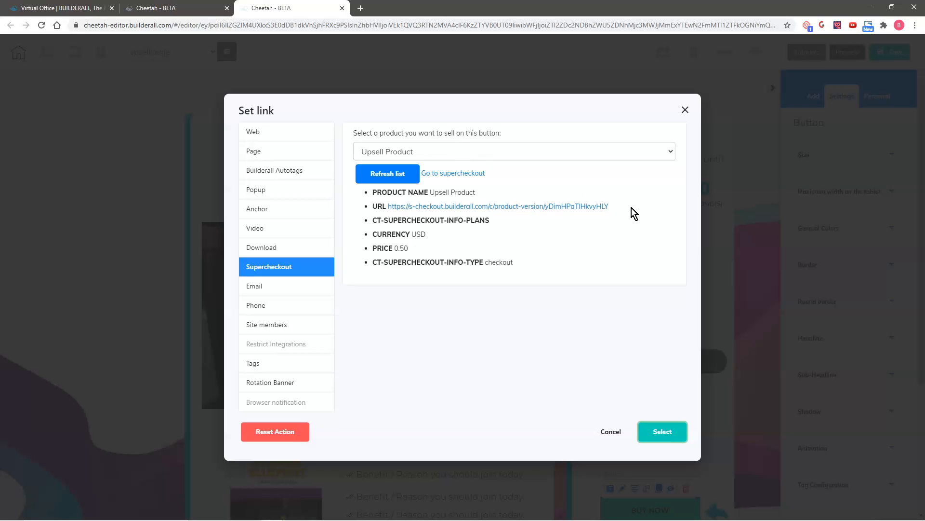
{"action": "left_click_drag", "start_coordinate": [609, 206], "coordinate": [387, 208]}
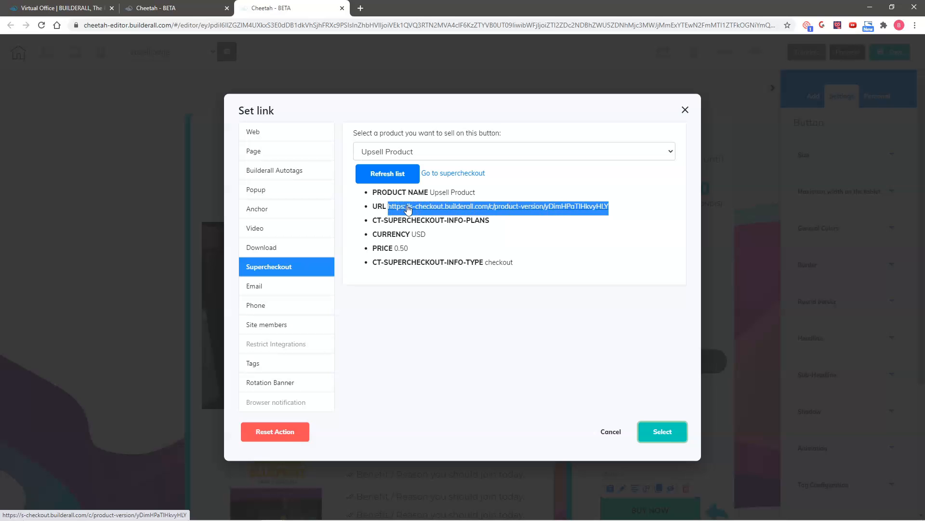
{"action": "right_click", "coordinate": [407, 206]}
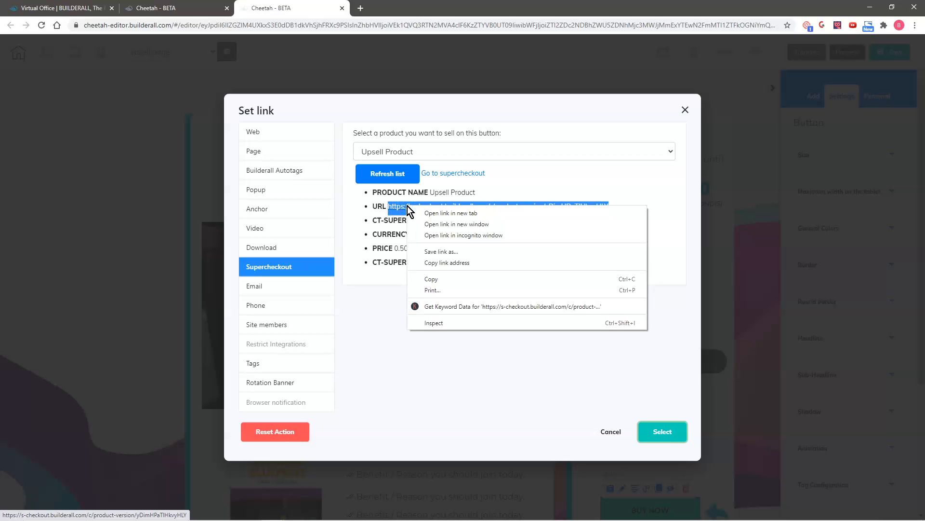
{"action": "left_click", "coordinate": [429, 277]}
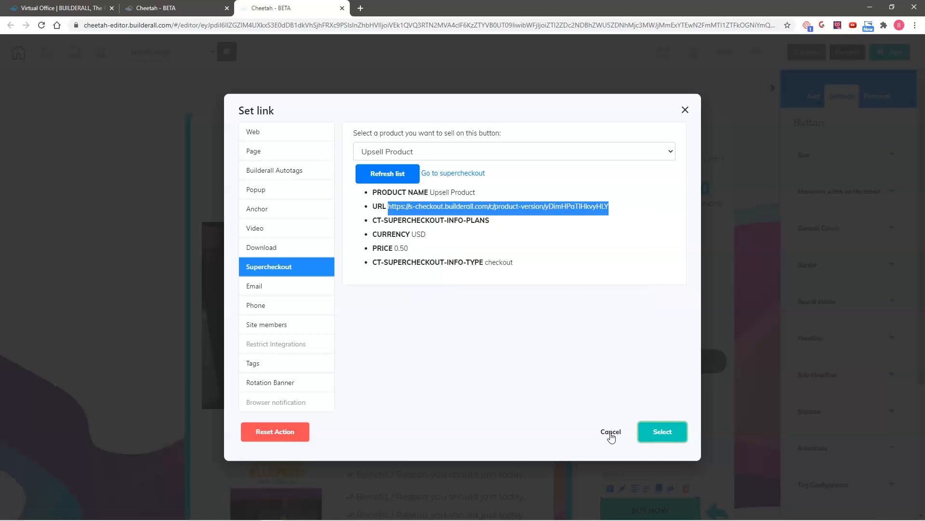
{"action": "left_click", "coordinate": [611, 432]}
{"action": "left_click_drag", "start_coordinate": [621, 297], "coordinate": [623, 296]}
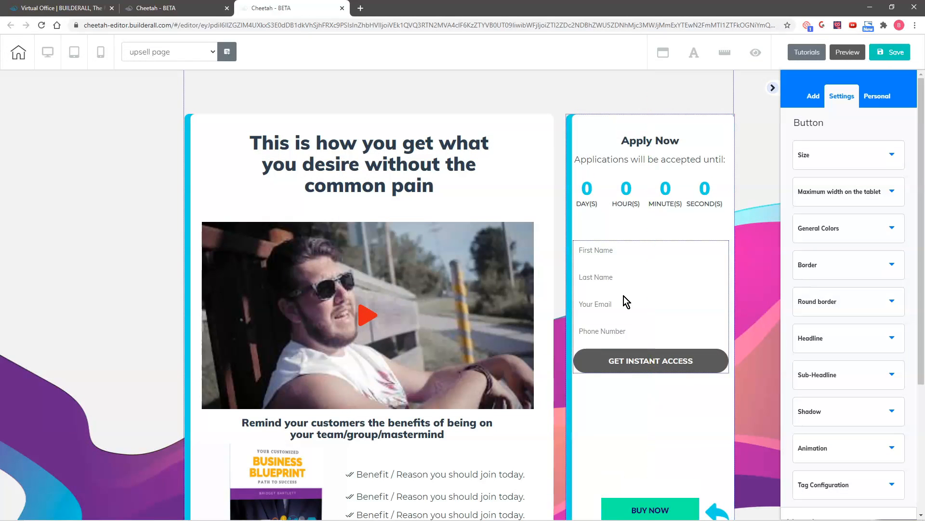
{"action": "left_click", "coordinate": [623, 296]}
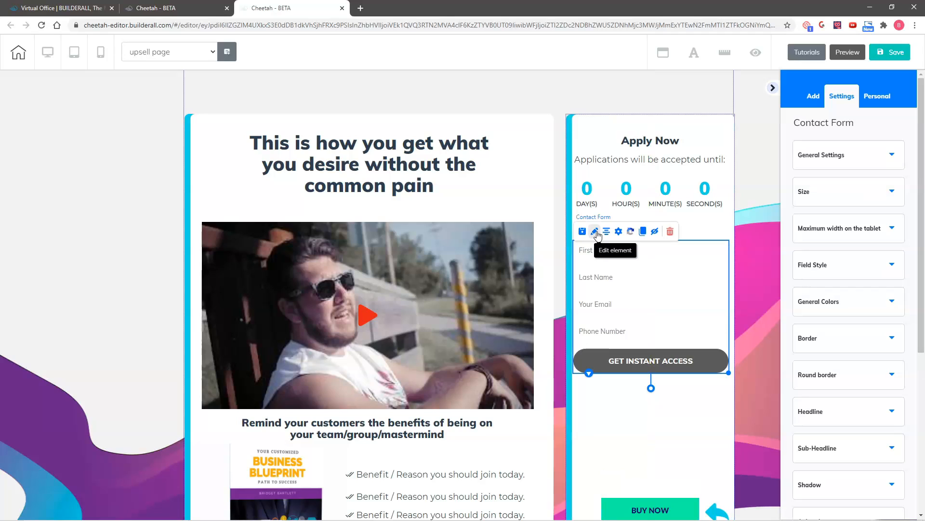
- Set the form's redirect to the checkout URL, the owner's receiver e-mail, and subject 'You have received an application for private coaching'
{"action": "left_click", "coordinate": [619, 232]}
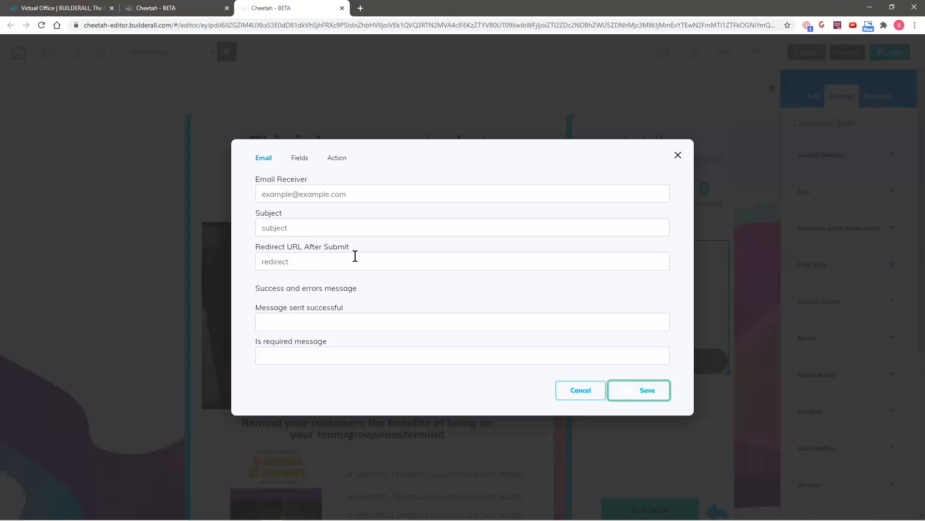
{"action": "left_click", "coordinate": [335, 260]}
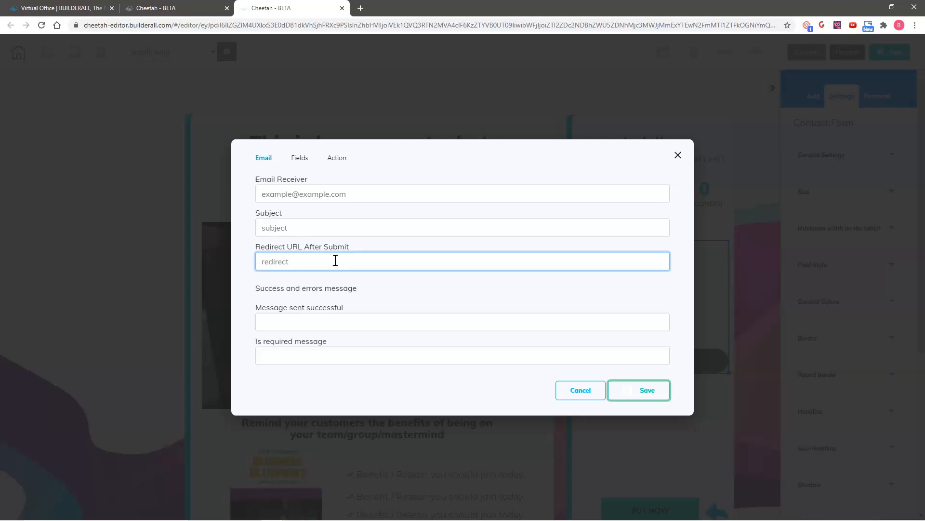
{"action": "key", "text": "ctrl+v"}
{"action": "left_click", "coordinate": [310, 194]}
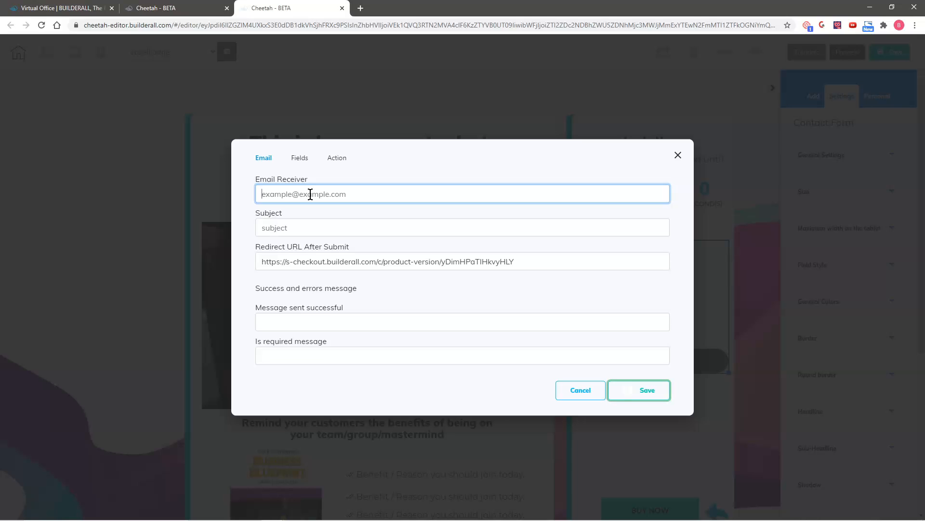
{"action": "left_click", "coordinate": [311, 228]}
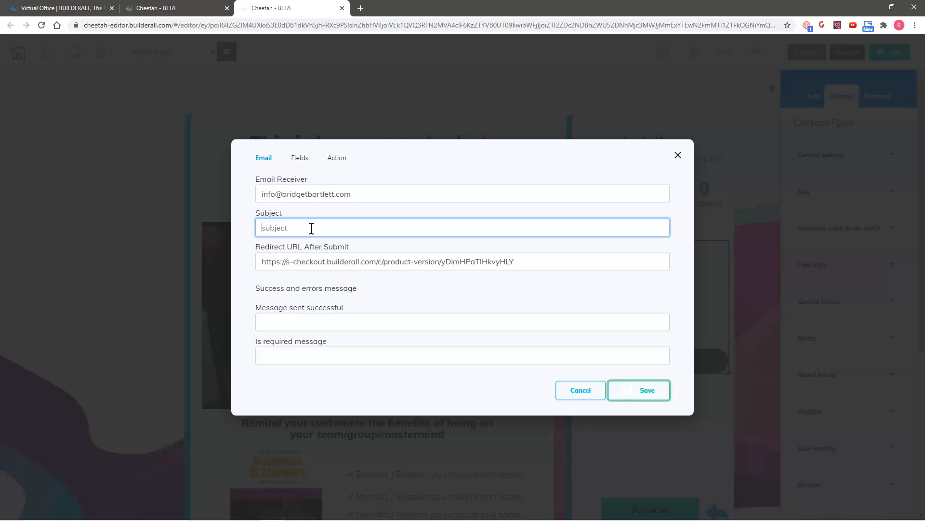
{"action": "type", "text": "You have received an application for private coaching"}
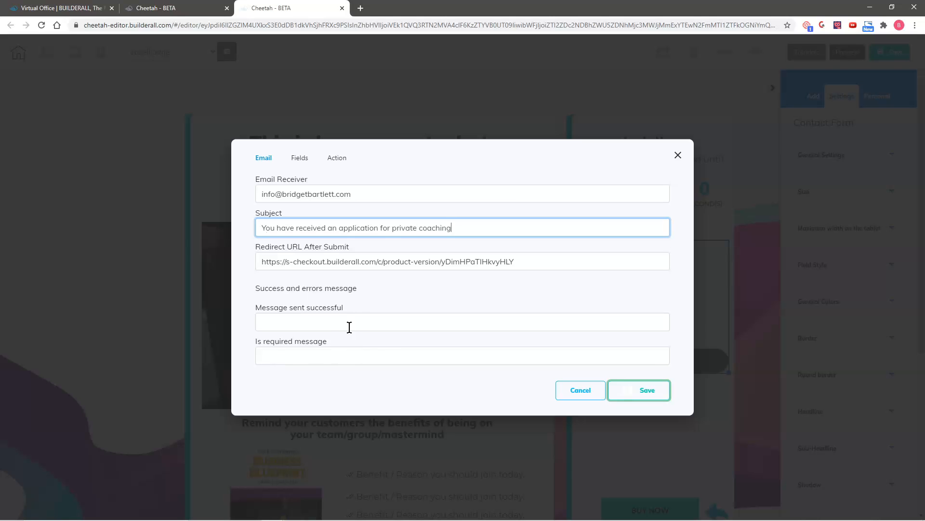
{"action": "left_click", "coordinate": [300, 158]}
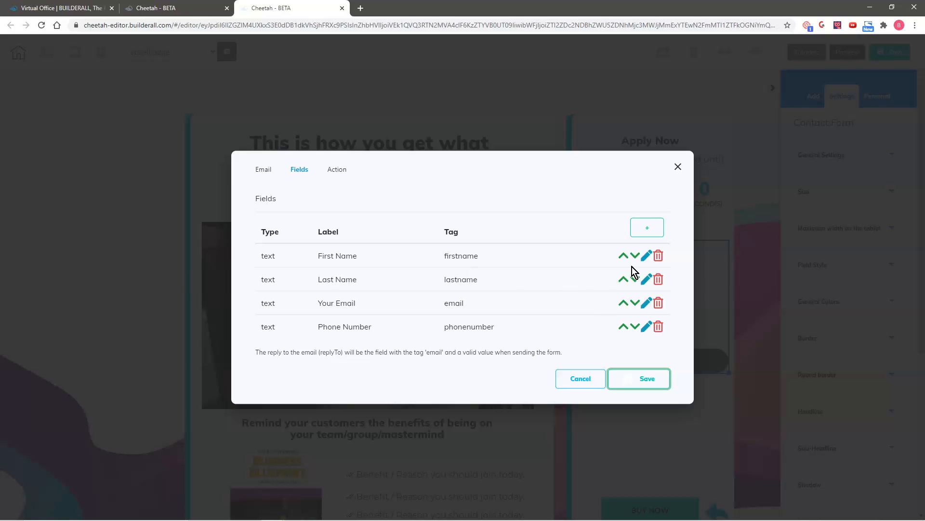
- Open the Add Field chooser from the contact form's Fields tab
{"action": "left_click", "coordinate": [646, 229]}
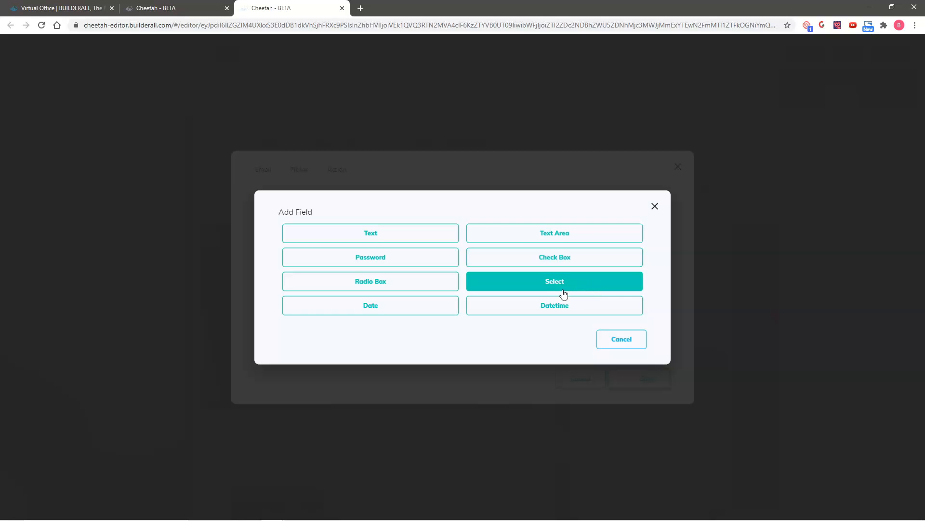
- Add a Text field labelled 'What are your promoting online?' with tag 'promoting'
{"action": "left_click", "coordinate": [548, 304]}
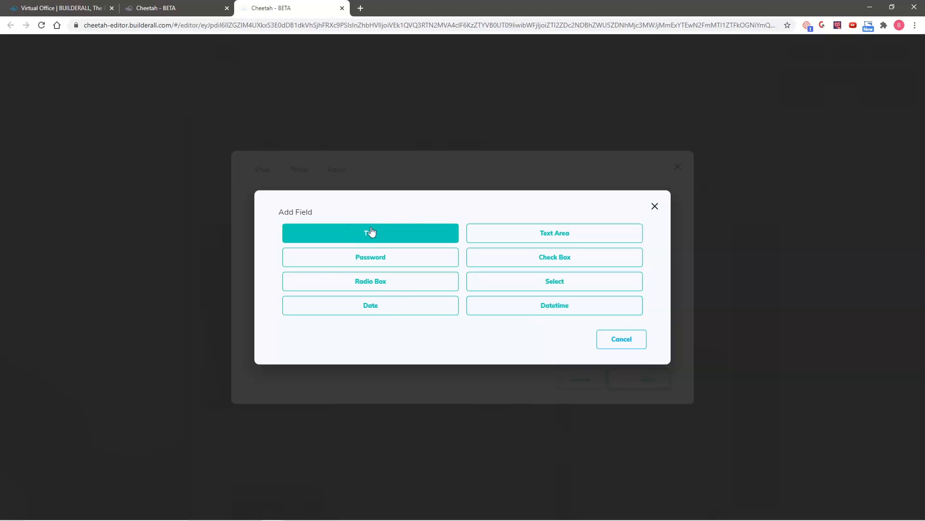
{"action": "left_click", "coordinate": [375, 236]}
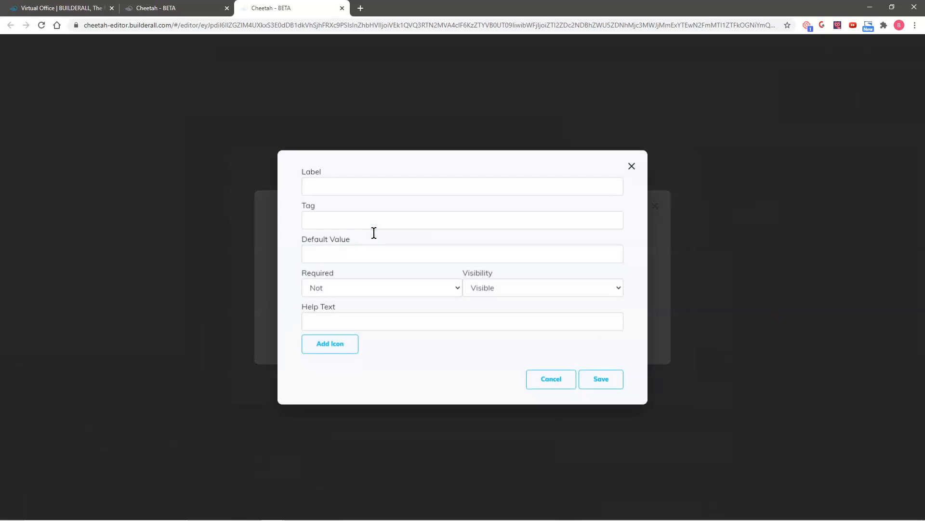
{"action": "left_click", "coordinate": [354, 187]}
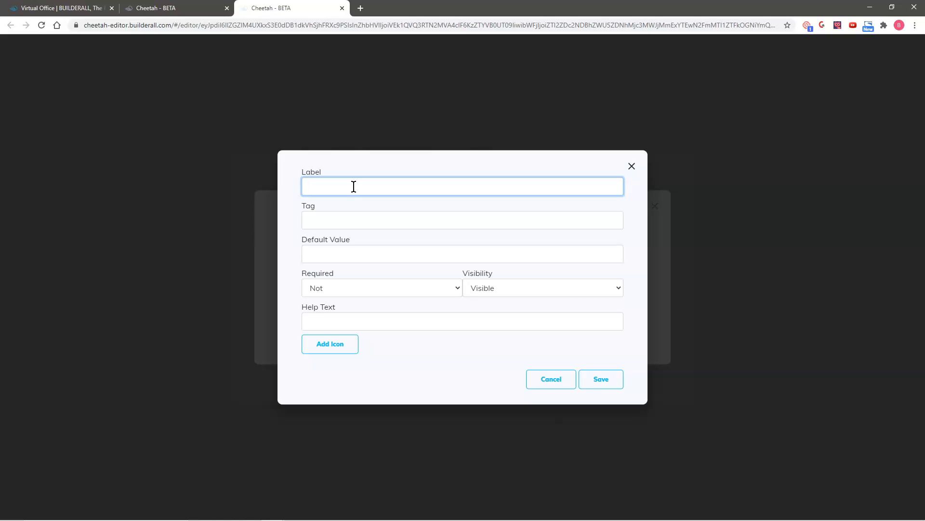
{"action": "type", "text": "What are your p"}
{"action": "type", "text": "romoting online?"}
{"action": "left_click", "coordinate": [343, 219]}
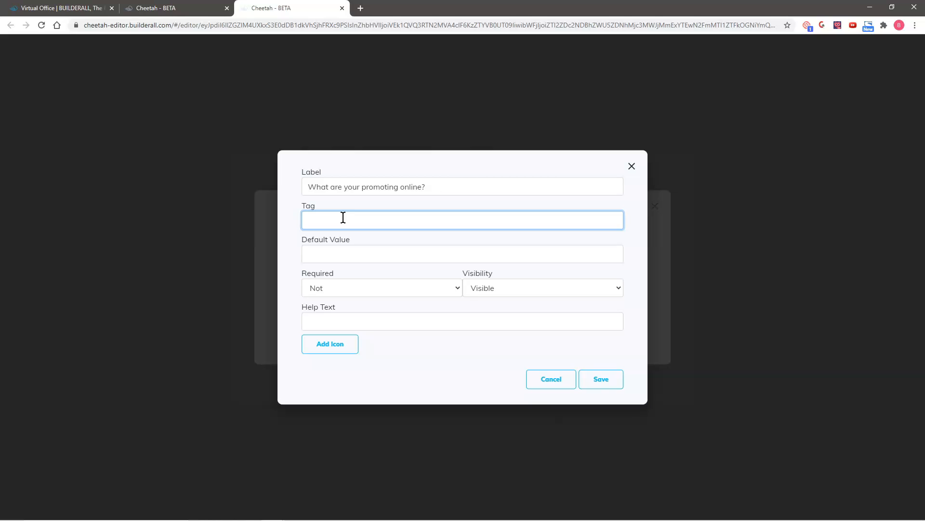
{"action": "type", "text": "promoting"}
- Set the promoting field to Required: Yes and save it
{"action": "left_click", "coordinate": [344, 288]}
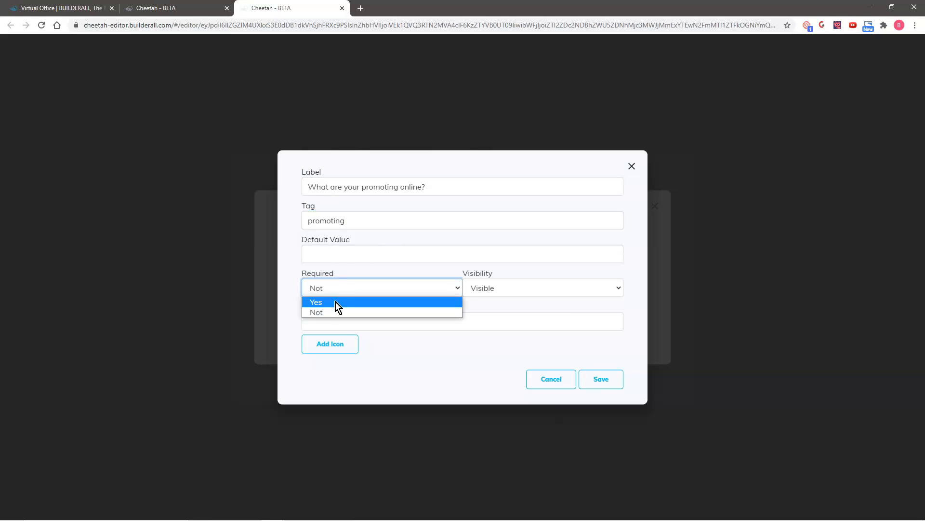
{"action": "left_click", "coordinate": [340, 301]}
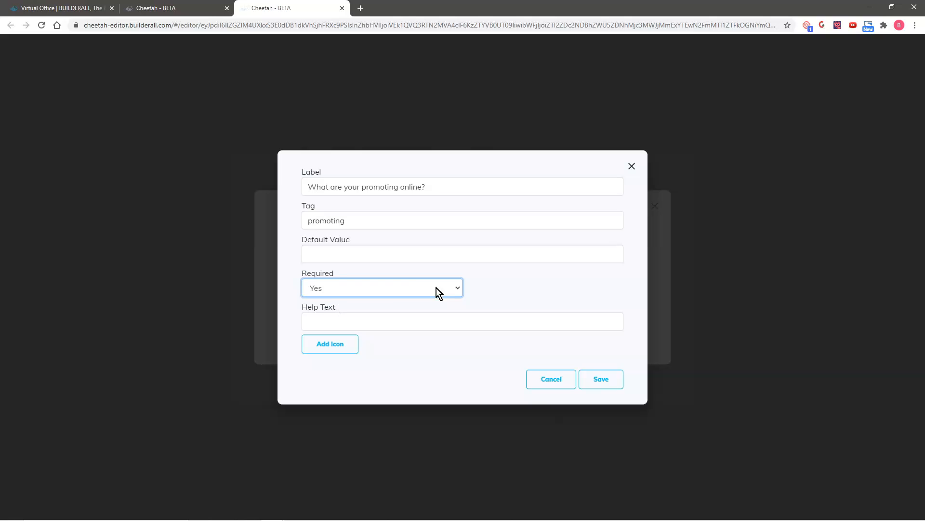
{"action": "left_click", "coordinate": [601, 381]}
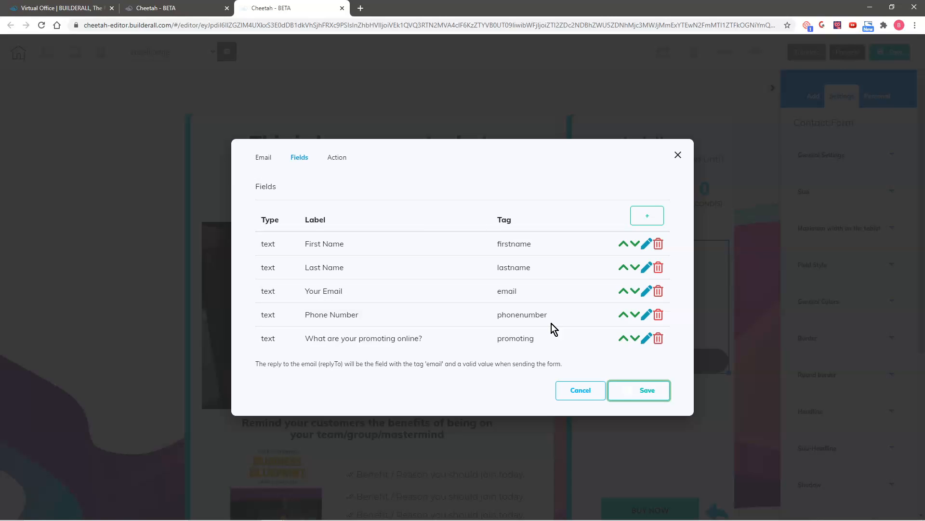
{"action": "left_click", "coordinate": [645, 224]}
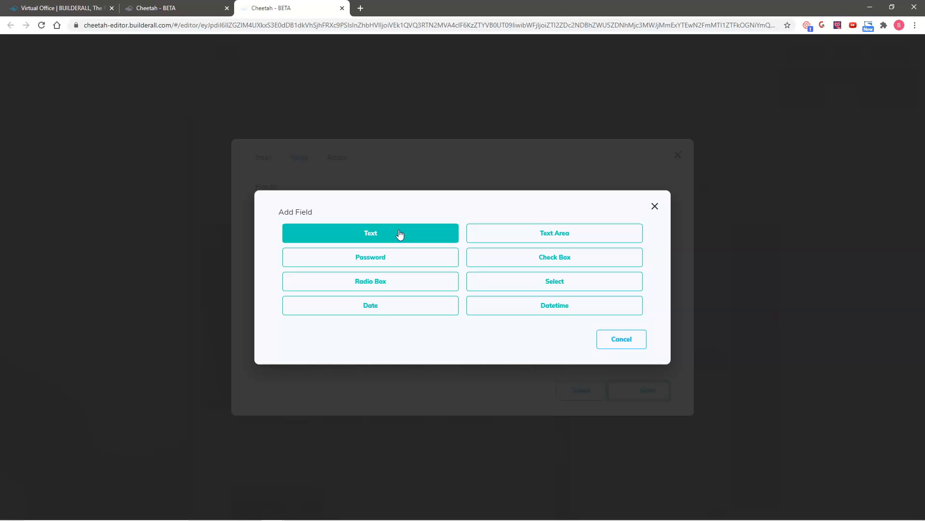
- Add a required Check Box field tagged Options, labelled 'What are do you need to most help with?'
{"action": "left_click", "coordinate": [566, 260]}
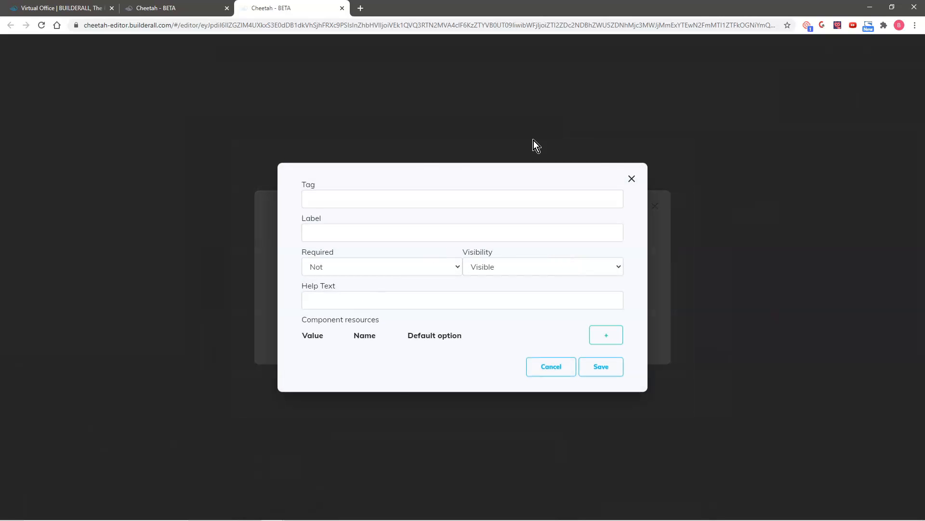
{"action": "left_click", "coordinate": [358, 200]}
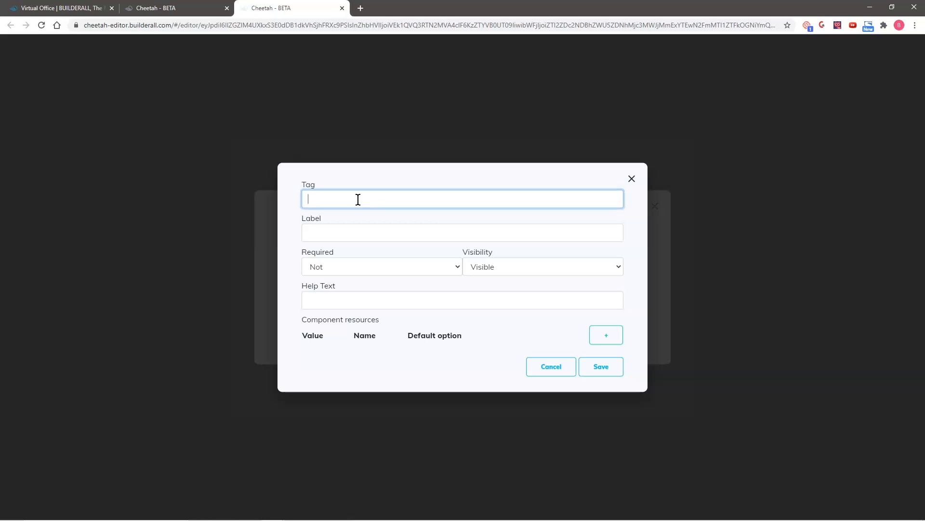
{"action": "type", "text": "Options"}
{"action": "left_click", "coordinate": [332, 235]}
{"action": "type", "text": "What are do  you need to most help with?"}
{"action": "left_click", "coordinate": [331, 266]}
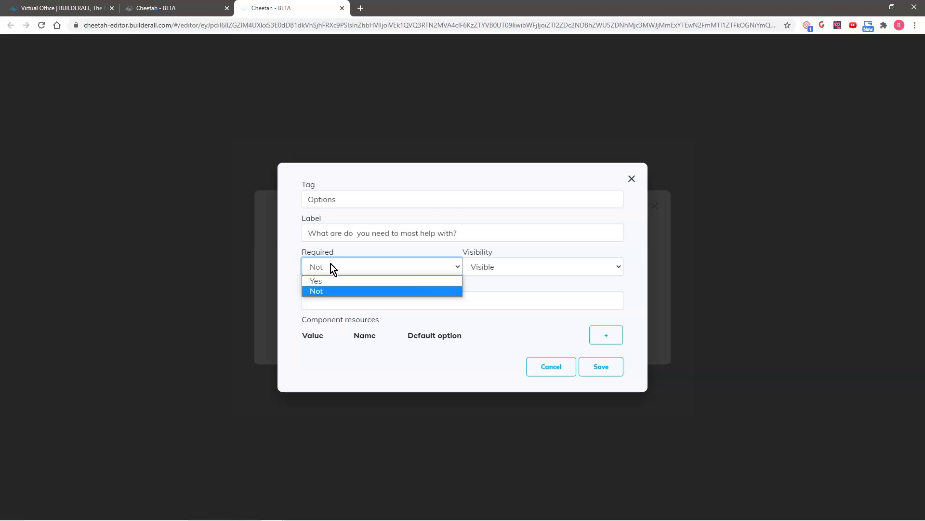
{"action": "left_click", "coordinate": [329, 279]}
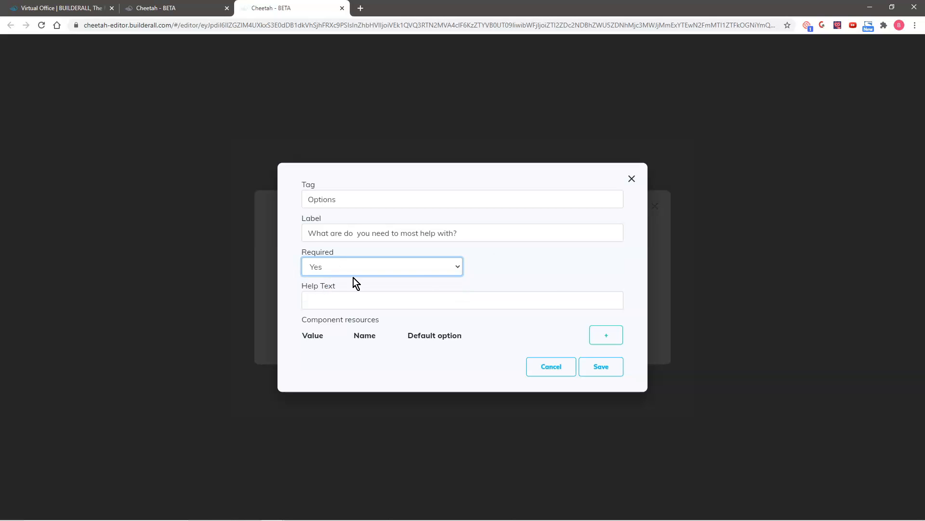
- Add the check-box options 'Leads generation' and 'Marketing myself'
{"action": "left_click", "coordinate": [608, 336]}
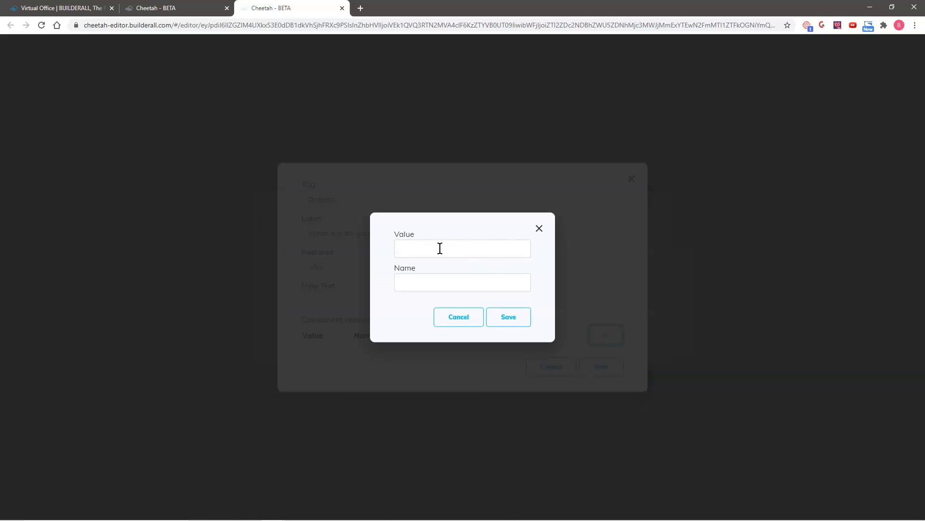
{"action": "left_click", "coordinate": [440, 247]}
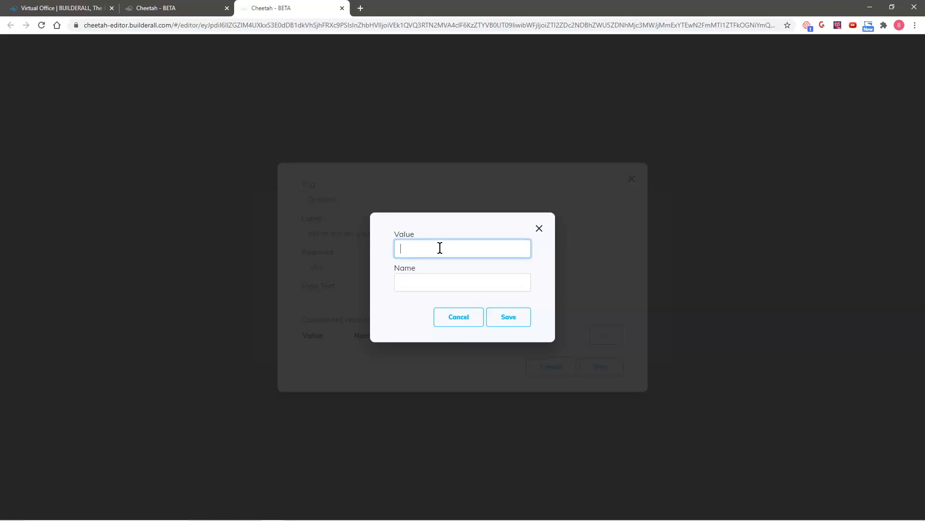
{"action": "type", "text": "Leads generation"}
{"action": "key", "text": "ctrl+a"}
{"action": "key", "text": "ctrl+c"}
{"action": "left_click", "coordinate": [418, 283]}
{"action": "key", "text": "ctrl+v"}
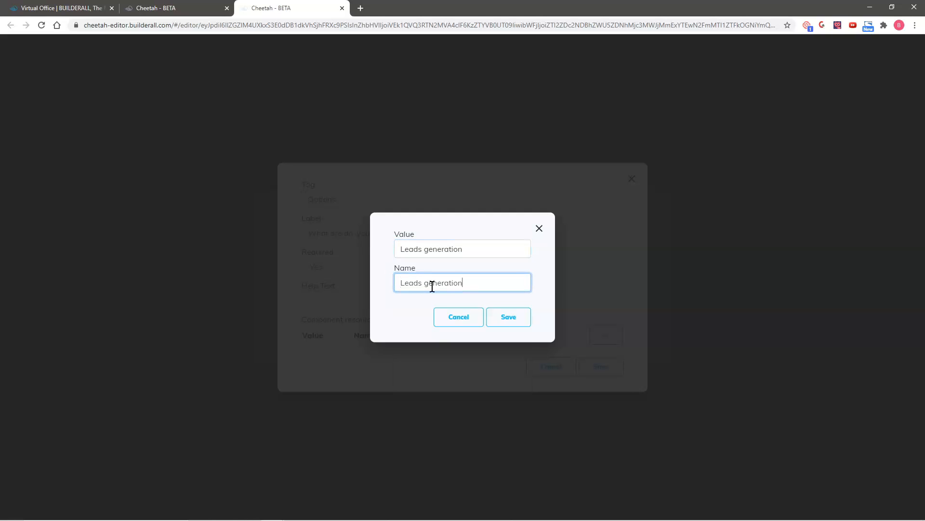
{"action": "left_click", "coordinate": [509, 319]}
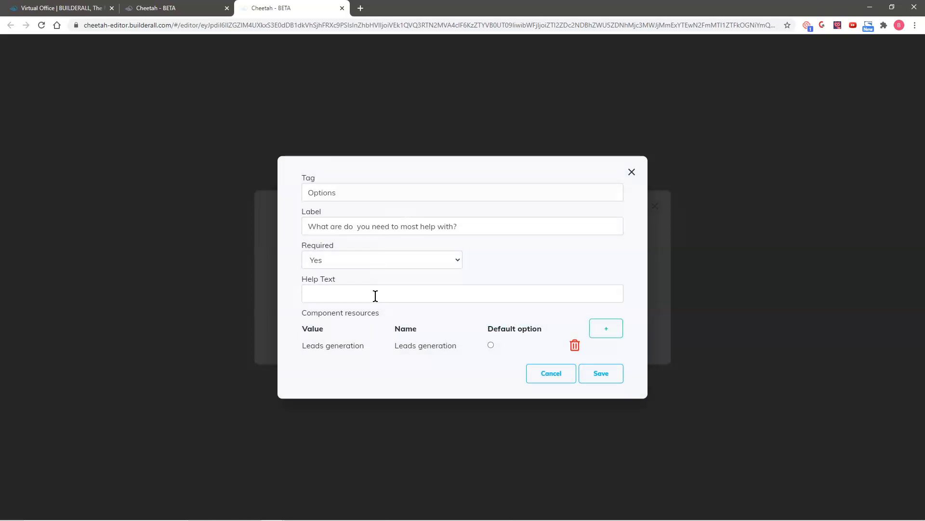
{"action": "left_click", "coordinate": [614, 328]}
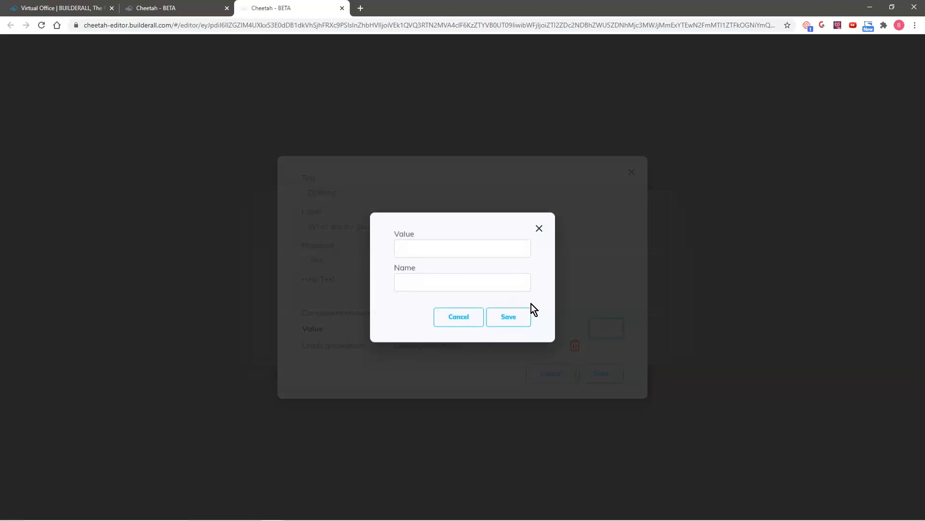
{"action": "left_click", "coordinate": [403, 245]}
{"action": "type", "text": "Marketing"}
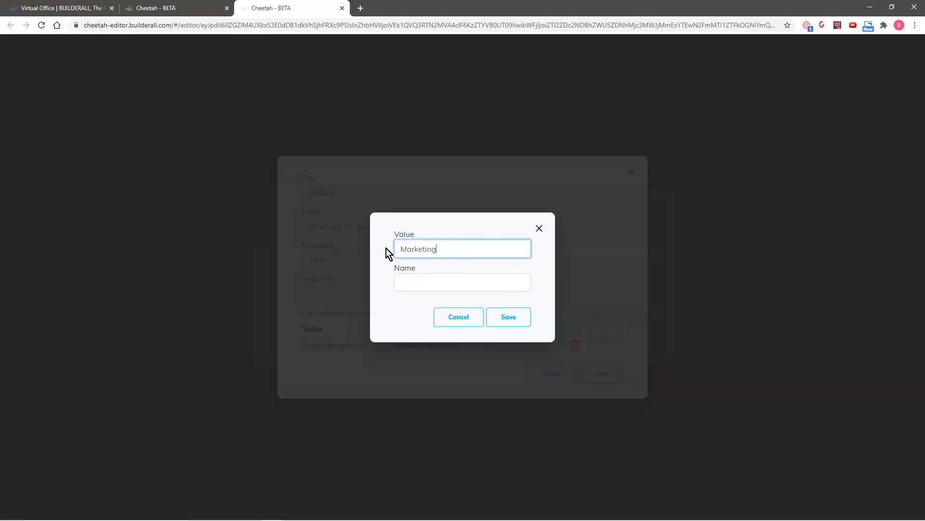
{"action": "type", "text": " myself"}
{"action": "triple_click", "coordinate": [418, 246]}
{"action": "key", "text": "ctrl+c"}
{"action": "left_click", "coordinate": [419, 281]}
{"action": "key", "text": "ctrl+v"}
{"action": "left_click", "coordinate": [501, 318]}
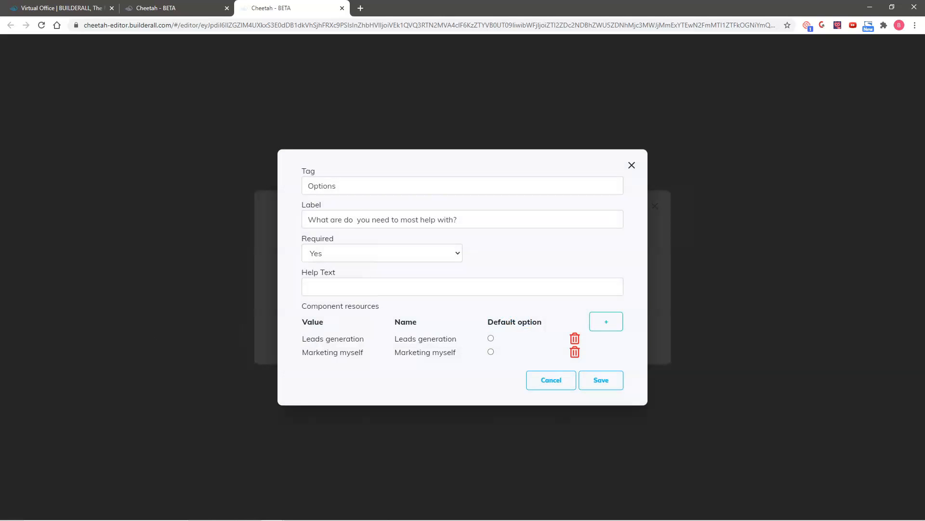
- Add the options 'Strategy' and 'Funnel Building', then save the check-box field
{"action": "left_click", "coordinate": [607, 321]}
{"action": "type", "text": "Straste"}
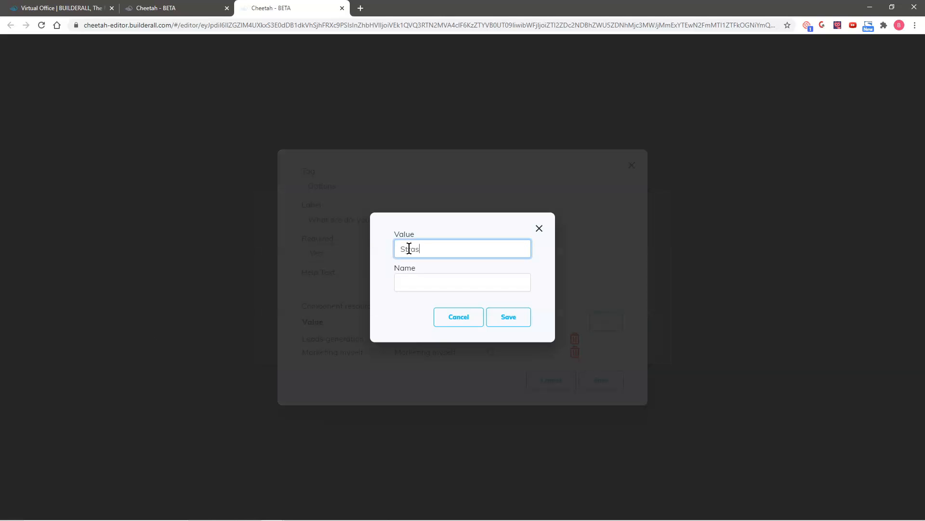
{"action": "key", "text": "BackSpace"}
{"action": "key", "text": "BackSpace"}
{"action": "key", "text": "BackSpace"}
{"action": "type", "text": "t"}
{"action": "key", "text": "Tab"}
{"action": "left_click", "coordinate": [508, 316]}
{"action": "left_click", "coordinate": [607, 314]}
{"action": "type", "text": "Funnel"}
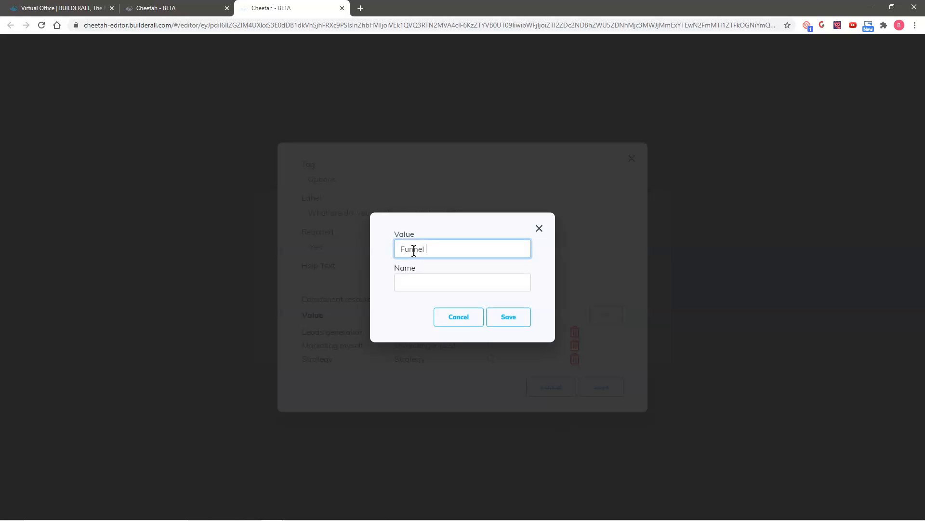
{"action": "type", "text": " Building"}
{"action": "left_click_drag", "start_coordinate": [461, 251], "coordinate": [392, 255]}
{"action": "left_click", "coordinate": [511, 316]}
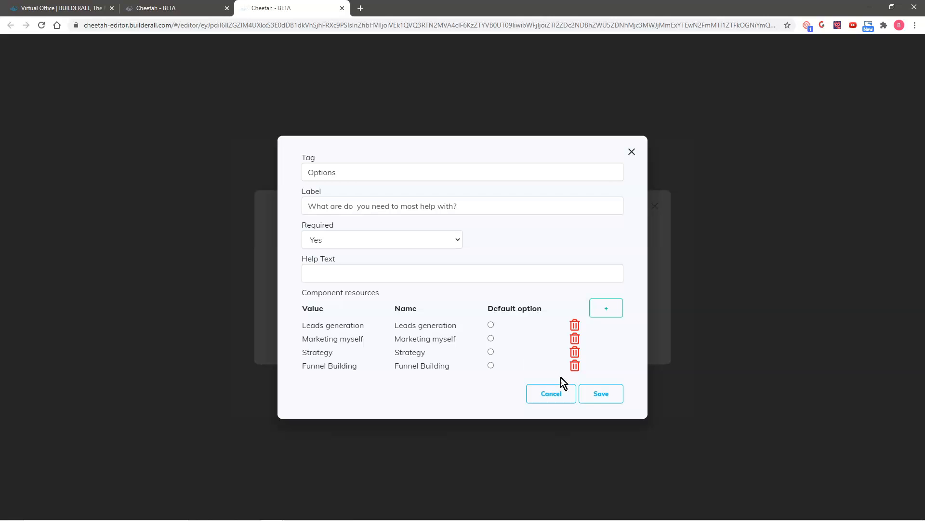
{"action": "left_click", "coordinate": [604, 396]}
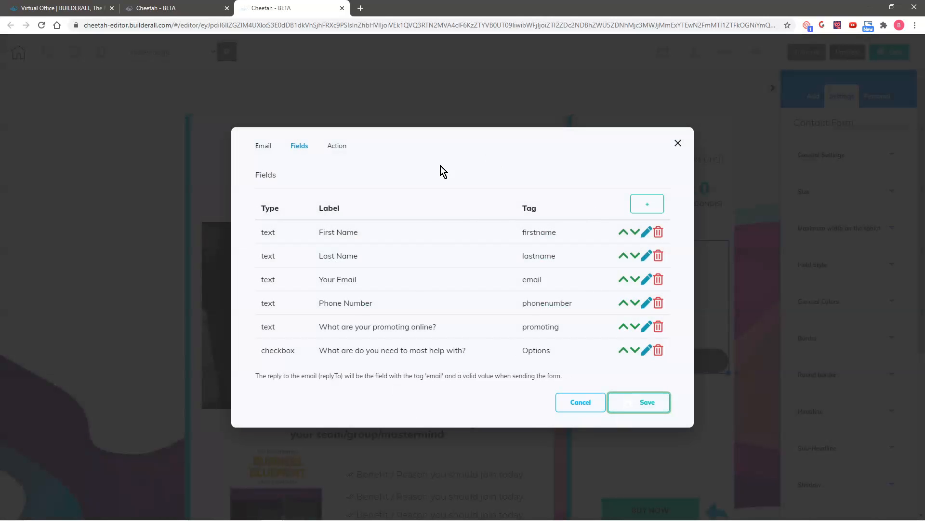
- Add a Text Area field labelled 'Comments?'
{"action": "left_click", "coordinate": [630, 406]}
{"action": "left_click", "coordinate": [646, 204]}
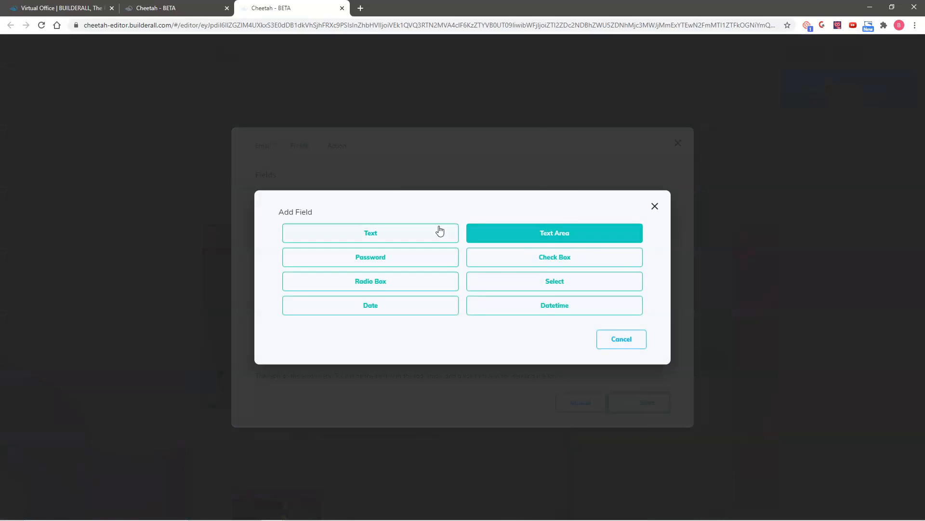
{"action": "left_click", "coordinate": [555, 233]}
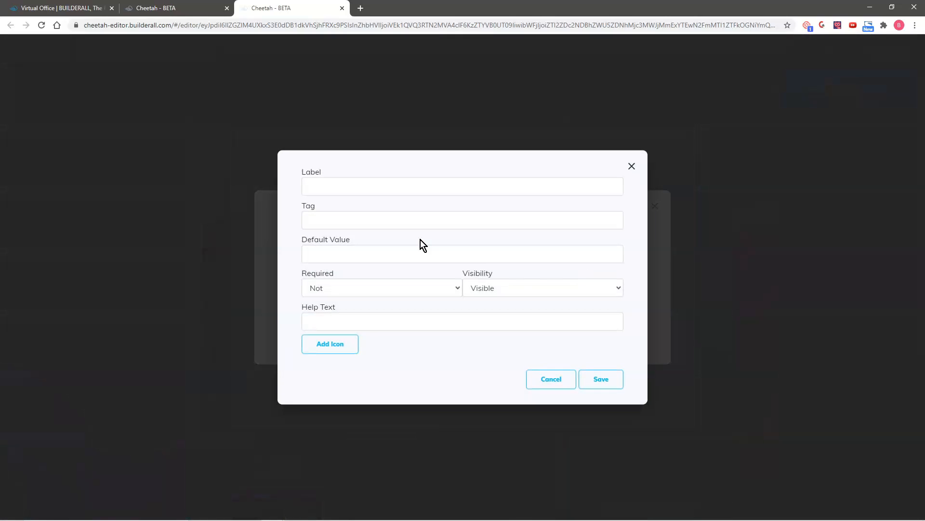
{"action": "left_click", "coordinate": [371, 187]}
{"action": "type", "text": "Com"}
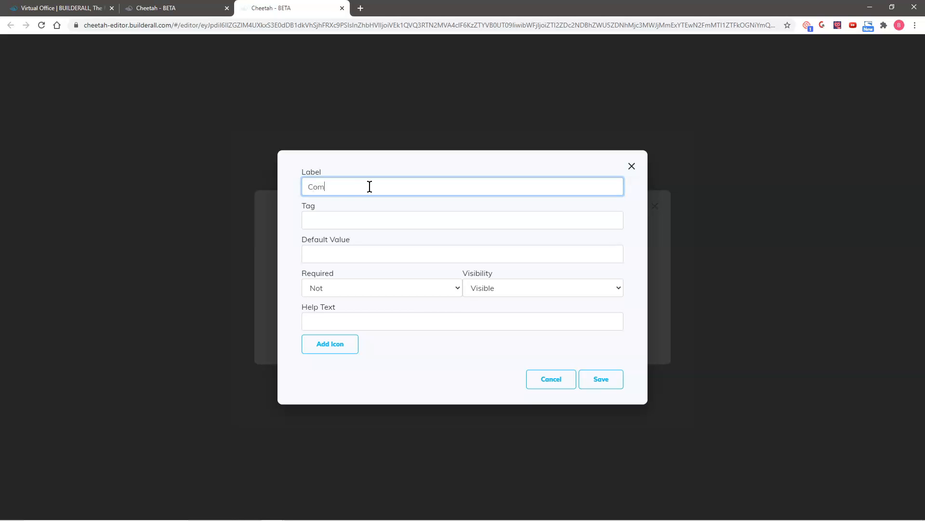
{"action": "type", "text": "ments?"}
{"action": "left_click_drag", "start_coordinate": [370, 187], "coordinate": [299, 190]}
{"action": "key", "text": "ctrl+c"}
- Tag the field 'Comments?', leave it optional, save it and apply the field list
{"action": "left_click", "coordinate": [335, 255]}
{"action": "left_click", "coordinate": [330, 221]}
{"action": "key", "text": "ctrl+v"}
{"action": "left_click", "coordinate": [360, 289]}
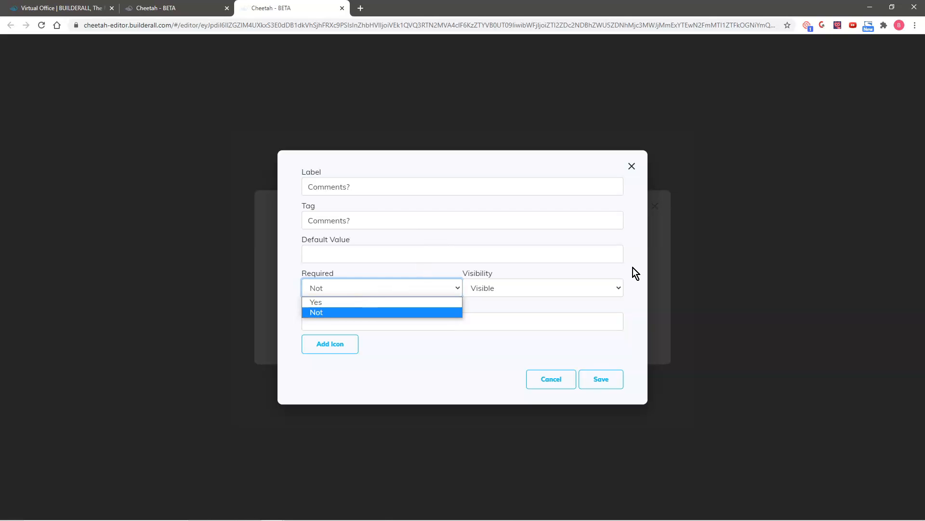
{"action": "key", "text": "Up"}
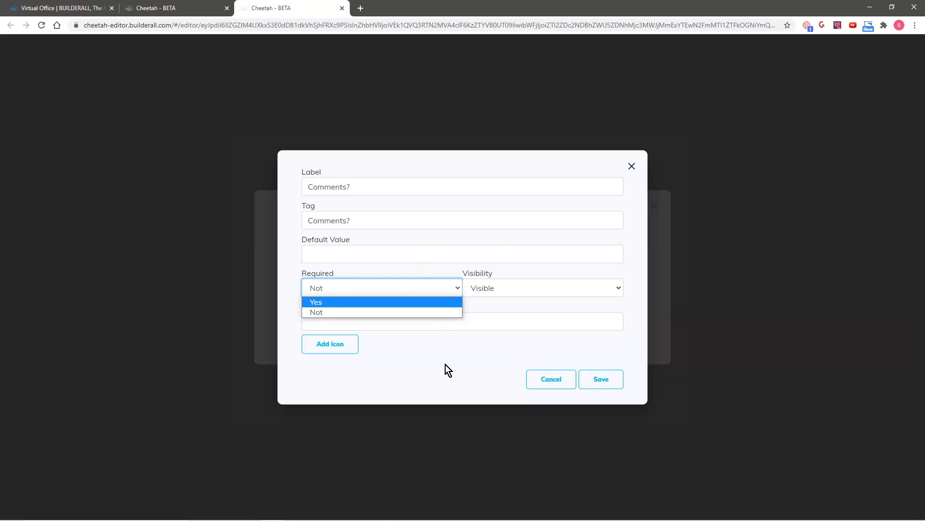
{"action": "left_click", "coordinate": [445, 364]}
{"action": "left_click", "coordinate": [601, 380]}
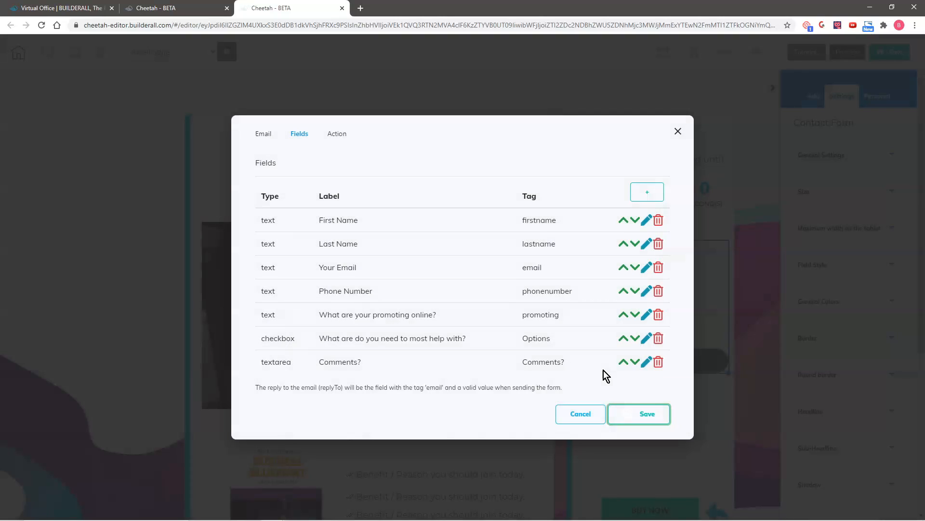
{"action": "left_click", "coordinate": [645, 414]}
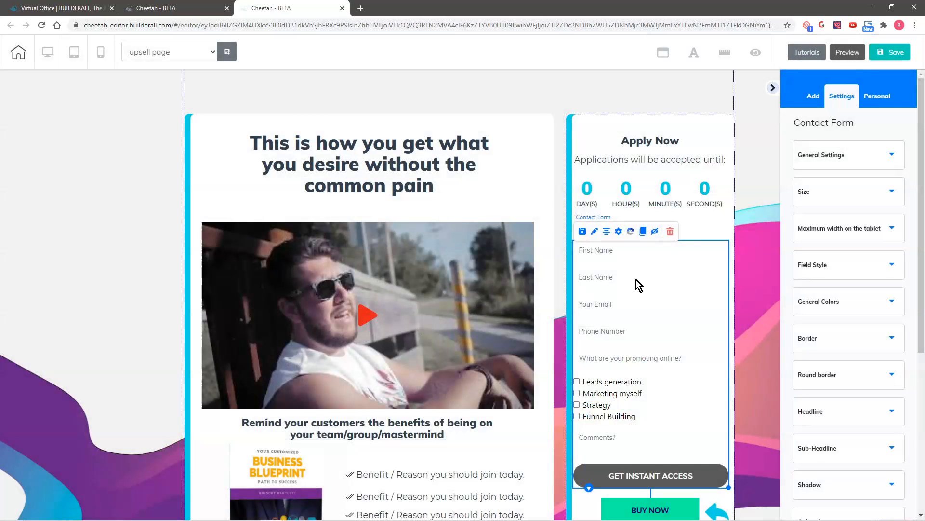
- Nudge the contact form into place in the Apply Now column, then save and publish the page
{"action": "left_click_drag", "start_coordinate": [650, 302], "coordinate": [660, 442]}
{"action": "left_click_drag", "start_coordinate": [668, 391], "coordinate": [668, 391]}
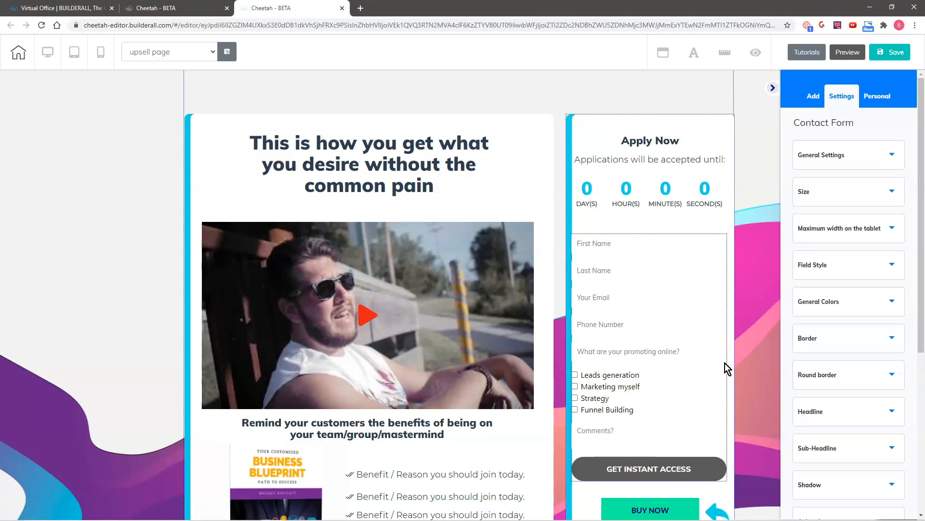
{"action": "left_click", "coordinate": [892, 54]}
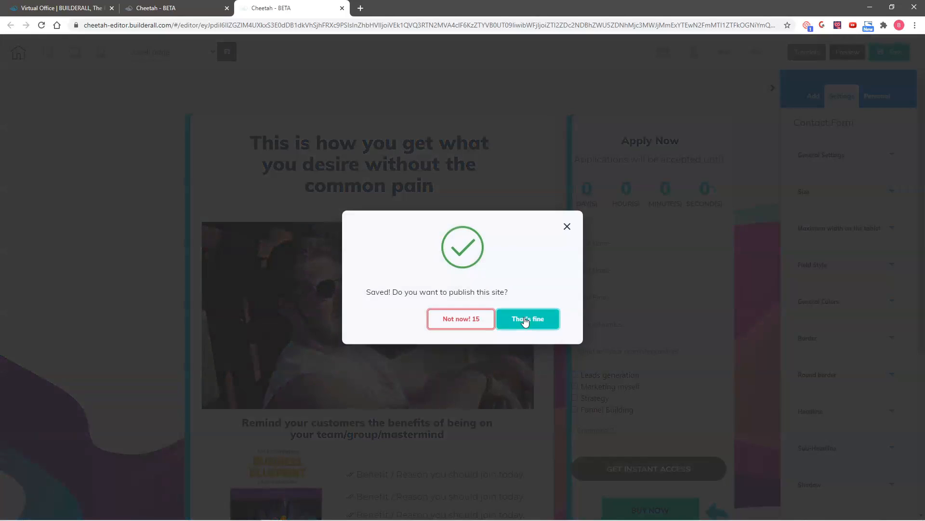
{"action": "left_click", "coordinate": [527, 320]}
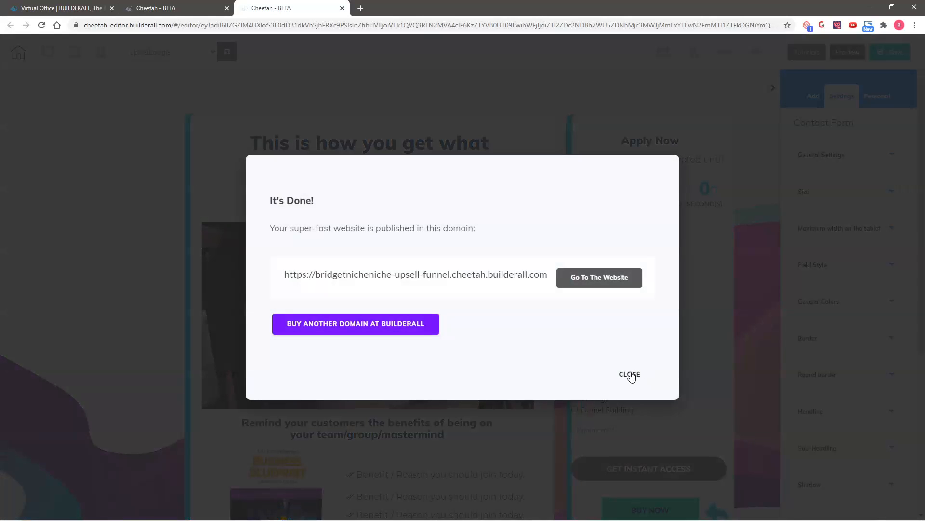
{"action": "left_click", "coordinate": [635, 373]}
{"action": "left_click_drag", "start_coordinate": [682, 342], "coordinate": [683, 340]}
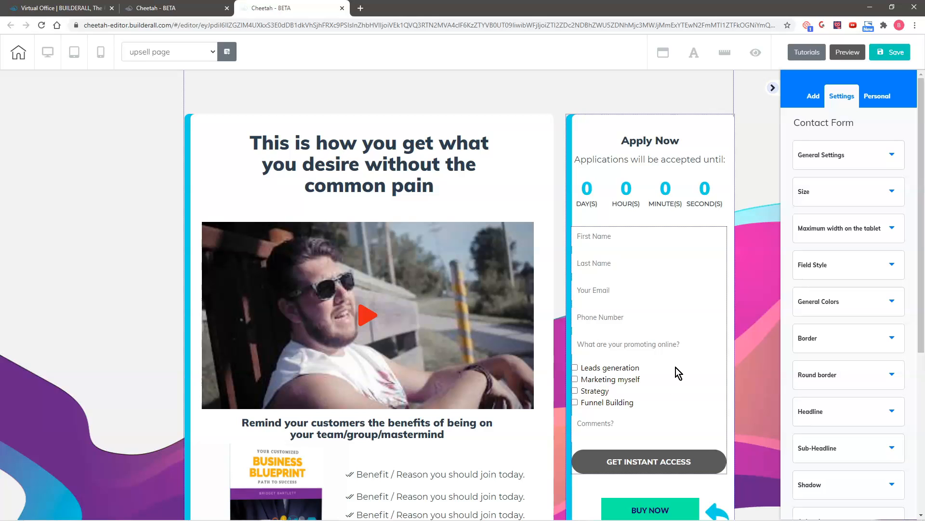
- Delete the BUY NOW button
{"action": "left_click_drag", "start_coordinate": [648, 320], "coordinate": [646, 321]}
{"action": "scroll", "coordinate": [646, 320], "scroll_direction": "down", "scroll_amount": 3}
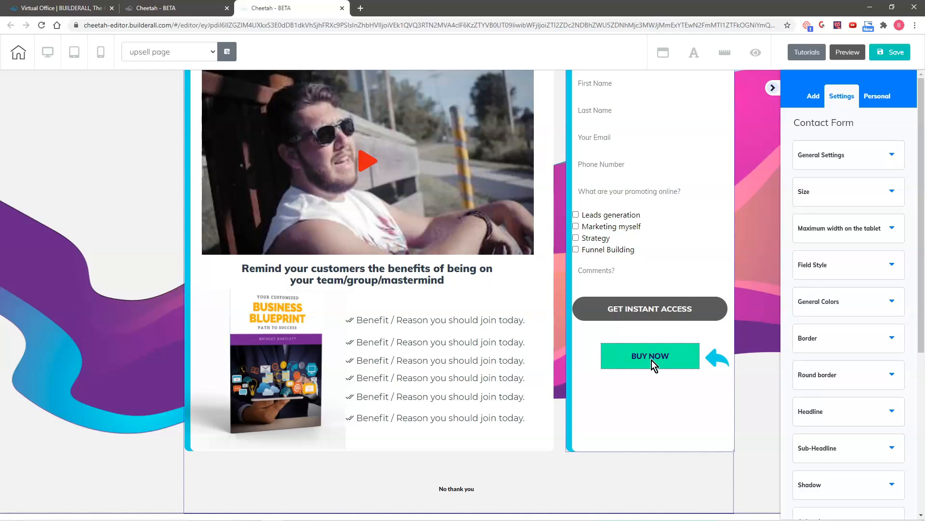
{"action": "left_click", "coordinate": [652, 360]}
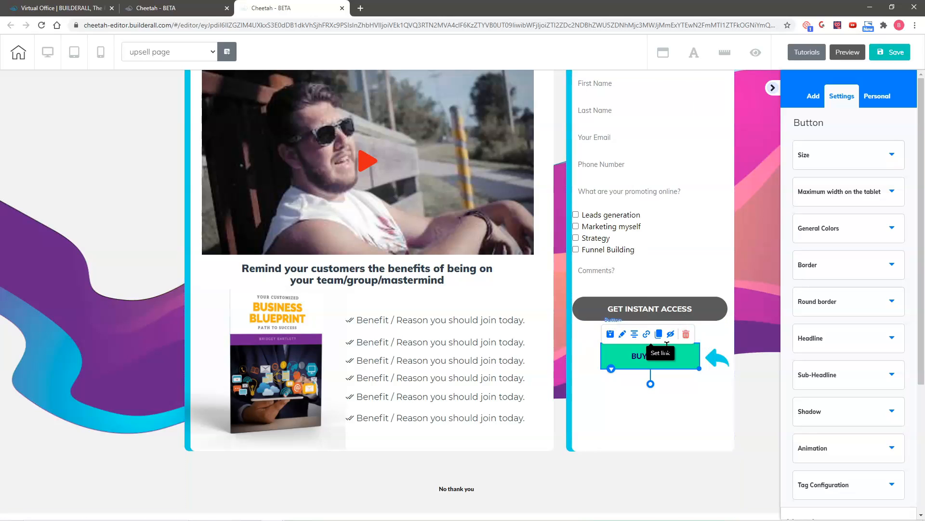
{"action": "left_click_drag", "start_coordinate": [688, 337], "coordinate": [675, 353]}
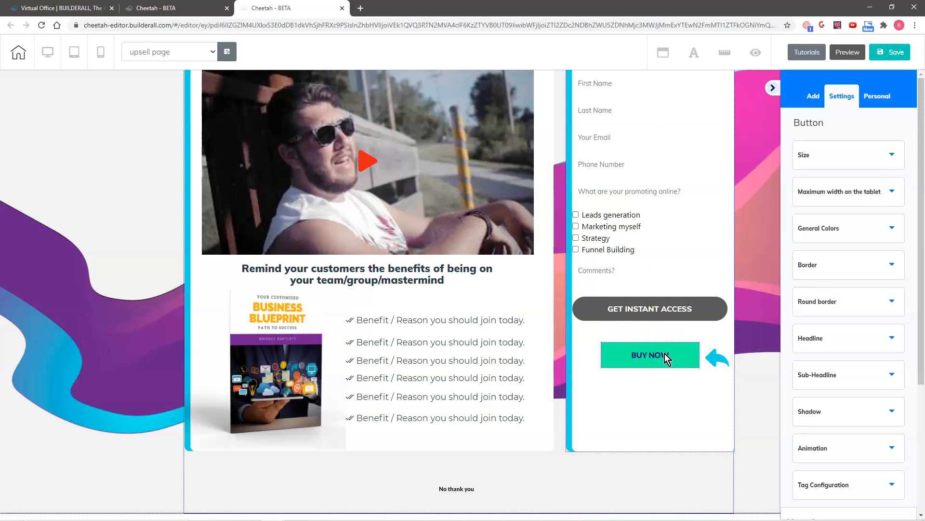
{"action": "left_click", "coordinate": [686, 334]}
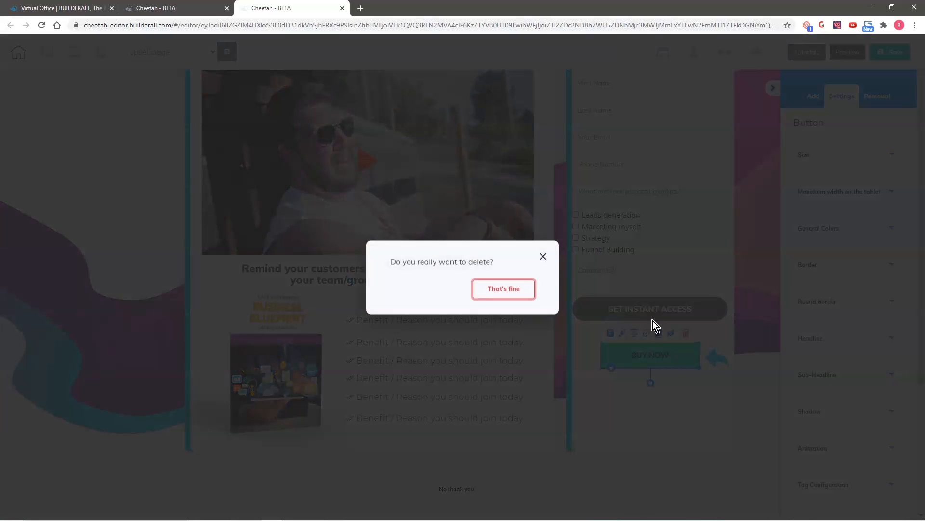
{"action": "left_click", "coordinate": [513, 288]}
- Move the blue arrow image up beneath the GET INSTANT ACCESS button
{"action": "left_click_drag", "start_coordinate": [718, 357], "coordinate": [647, 384]}
{"action": "left_click", "coordinate": [695, 354]}
{"action": "left_click", "coordinate": [650, 387]}
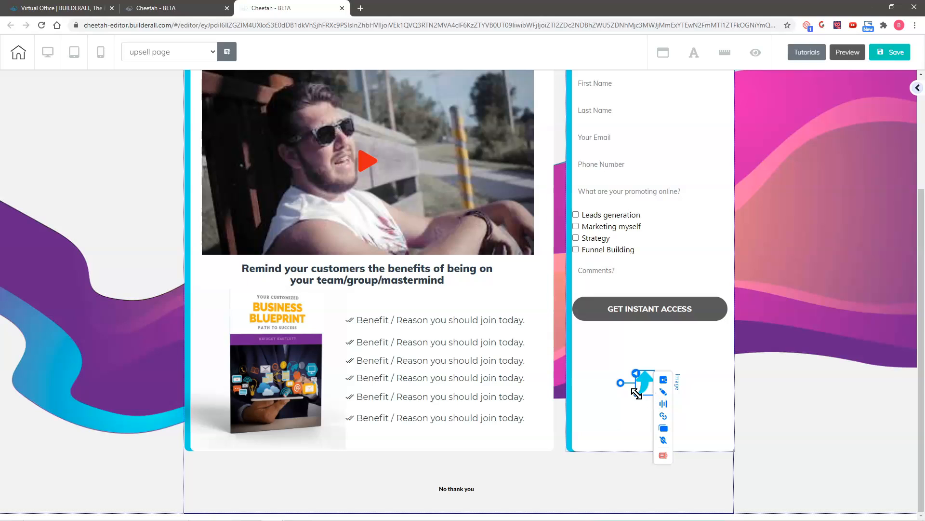
{"action": "left_click_drag", "start_coordinate": [622, 383], "coordinate": [647, 378]}
{"action": "left_click", "coordinate": [644, 357]}
- Re-centre the form block within its column
{"action": "left_click_drag", "start_coordinate": [644, 230], "coordinate": [645, 239]}
{"action": "scroll", "coordinate": [800, 280], "scroll_direction": "up", "scroll_amount": 1}
{"action": "scroll", "coordinate": [800, 279], "scroll_direction": "up", "scroll_amount": 3}
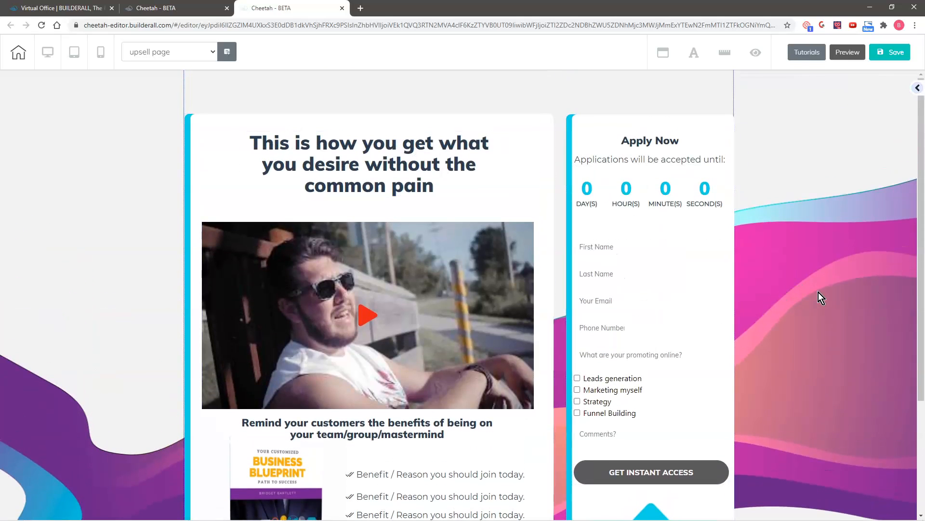
{"action": "left_click_drag", "start_coordinate": [654, 324], "coordinate": [653, 323]}
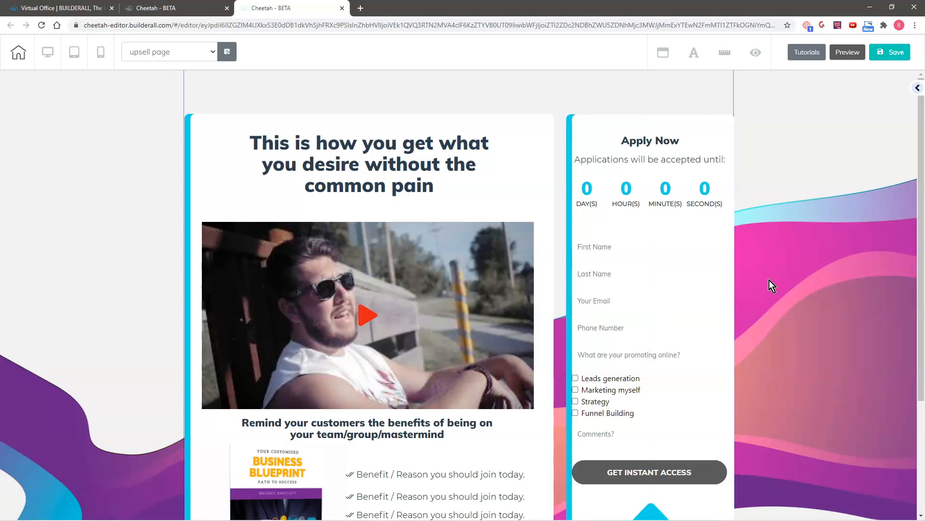
{"action": "scroll", "coordinate": [788, 276], "scroll_direction": "down", "scroll_amount": 3}
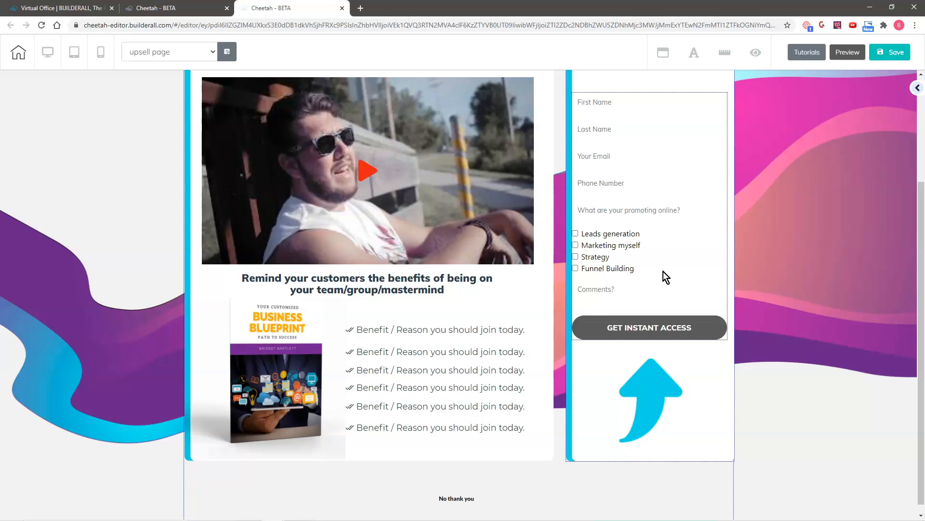
{"action": "left_click_drag", "start_coordinate": [663, 271], "coordinate": [771, 185]}
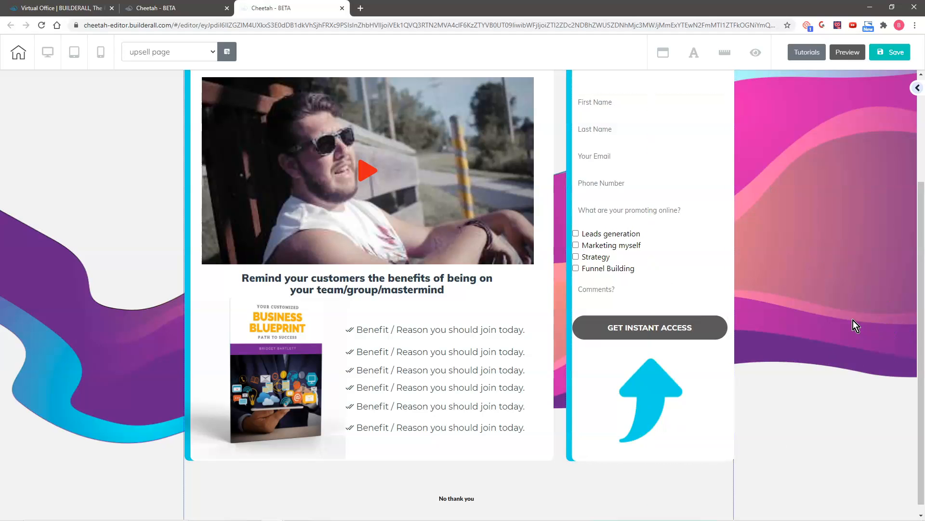
{"action": "scroll", "coordinate": [853, 320], "scroll_direction": "up", "scroll_amount": 3}
- Change the headline to 'GET PERSONAL COACHING! ONLY $147!'
{"action": "left_click", "coordinate": [435, 160]}
{"action": "double_click", "coordinate": [437, 164]}
{"action": "key", "text": "ctrl+a"}
{"action": "type", "text": "GET PERSONAL COACHING! ONLY $147!"}
{"action": "left_click", "coordinate": [455, 187]}
- Save the page and publish it to the Cheetah domain
{"action": "left_click", "coordinate": [890, 53]}
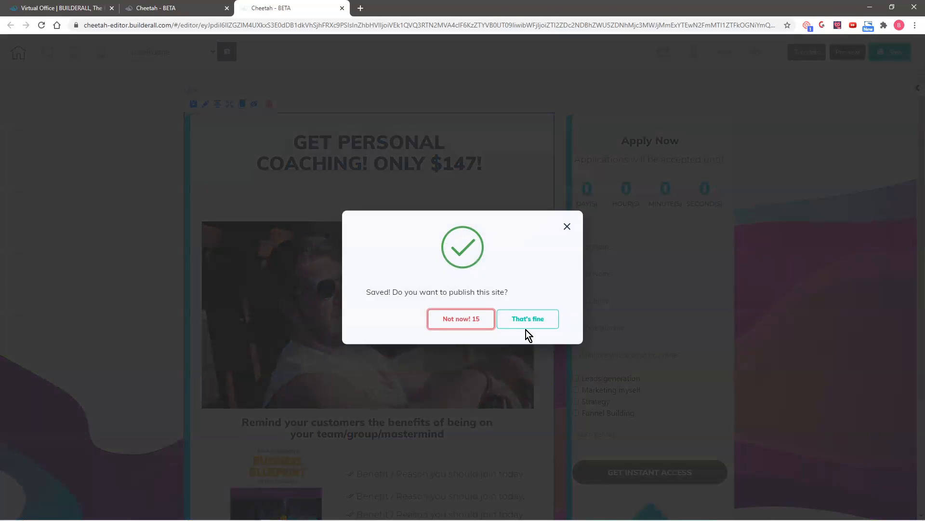
{"action": "left_click", "coordinate": [524, 318]}
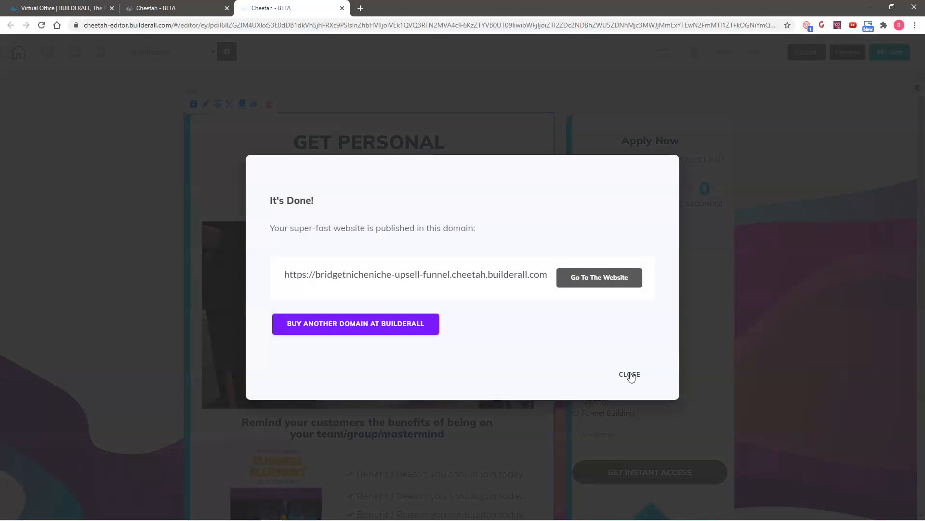
{"action": "left_click", "coordinate": [629, 375]}
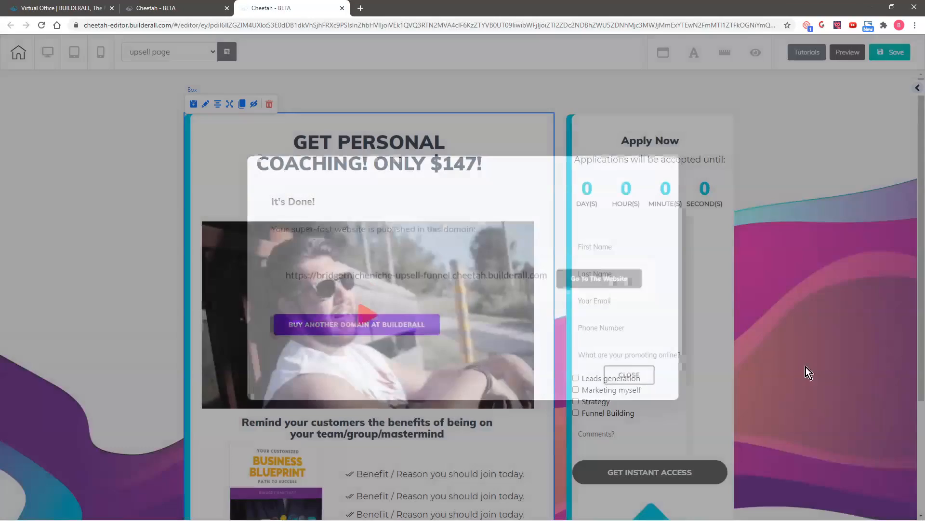
{"action": "scroll", "coordinate": [825, 357], "scroll_direction": "down", "scroll_amount": 3}
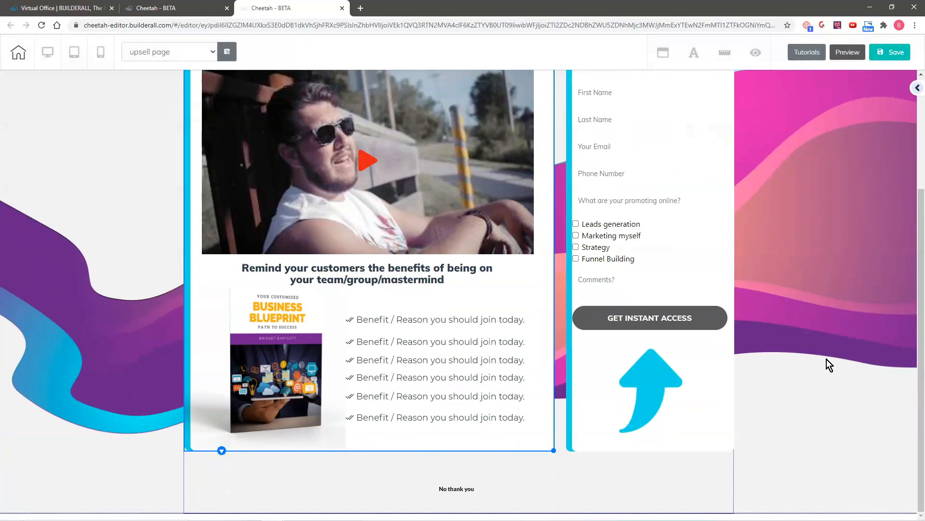
{"action": "left_click", "coordinate": [448, 490]}
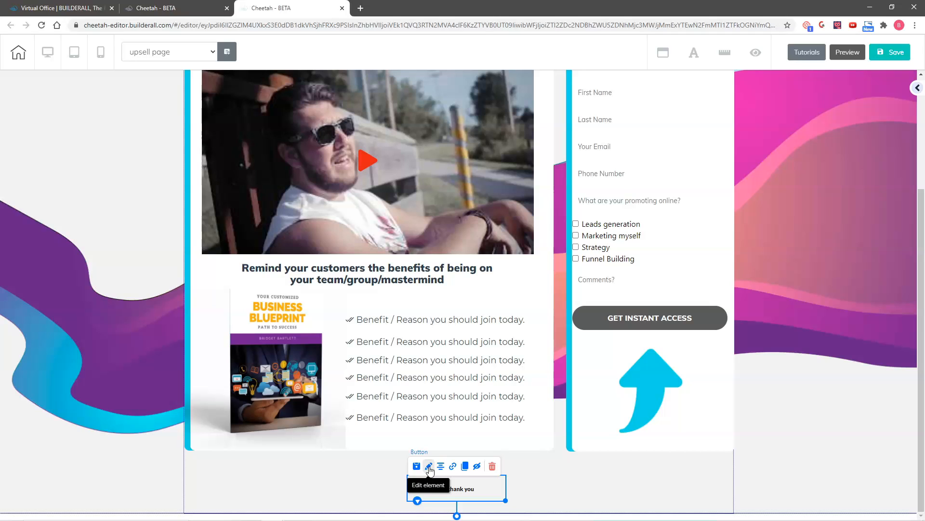
- Enlarge the No thank you button's text size by three steps
{"action": "left_click", "coordinate": [429, 467]}
{"action": "left_click_drag", "start_coordinate": [520, 496], "coordinate": [841, 146]}
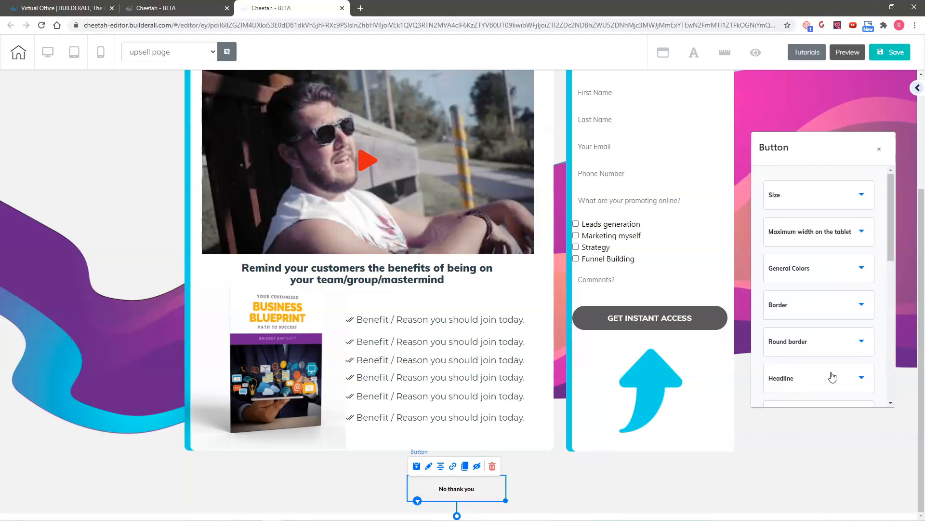
{"action": "scroll", "coordinate": [824, 347], "scroll_direction": "down", "scroll_amount": 2}
{"action": "left_click", "coordinate": [811, 288]}
{"action": "scroll", "coordinate": [852, 317], "scroll_direction": "down", "scroll_amount": 4}
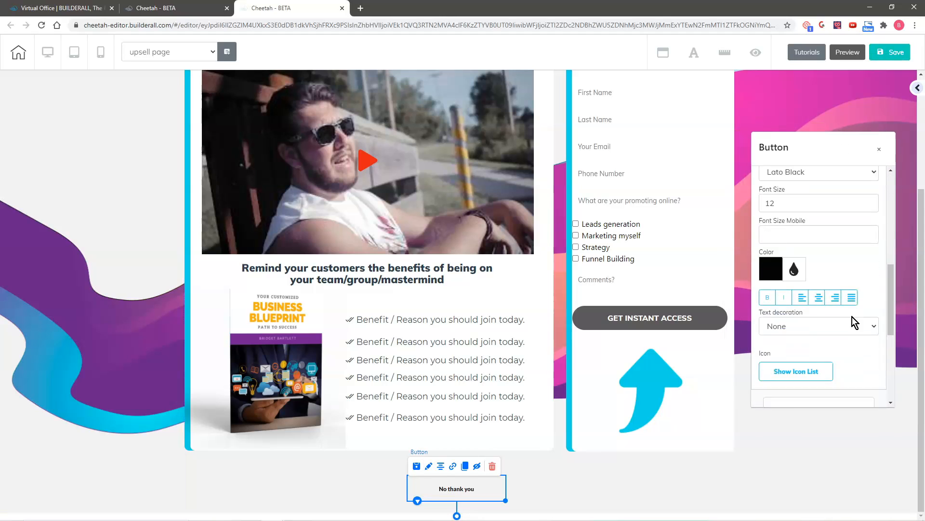
{"action": "scroll", "coordinate": [878, 223], "scroll_direction": "up", "scroll_amount": 1}
{"action": "left_click", "coordinate": [874, 219]}
{"action": "left_click", "coordinate": [873, 219]}
{"action": "left_click", "coordinate": [873, 220]}
{"action": "left_click", "coordinate": [873, 219]}
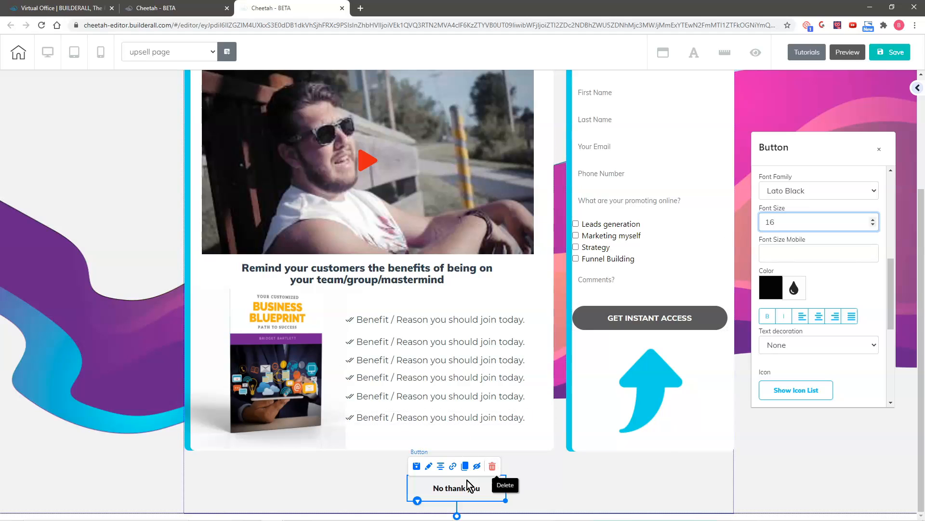
- Extend the button text to 'No thank you. I will just take my course for now.', then widen the button and shift it left
{"action": "scroll", "coordinate": [827, 270], "scroll_direction": "up", "scroll_amount": 2}
{"action": "left_click", "coordinate": [824, 234]}
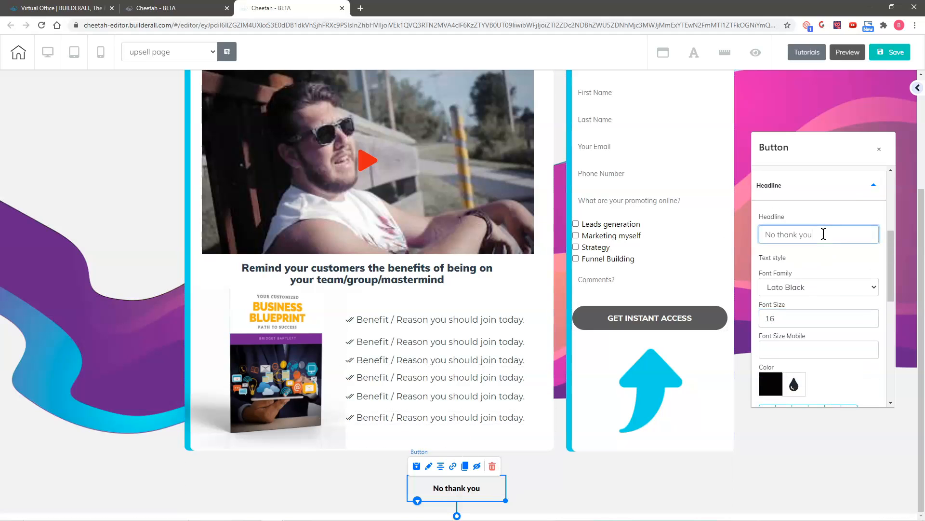
{"action": "type", "text": ". I will just take my "}
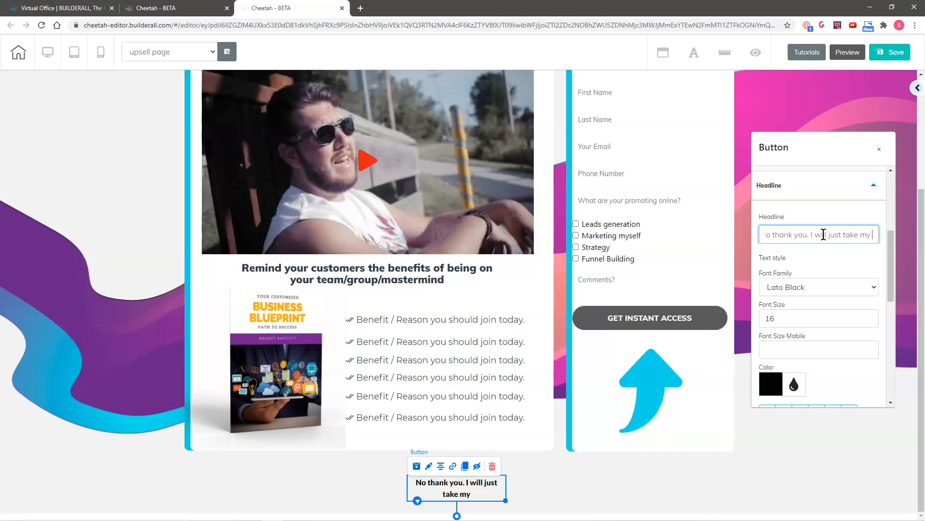
{"action": "type", "text": "course"}
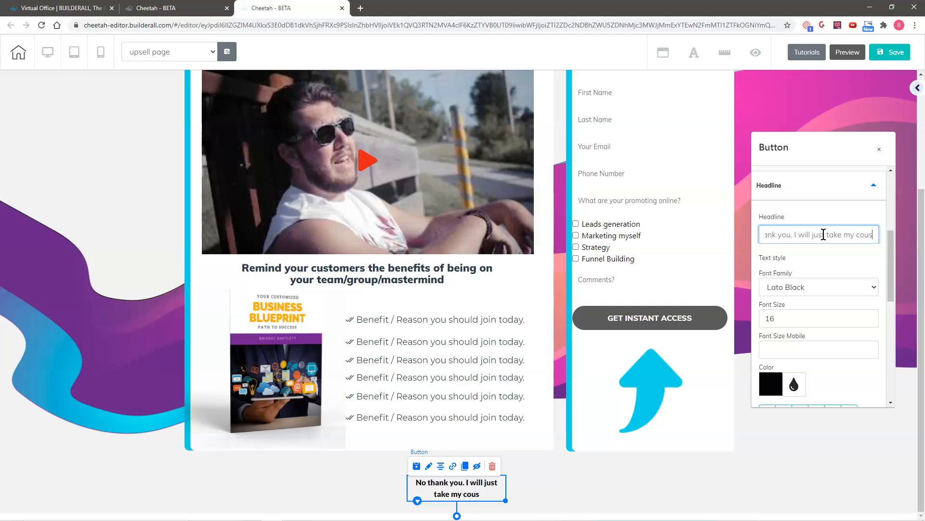
{"action": "type", "text": " for now"}
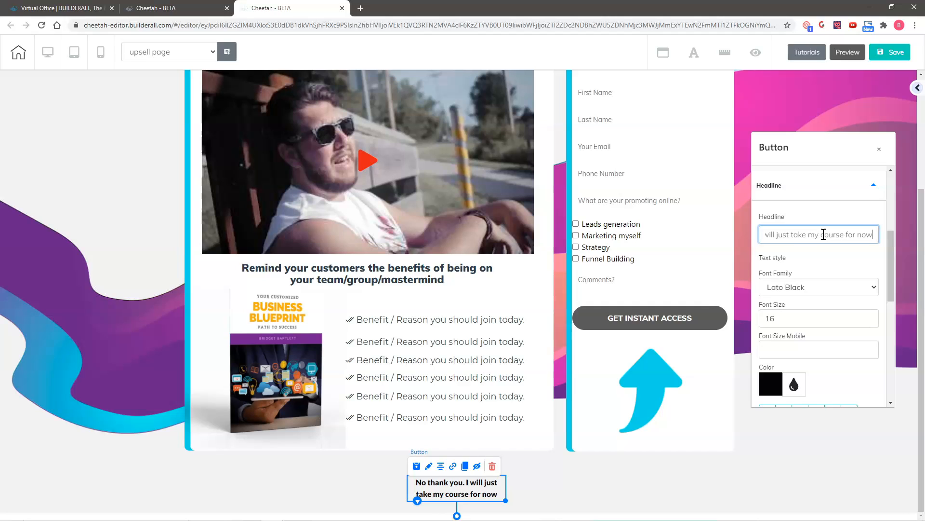
{"action": "type", "text": "."}
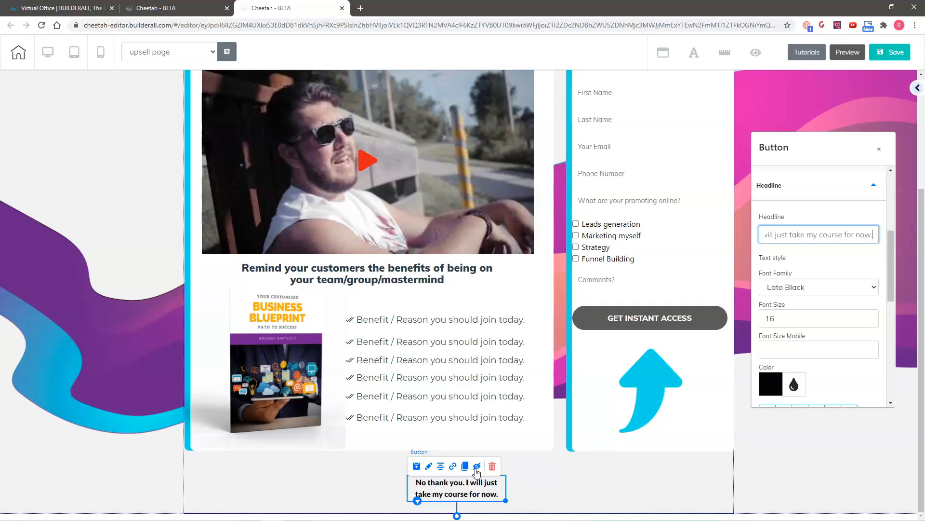
{"action": "left_click_drag", "start_coordinate": [505, 501], "coordinate": [660, 502]}
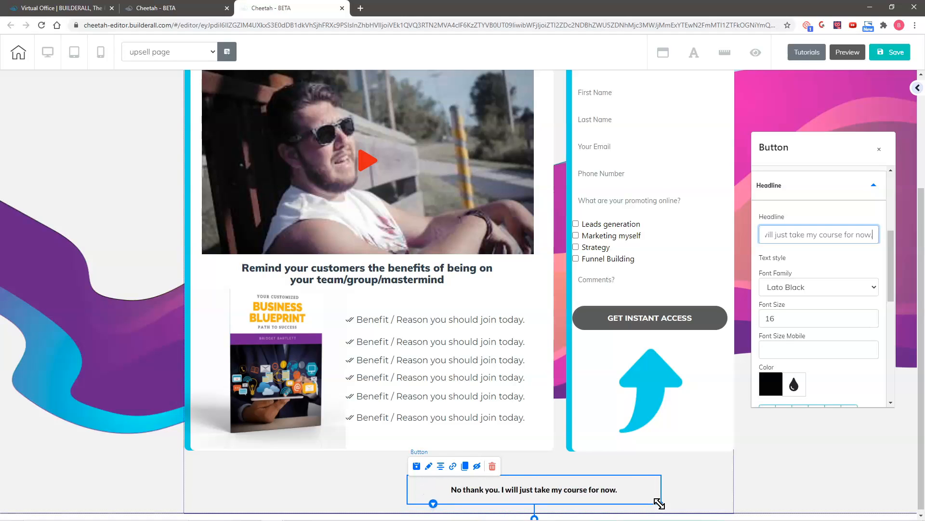
{"action": "left_click_drag", "start_coordinate": [511, 488], "coordinate": [472, 487]}
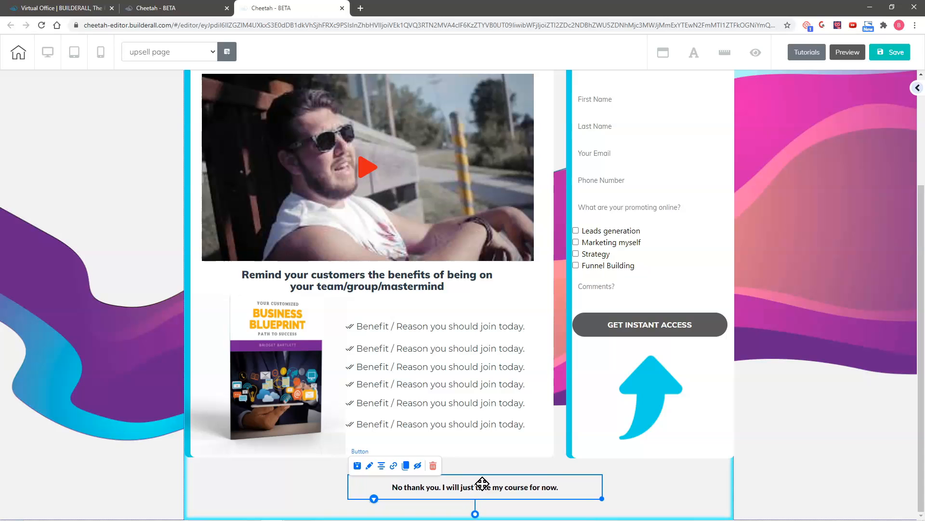
- Save the page and publish it again
{"action": "left_click", "coordinate": [897, 54]}
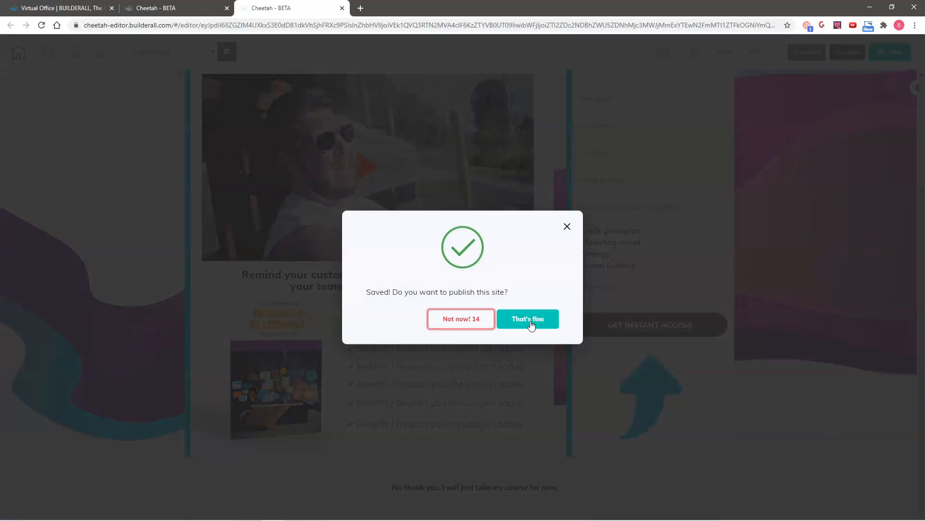
{"action": "left_click", "coordinate": [528, 326]}
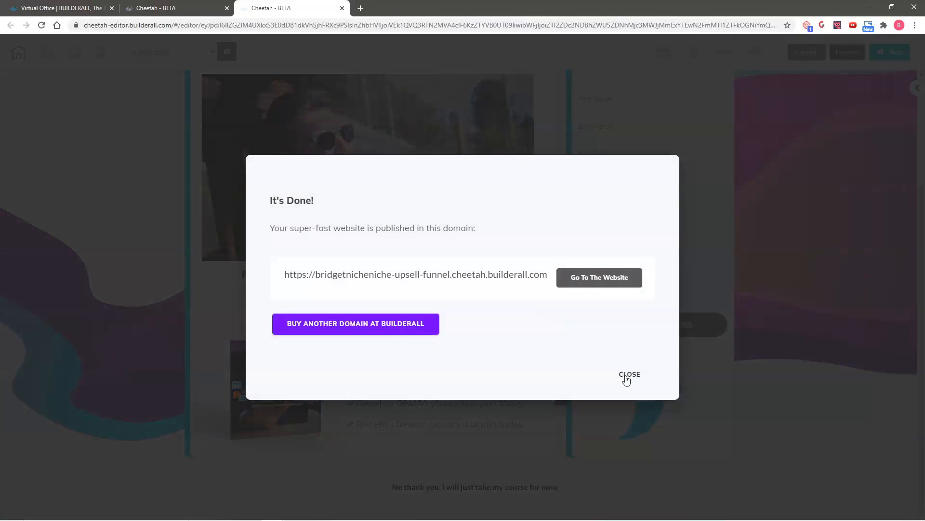
{"action": "left_click", "coordinate": [627, 375]}
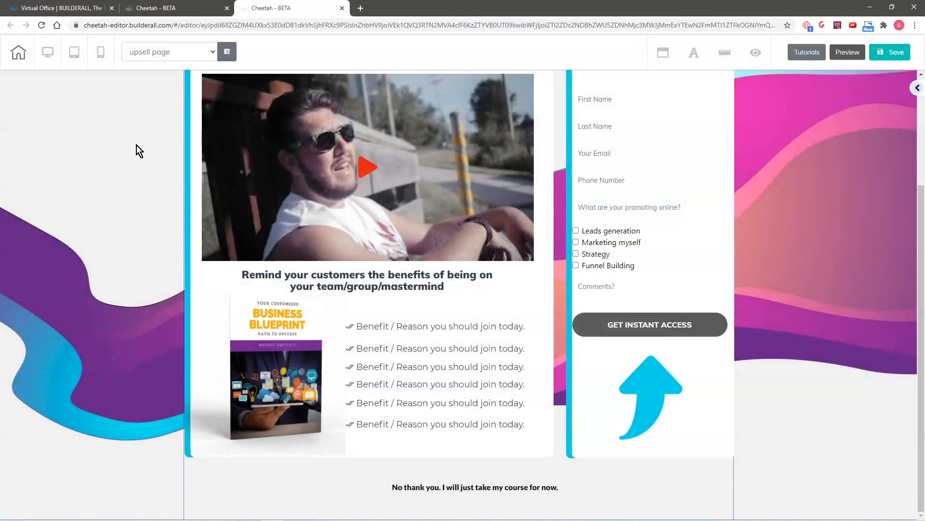
- In the mobile layout, move the No thank you button down below the Apply Now form
{"action": "scroll", "coordinate": [134, 150], "scroll_direction": "up", "scroll_amount": 2}
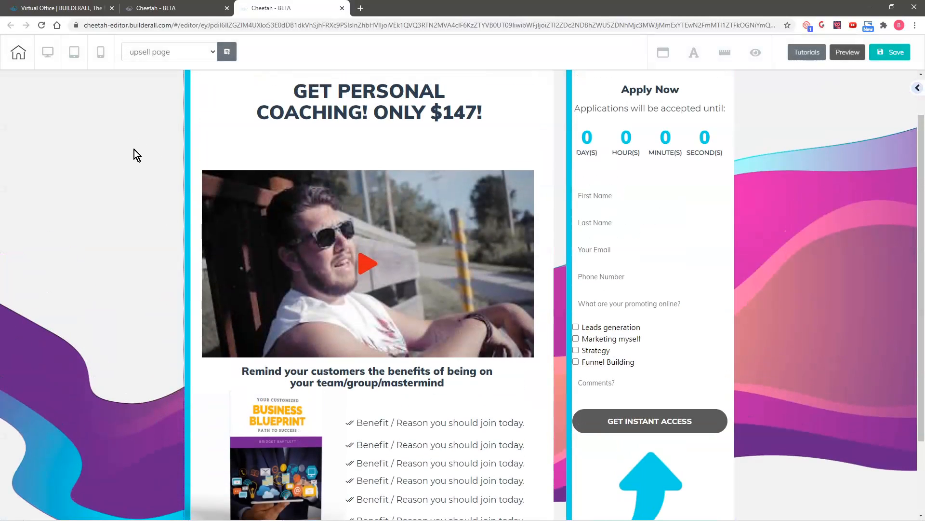
{"action": "scroll", "coordinate": [134, 149], "scroll_direction": "up", "scroll_amount": 1}
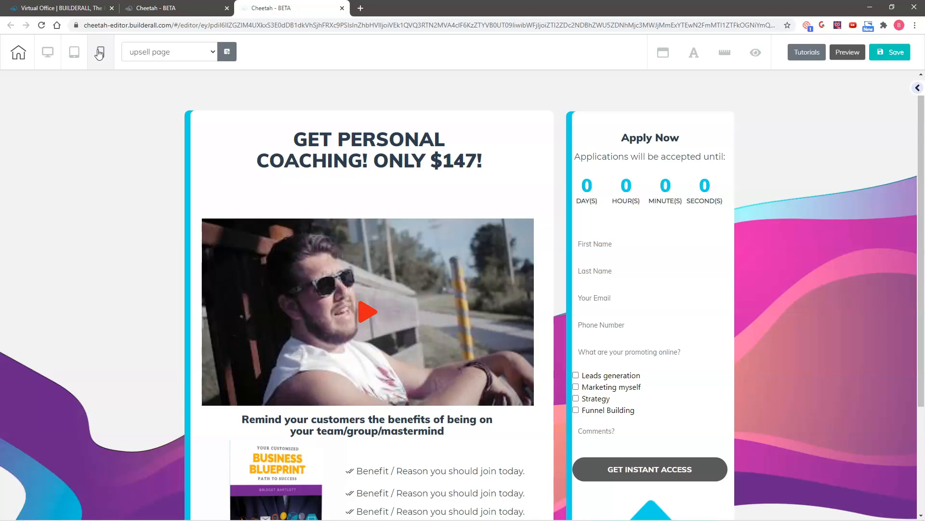
{"action": "left_click", "coordinate": [100, 53]}
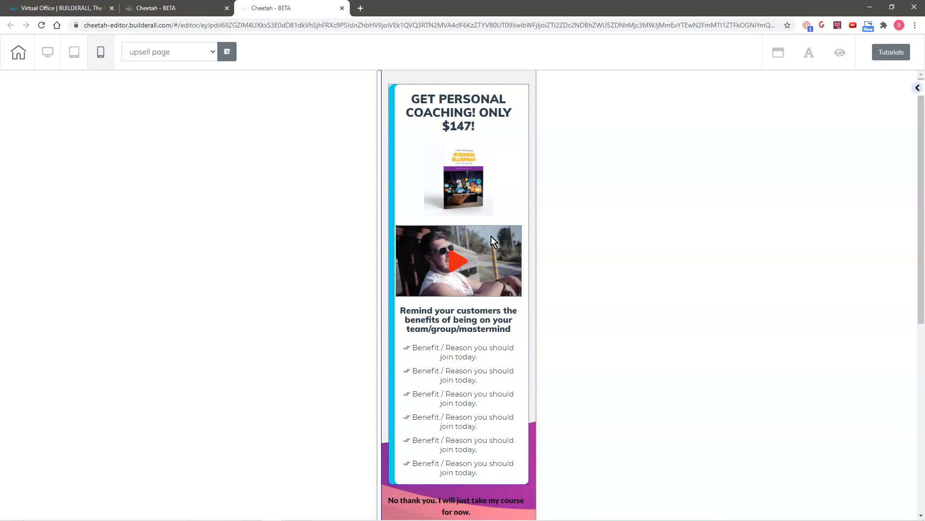
{"action": "left_click", "coordinate": [474, 353]}
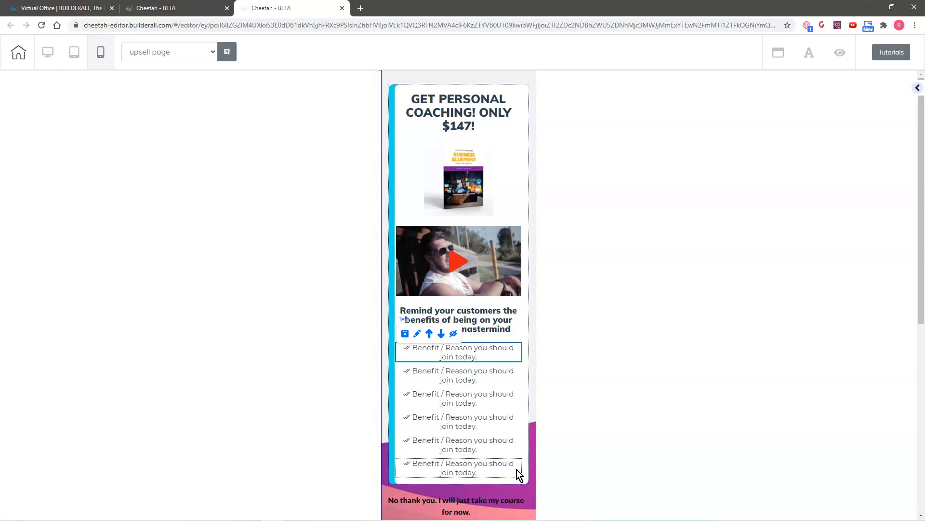
{"action": "scroll", "coordinate": [501, 482], "scroll_direction": "down", "scroll_amount": 3}
{"action": "left_click", "coordinate": [466, 358]}
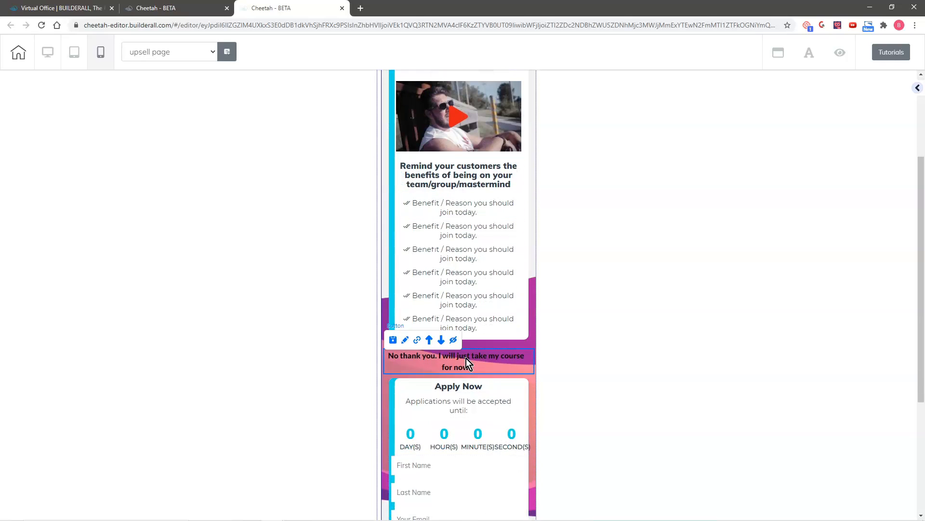
{"action": "left_click", "coordinate": [442, 343]}
{"action": "scroll", "coordinate": [526, 436], "scroll_direction": "down", "scroll_amount": 5}
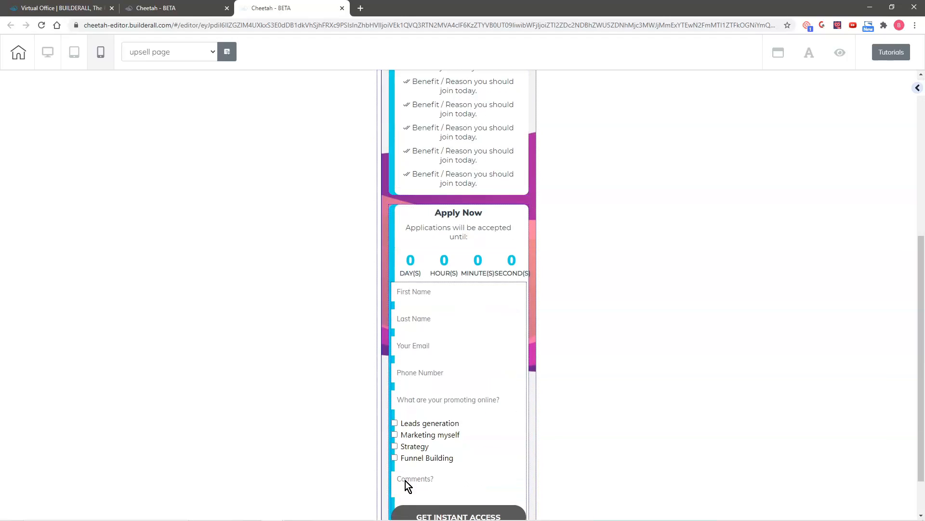
{"action": "scroll", "coordinate": [470, 381], "scroll_direction": "down", "scroll_amount": 1}
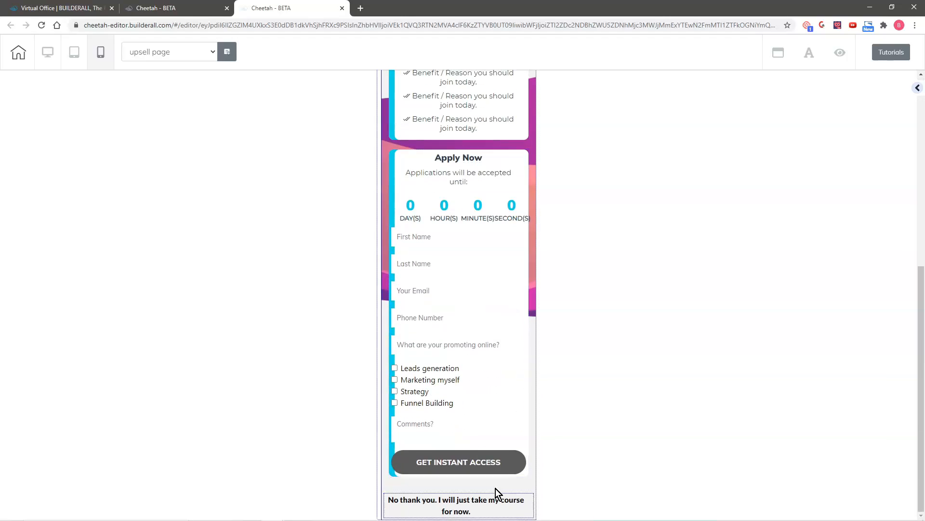
- Raise the GET PERSONAL COACHING! ONLY $147! headline's Size On Mobile from 25 to 31
{"action": "scroll", "coordinate": [495, 311], "scroll_direction": "up", "scroll_amount": 7}
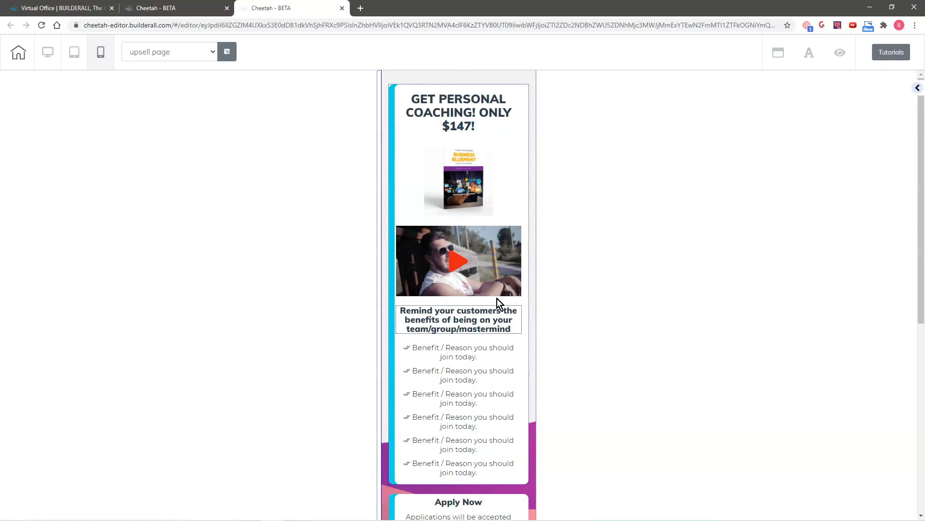
{"action": "left_click", "coordinate": [470, 113]}
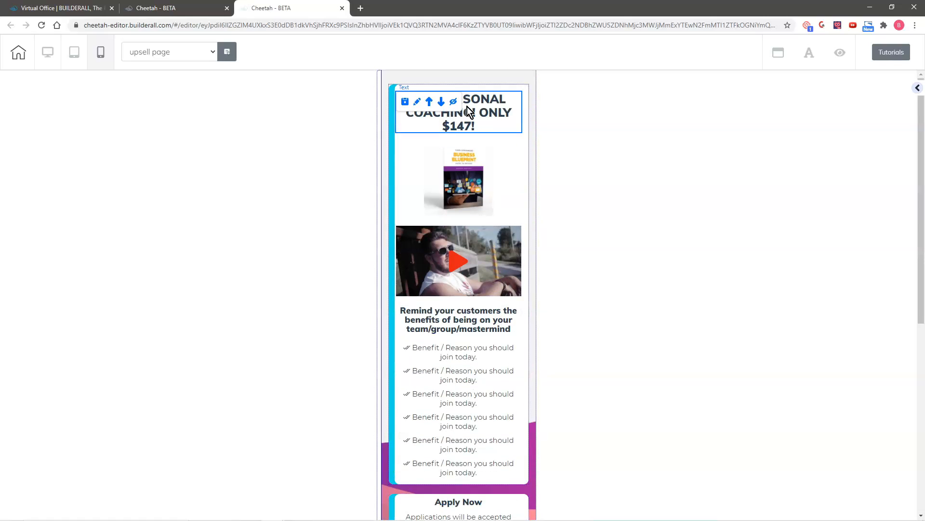
{"action": "left_click", "coordinate": [418, 102]}
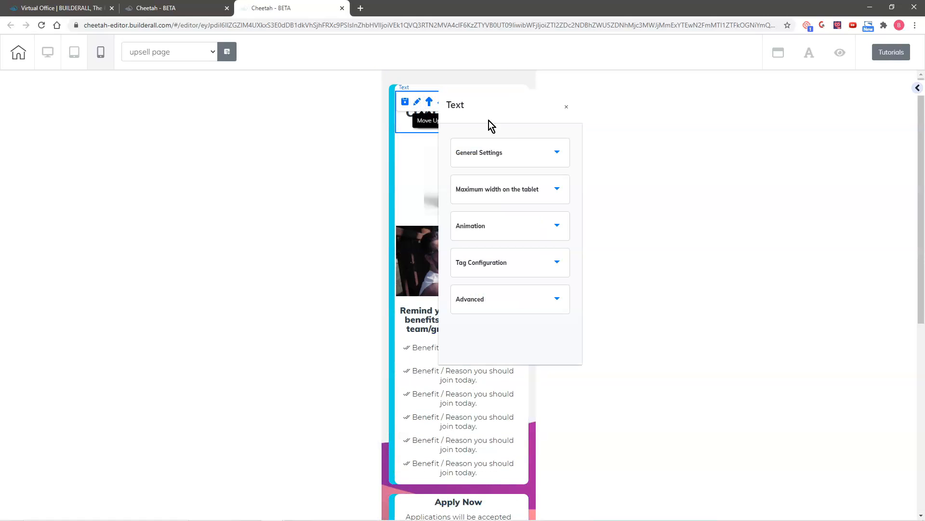
{"action": "mouse_move", "coordinate": [515, 114]}
{"action": "left_mouse_down"}
{"action": "mouse_move", "coordinate": [679, 103]}
{"action": "mouse_move", "coordinate": [653, 111]}
{"action": "left_mouse_up"}
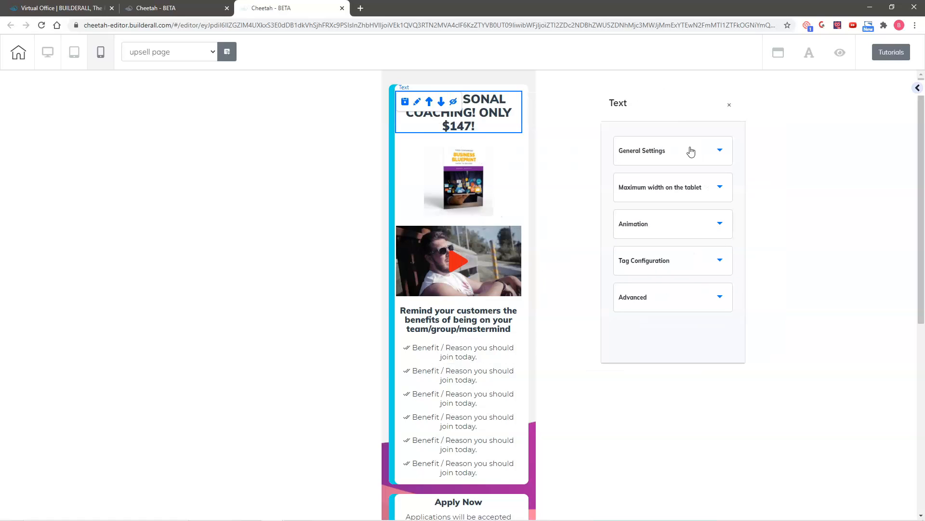
{"action": "left_click", "coordinate": [687, 151]}
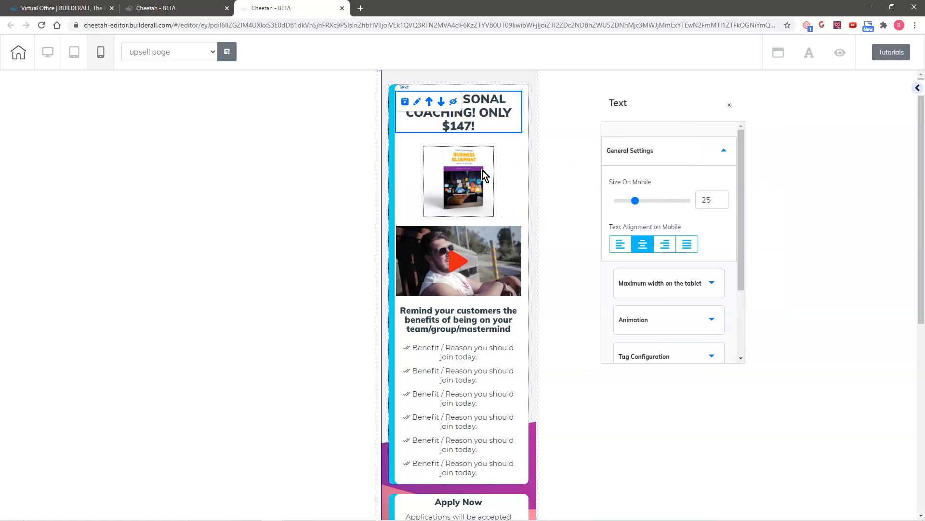
{"action": "left_click", "coordinate": [724, 197]}
{"action": "left_click", "coordinate": [724, 198]}
{"action": "left_click", "coordinate": [724, 198]}
{"action": "left_click", "coordinate": [724, 197]}
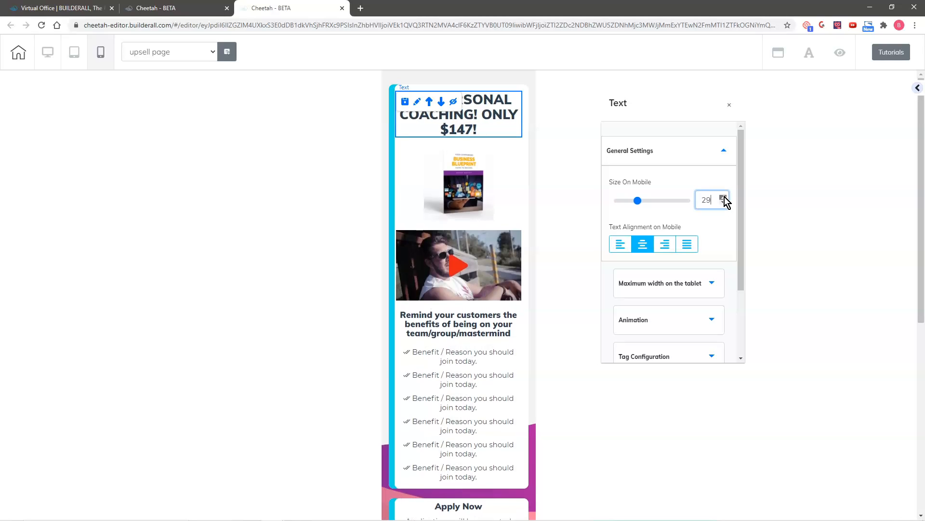
{"action": "left_click", "coordinate": [724, 197]}
{"action": "left_click", "coordinate": [724, 197]}
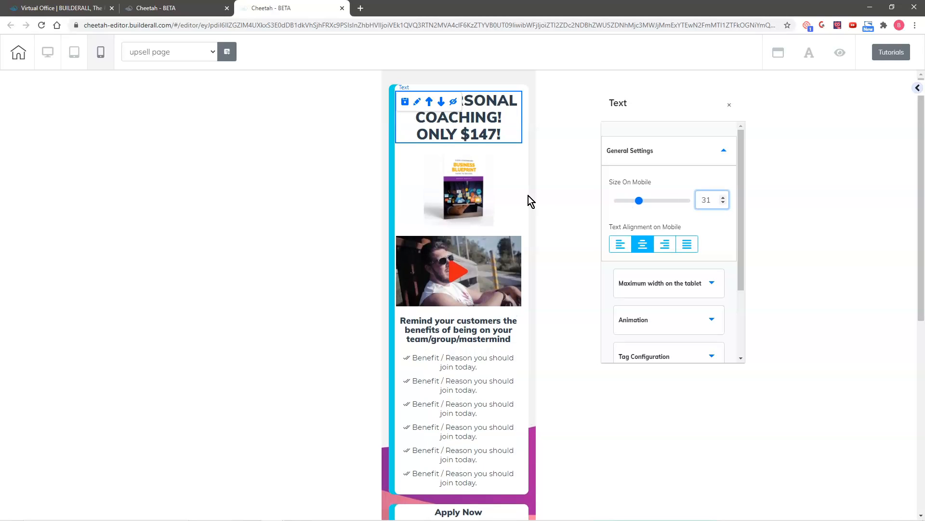
{"action": "left_click", "coordinate": [453, 199]}
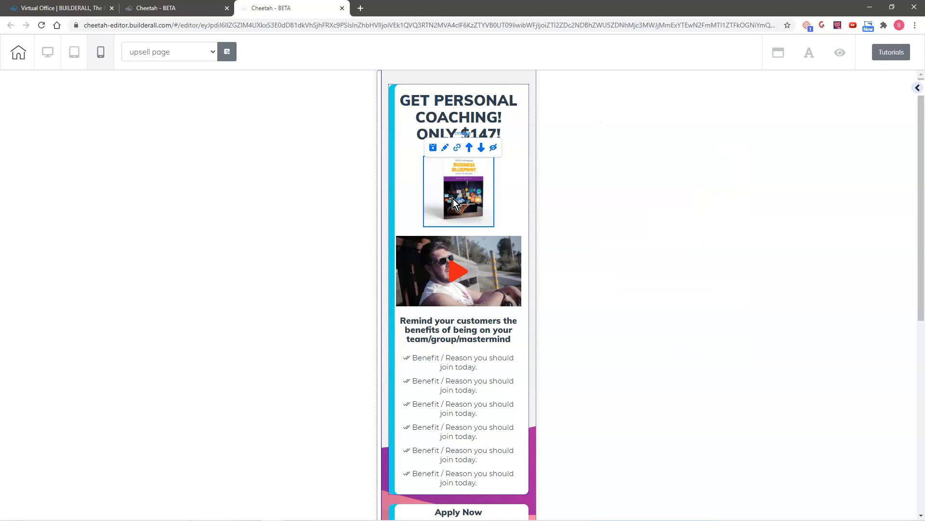
- Cut the Business Blueprint book image's mobile side spacing from 73 to 14 and move it below the video
{"action": "left_click", "coordinate": [446, 151]}
{"action": "left_click_drag", "start_coordinate": [496, 170], "coordinate": [689, 99]}
{"action": "left_click", "coordinate": [690, 149]}
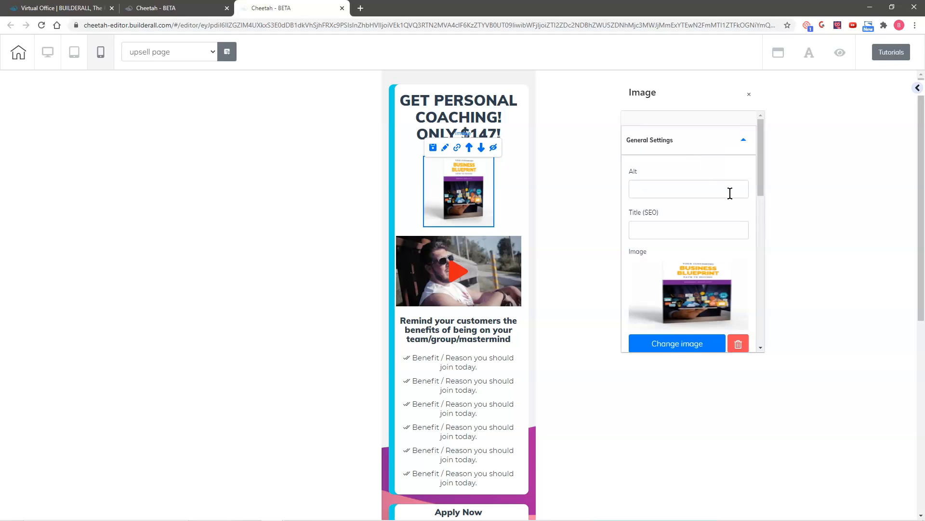
{"action": "scroll", "coordinate": [725, 203], "scroll_direction": "down", "scroll_amount": 5}
{"action": "left_click", "coordinate": [668, 289]}
{"action": "scroll", "coordinate": [672, 276], "scroll_direction": "up", "scroll_amount": 3}
{"action": "left_click", "coordinate": [703, 257]}
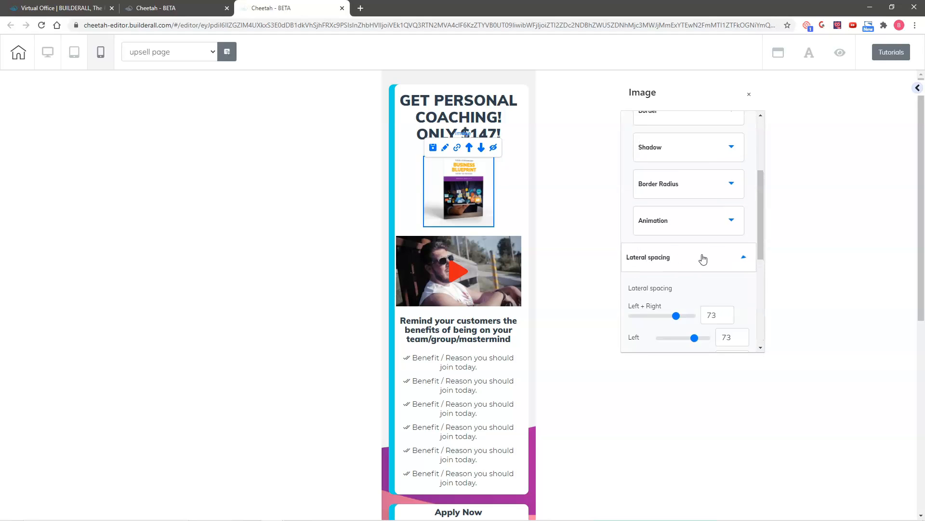
{"action": "scroll", "coordinate": [739, 276], "scroll_direction": "down", "scroll_amount": 2}
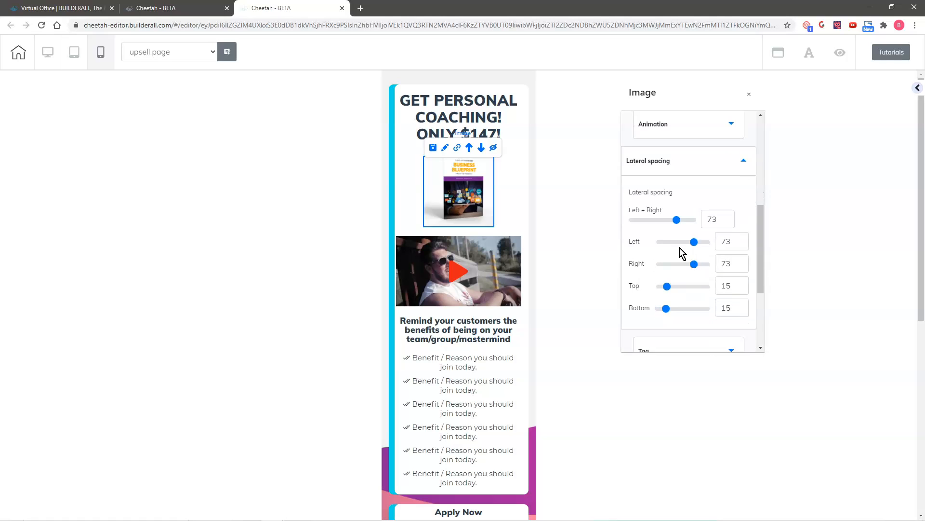
{"action": "left_click_drag", "start_coordinate": [678, 222], "coordinate": [643, 226]}
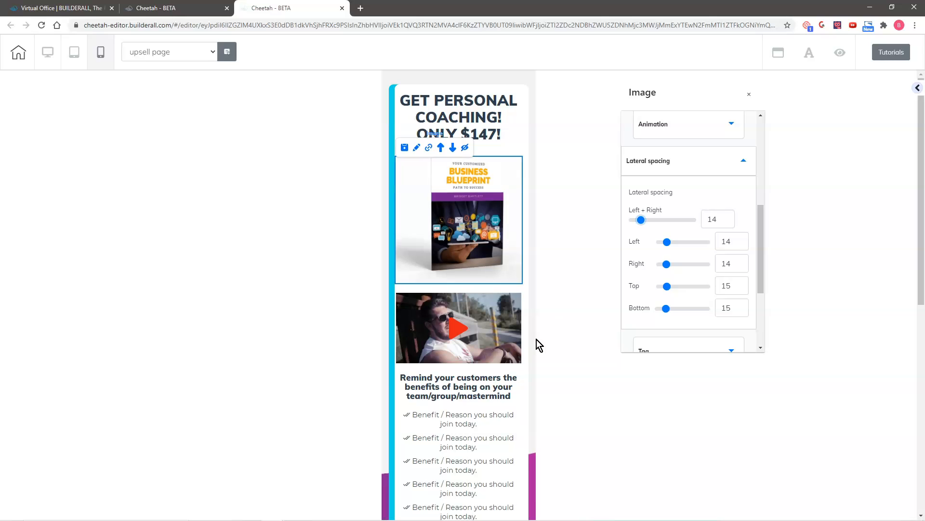
{"action": "left_click", "coordinate": [471, 230]}
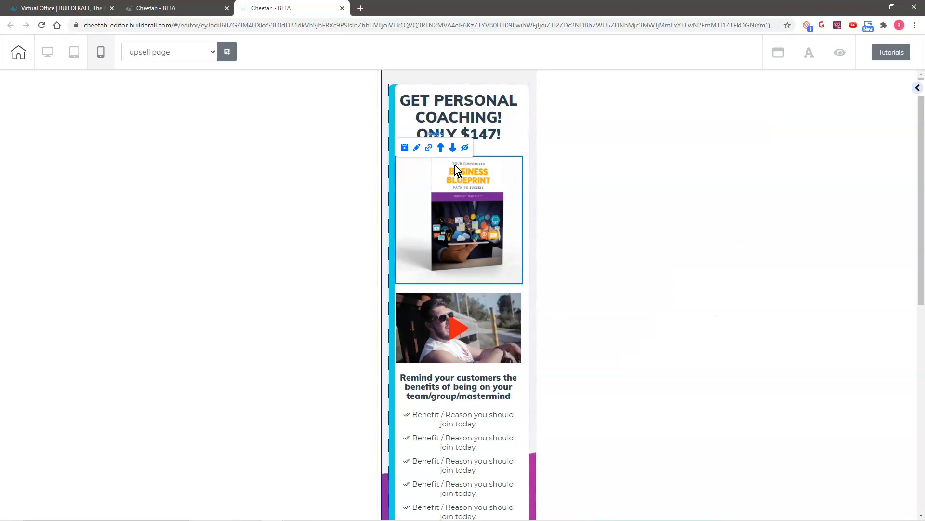
{"action": "left_click", "coordinate": [453, 149]}
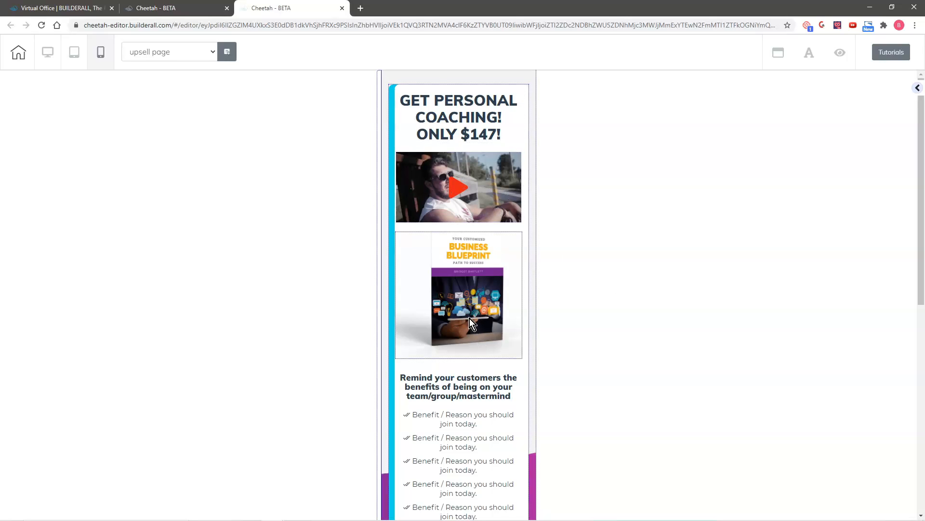
- Raise the 'Applications will be accepted until:' text's mobile size from 16 to 20
{"action": "left_click", "coordinate": [495, 323]}
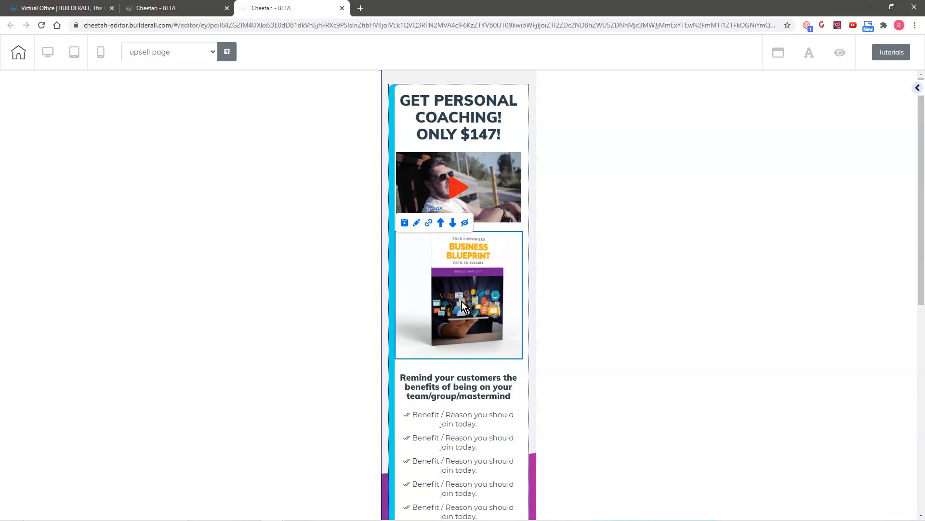
{"action": "scroll", "coordinate": [486, 285], "scroll_direction": "down", "scroll_amount": 4}
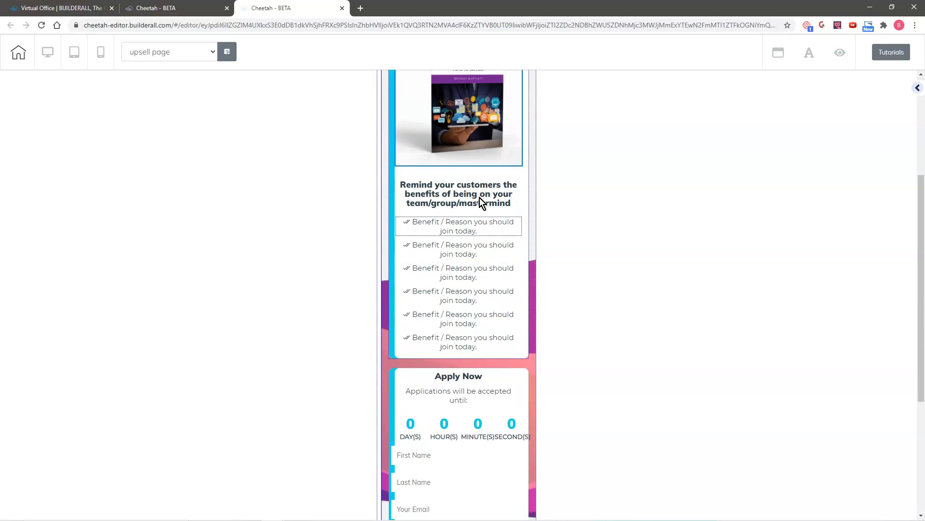
{"action": "scroll", "coordinate": [478, 293], "scroll_direction": "down", "scroll_amount": 2}
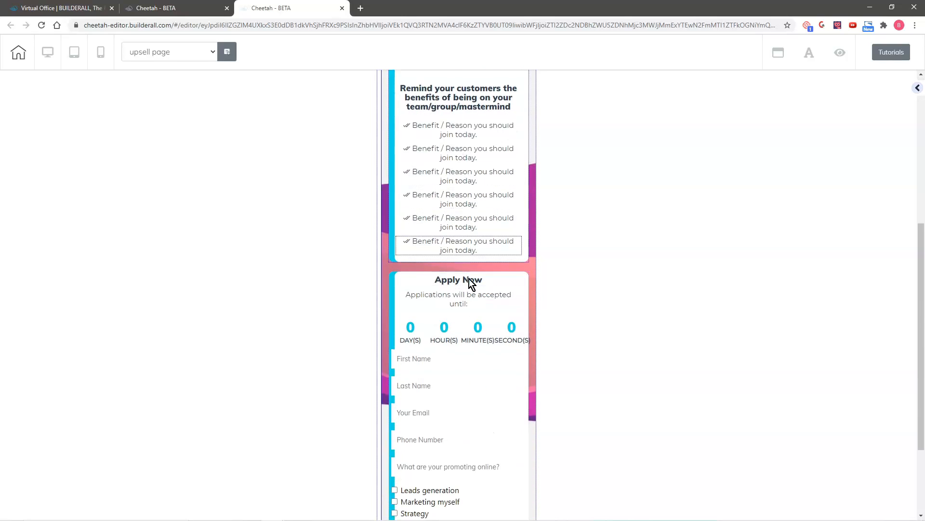
{"action": "scroll", "coordinate": [494, 290], "scroll_direction": "down", "scroll_amount": 1}
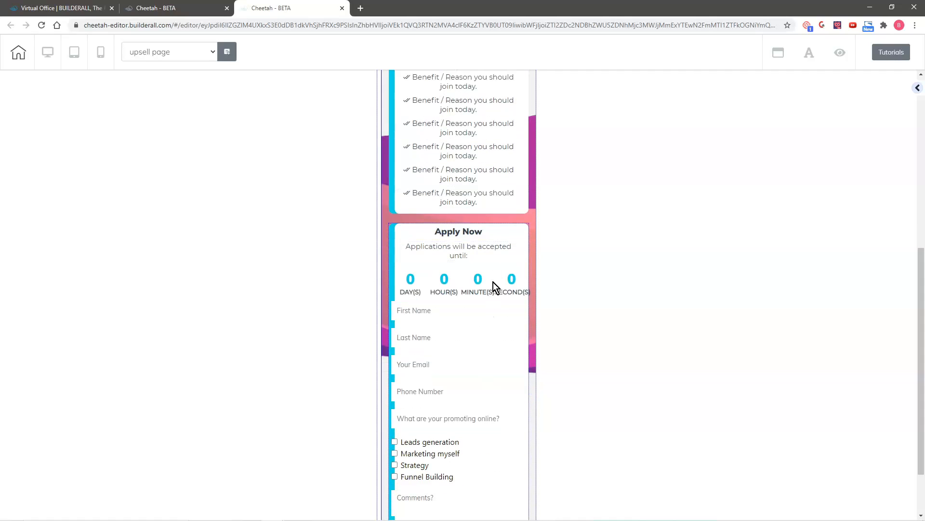
{"action": "left_click", "coordinate": [486, 251]}
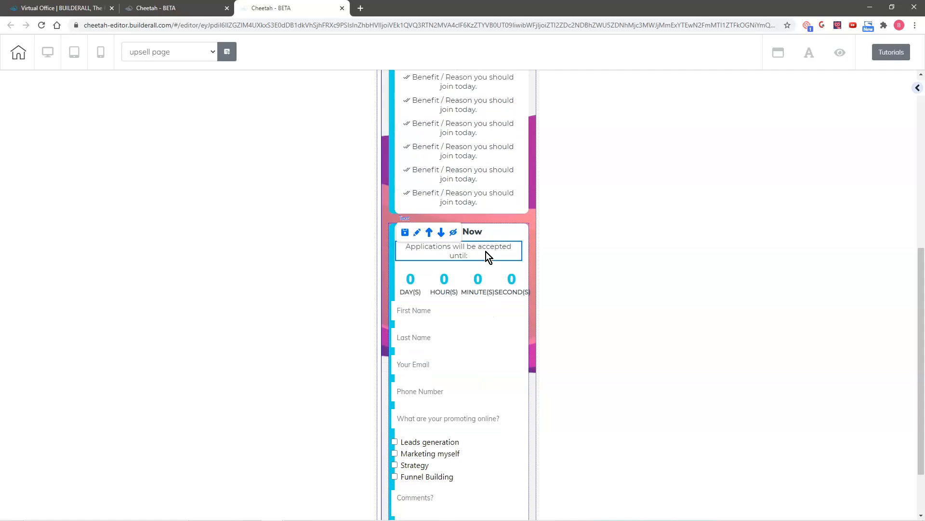
{"action": "left_click", "coordinate": [418, 233]}
{"action": "left_click_drag", "start_coordinate": [520, 262], "coordinate": [707, 168]}
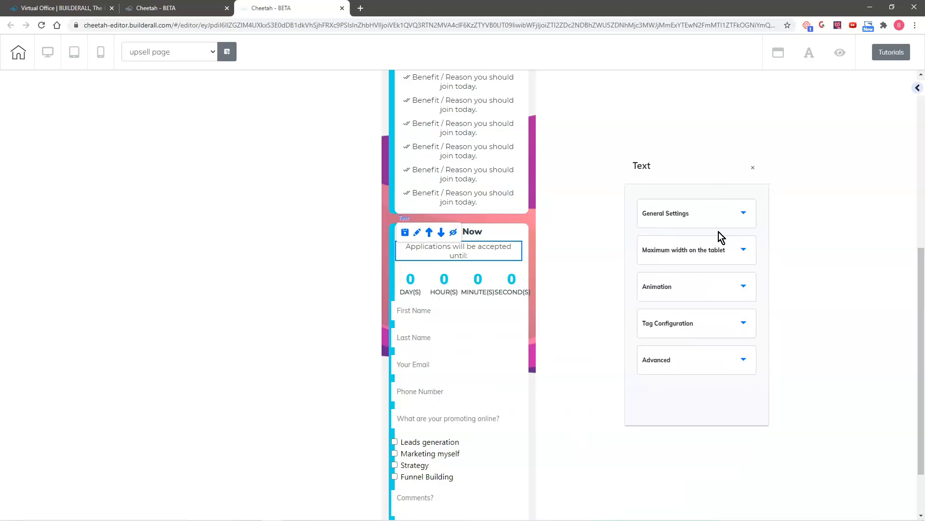
{"action": "left_click", "coordinate": [709, 214]}
{"action": "left_click", "coordinate": [748, 260]}
{"action": "left_click", "coordinate": [748, 260]}
{"action": "left_click", "coordinate": [748, 260]}
{"action": "left_click", "coordinate": [747, 260]}
{"action": "left_click", "coordinate": [747, 261]}
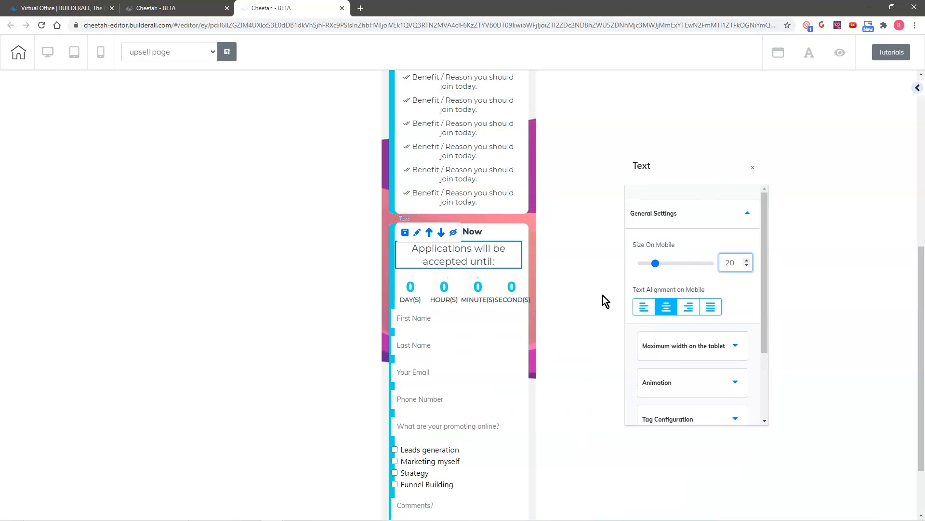
{"action": "left_click", "coordinate": [505, 290]}
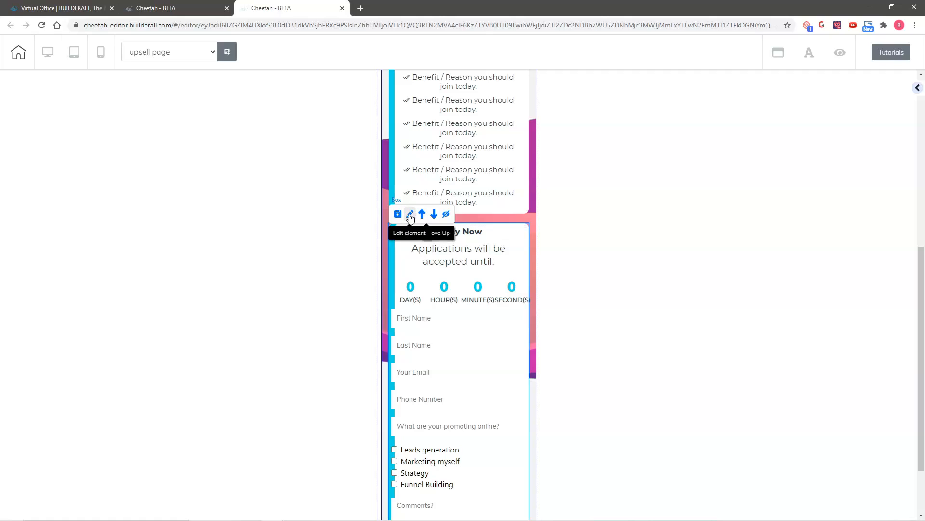
- Lower the Apply Now box's mobile side spacing to 7 to widen it
{"action": "left_click", "coordinate": [410, 214]}
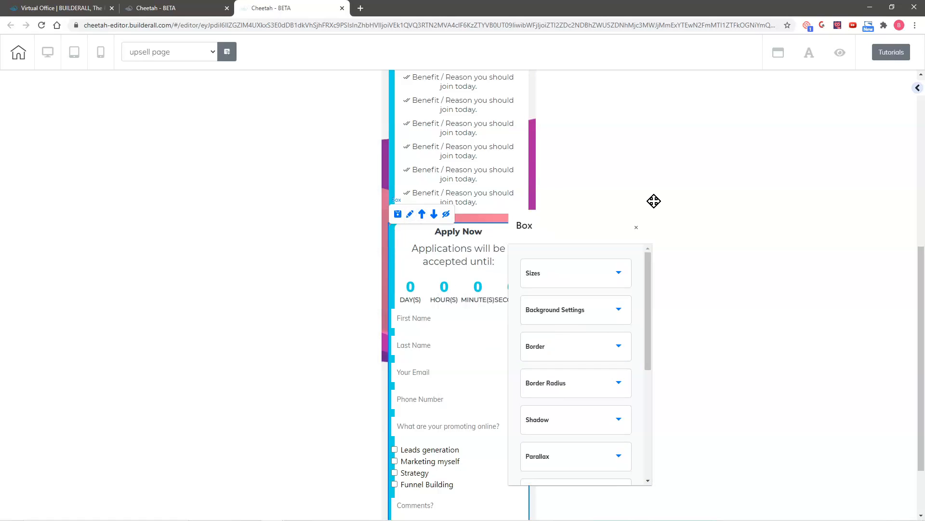
{"action": "left_click", "coordinate": [709, 164]}
{"action": "scroll", "coordinate": [715, 261], "scroll_direction": "down", "scroll_amount": 5}
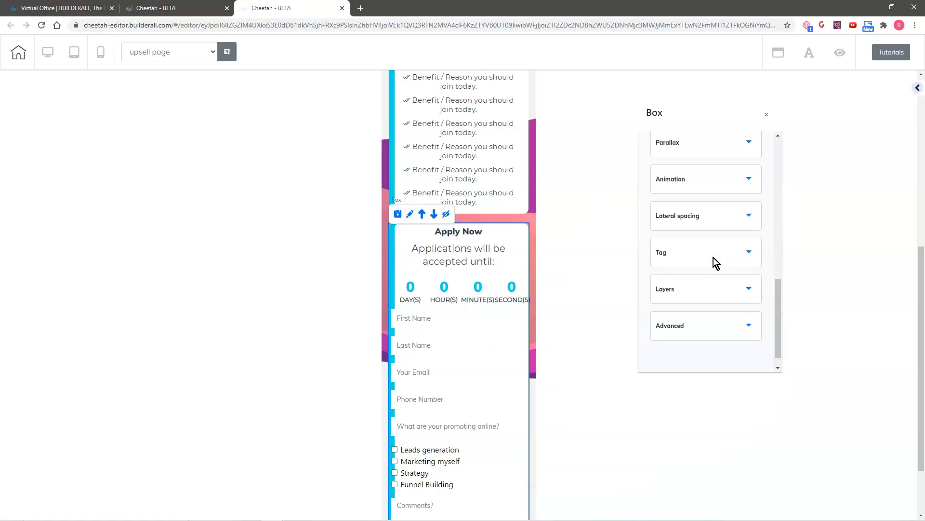
{"action": "left_click", "coordinate": [709, 247]}
{"action": "left_click_drag", "start_coordinate": [656, 306], "coordinate": [654, 306]}
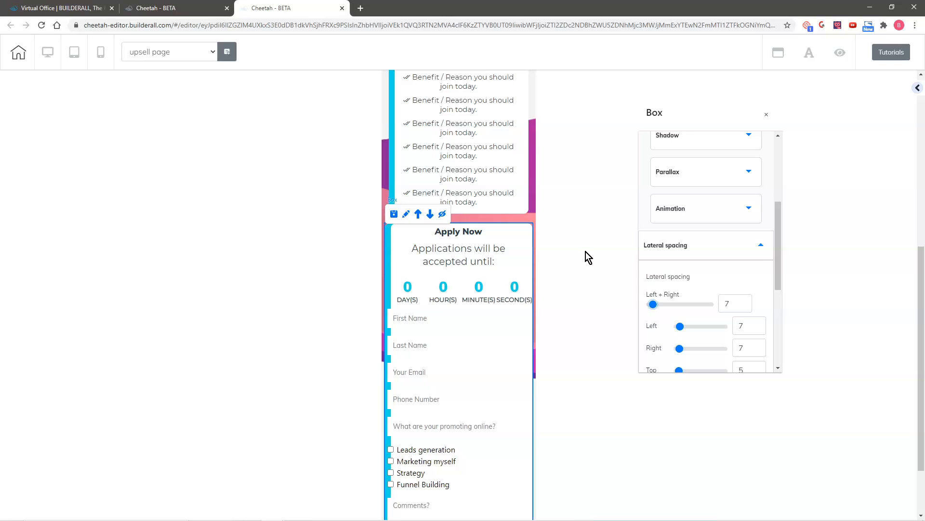
{"action": "left_click", "coordinate": [389, 162]}
{"action": "scroll", "coordinate": [390, 163], "scroll_direction": "up", "scroll_amount": 7}
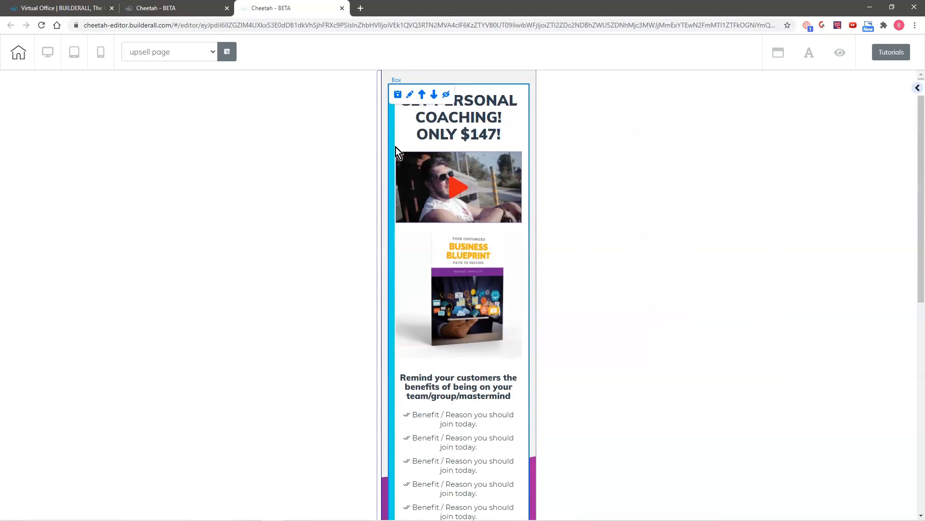
- Lower the top benefits box's mobile side spacing to 7 as well
{"action": "left_click", "coordinate": [410, 97]}
{"action": "left_click", "coordinate": [546, 284]}
{"action": "scroll", "coordinate": [458, 289], "scroll_direction": "down", "scroll_amount": 6}
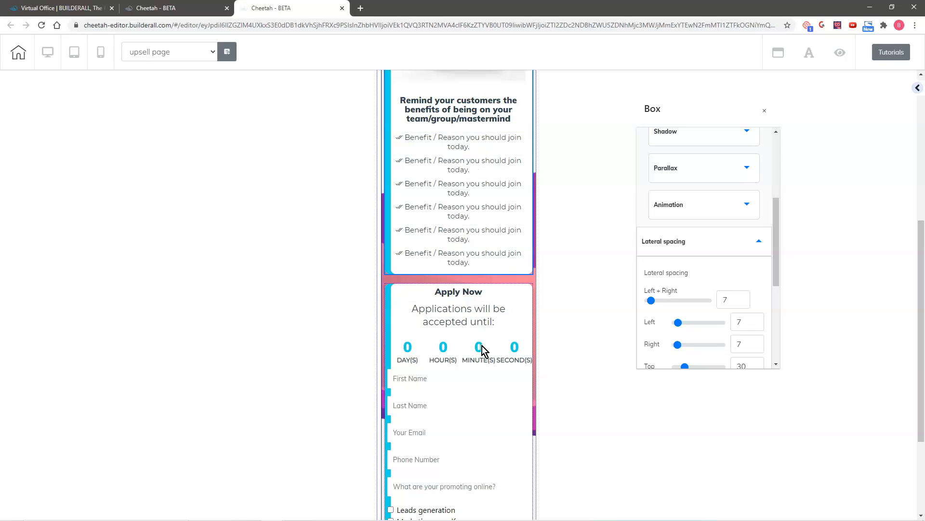
{"action": "scroll", "coordinate": [484, 337], "scroll_direction": "down", "scroll_amount": 3}
{"action": "left_click", "coordinate": [480, 288]}
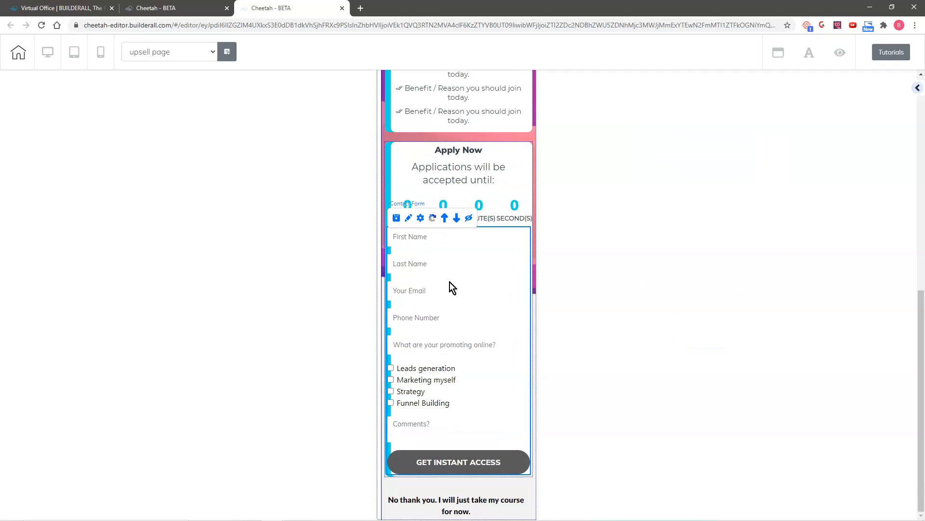
- Widen the contact form's side spacing on mobile
{"action": "left_click", "coordinate": [411, 219]}
{"action": "mouse_move", "coordinate": [501, 256]}
{"action": "left_mouse_down"}
{"action": "mouse_move", "coordinate": [605, 242]}
{"action": "mouse_move", "coordinate": [803, 105]}
{"action": "mouse_move", "coordinate": [784, 110]}
{"action": "left_mouse_up"}
{"action": "scroll", "coordinate": [790, 208], "scroll_direction": "up", "scroll_amount": 4}
{"action": "scroll", "coordinate": [791, 251], "scroll_direction": "down", "scroll_amount": 5}
{"action": "left_click", "coordinate": [803, 300]}
{"action": "scroll", "coordinate": [800, 294], "scroll_direction": "down", "scroll_amount": 5}
{"action": "left_click_drag", "start_coordinate": [735, 177], "coordinate": [747, 177]}
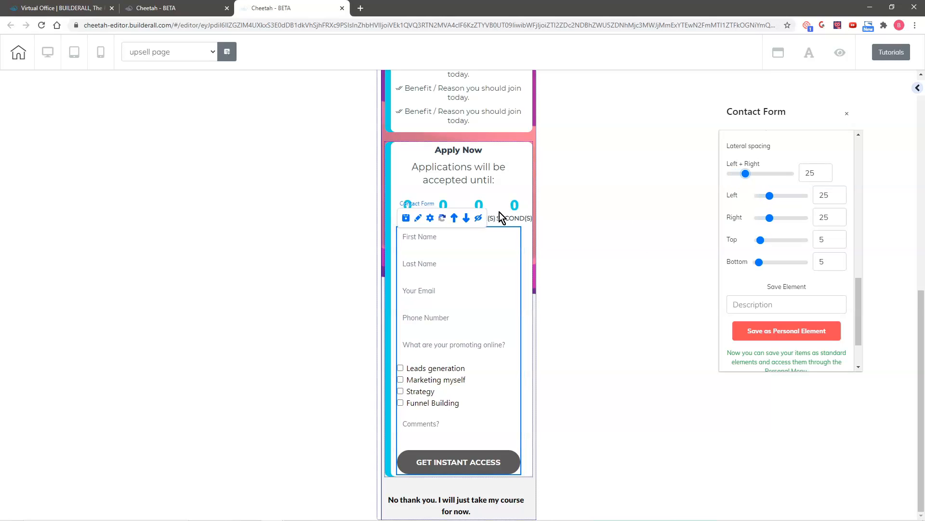
- Give the 'No thank you' button 44 side and 14 bottom spacing, then return to desktop layout
{"action": "left_click", "coordinate": [442, 507]}
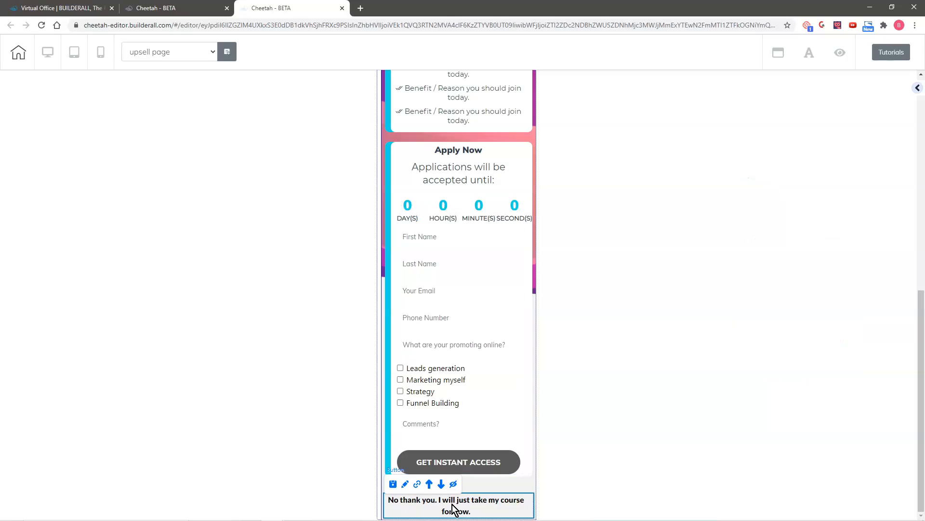
{"action": "left_click", "coordinate": [405, 485]}
{"action": "mouse_move", "coordinate": [530, 501]}
{"action": "left_mouse_down"}
{"action": "mouse_move", "coordinate": [698, 248]}
{"action": "mouse_move", "coordinate": [685, 196]}
{"action": "left_mouse_up"}
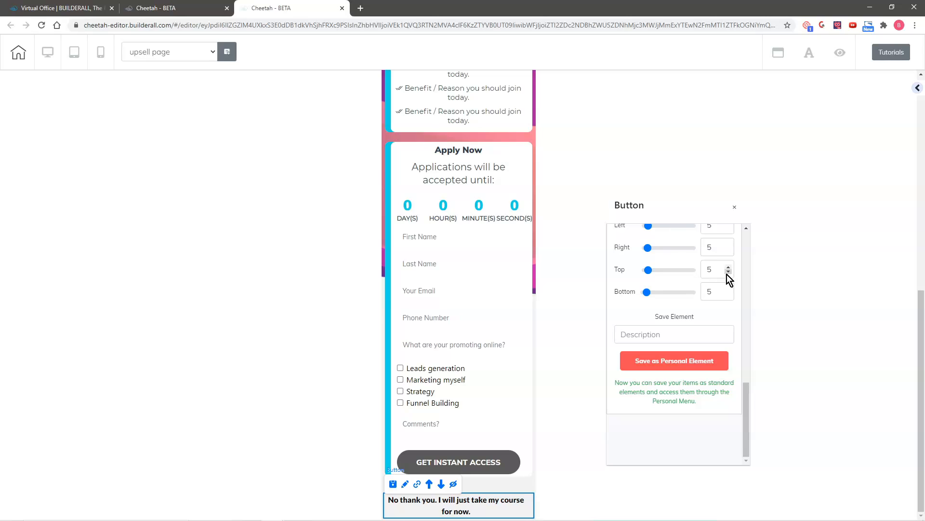
{"action": "scroll", "coordinate": [715, 285], "scroll_direction": "up", "scroll_amount": 1}
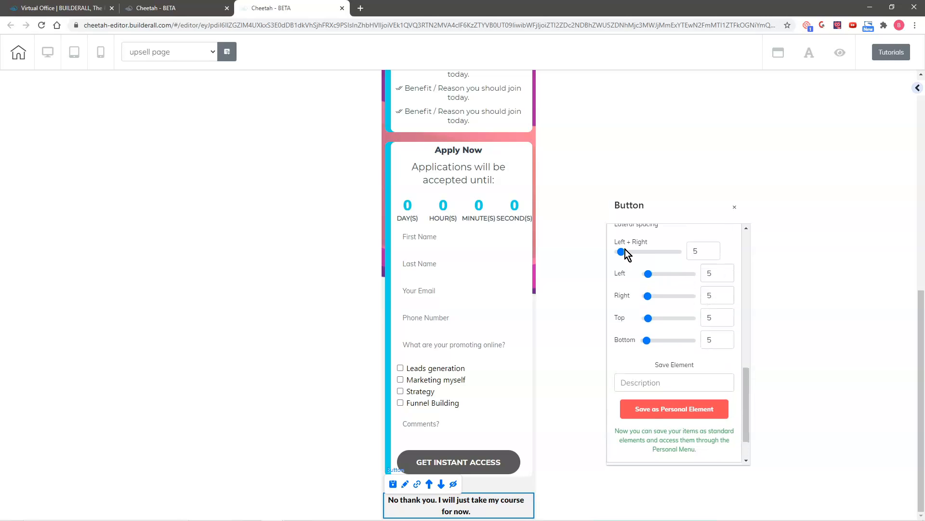
{"action": "left_click_drag", "start_coordinate": [623, 255], "coordinate": [647, 255]}
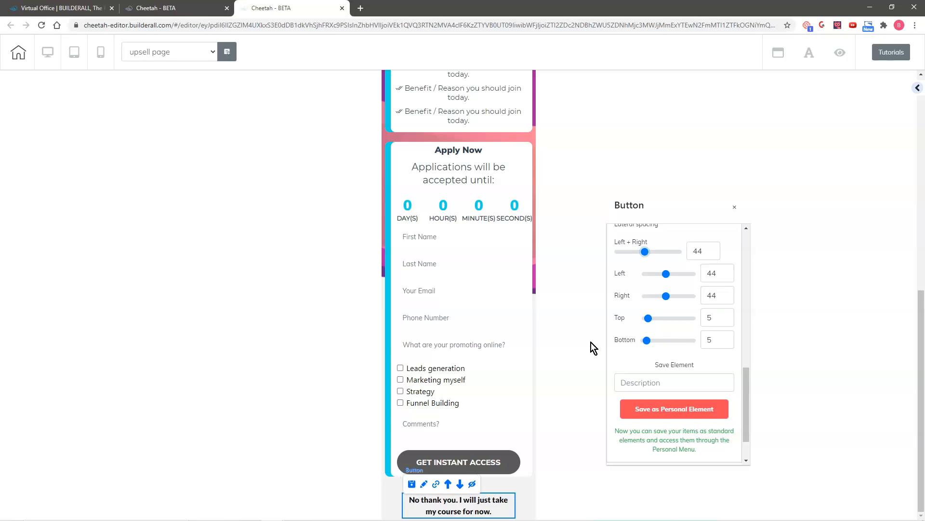
{"action": "left_click_drag", "start_coordinate": [647, 340], "coordinate": [652, 341]}
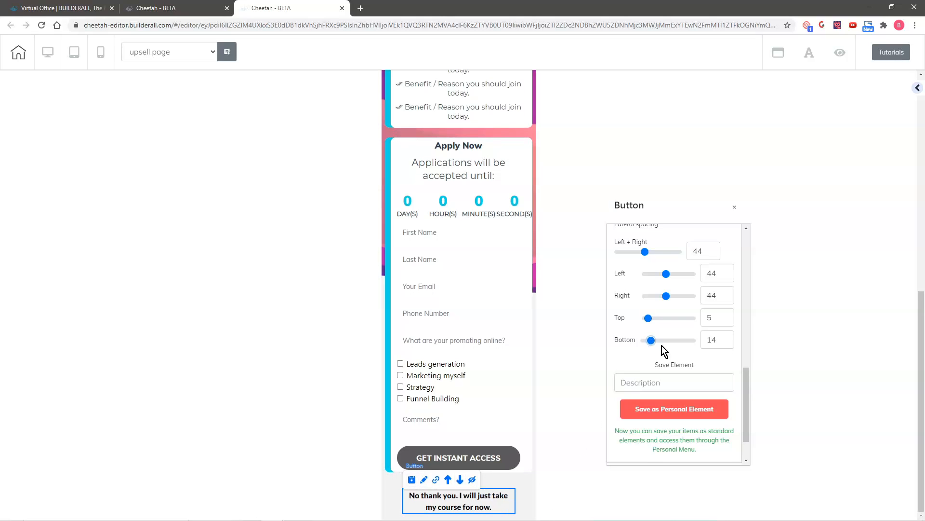
{"action": "scroll", "coordinate": [565, 332], "scroll_direction": "up", "scroll_amount": 10}
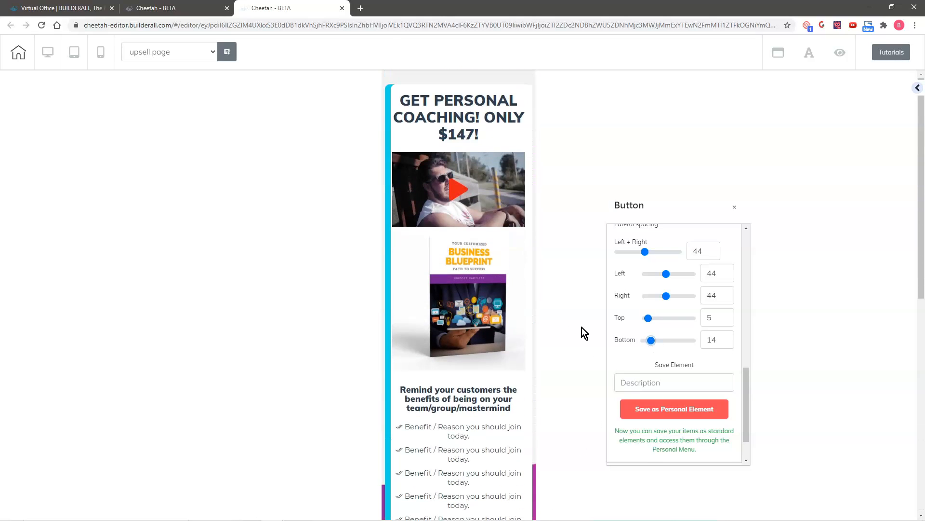
{"action": "left_click", "coordinate": [47, 55]}
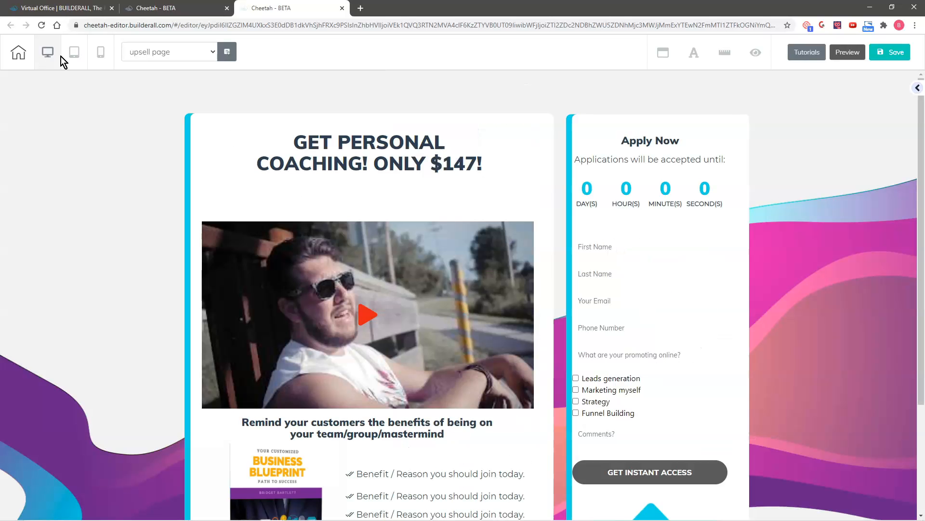
- Save the upsell page, publish it to its Cheetah domain, and dismiss the It's Done! confirmation
{"action": "left_click", "coordinate": [895, 55]}
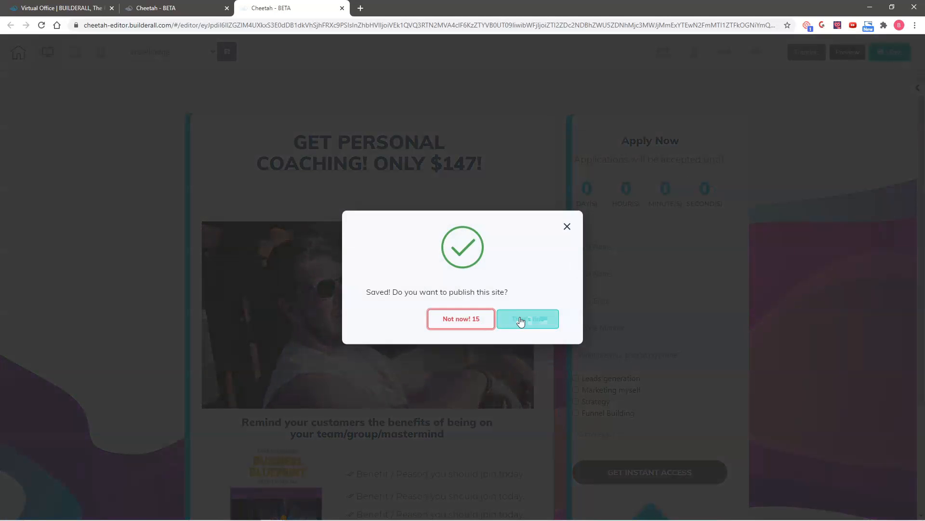
{"action": "left_click", "coordinate": [521, 320]}
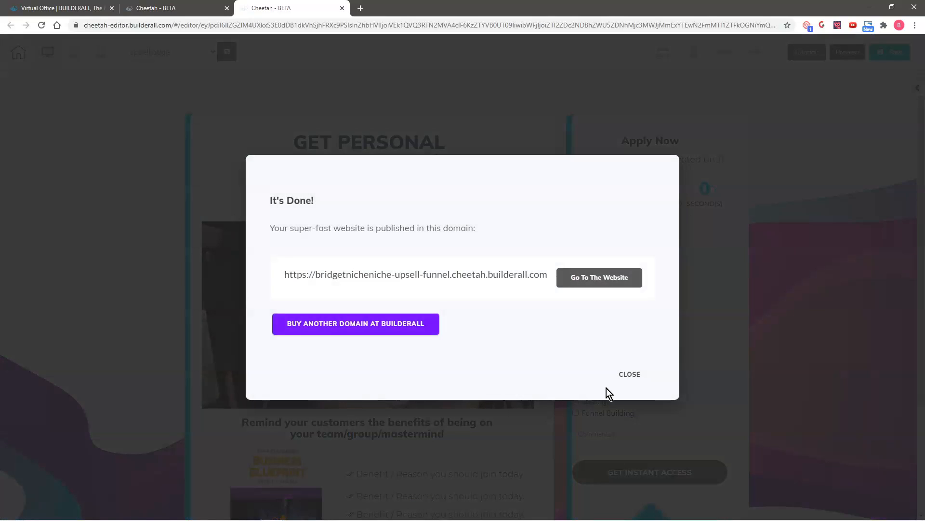
{"action": "left_click", "coordinate": [629, 375]}
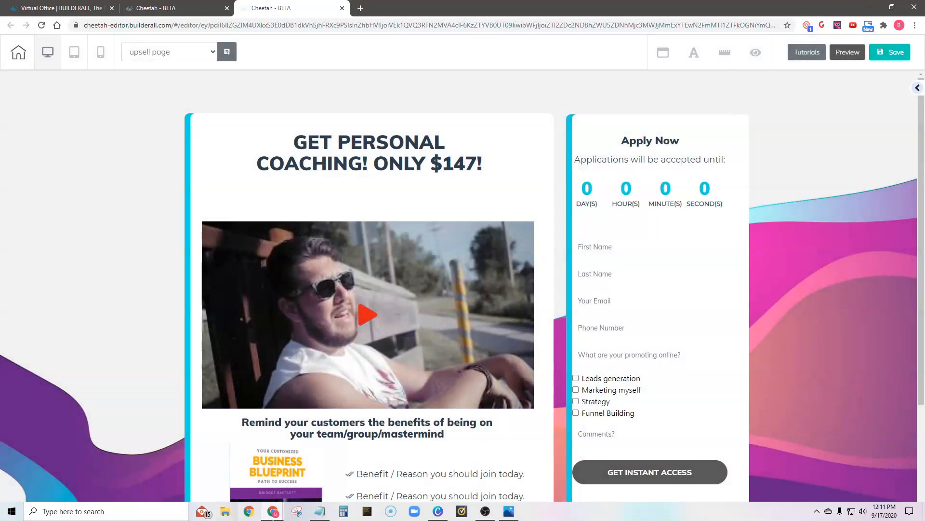
- Preview the page on desktop, checking the headline, video, benefits list and Apply Now form
{"action": "left_click", "coordinate": [848, 54]}
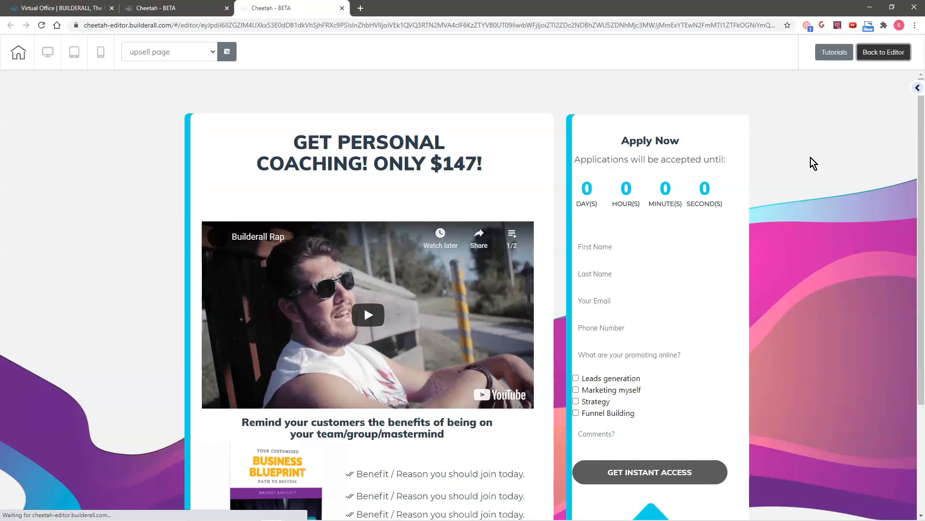
{"action": "scroll", "coordinate": [805, 193], "scroll_direction": "down", "scroll_amount": 3}
{"action": "scroll", "coordinate": [820, 306], "scroll_direction": "up", "scroll_amount": 3}
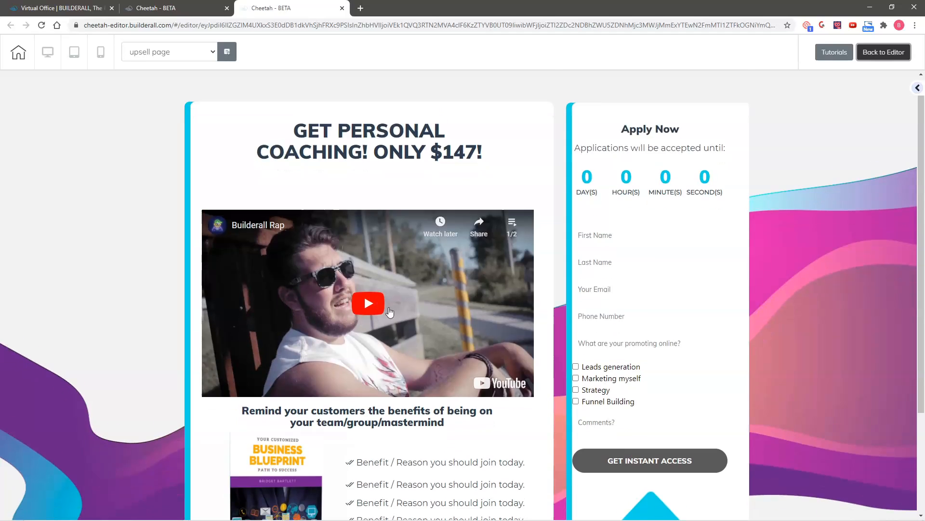
{"action": "scroll", "coordinate": [350, 327], "scroll_direction": "down", "scroll_amount": 3}
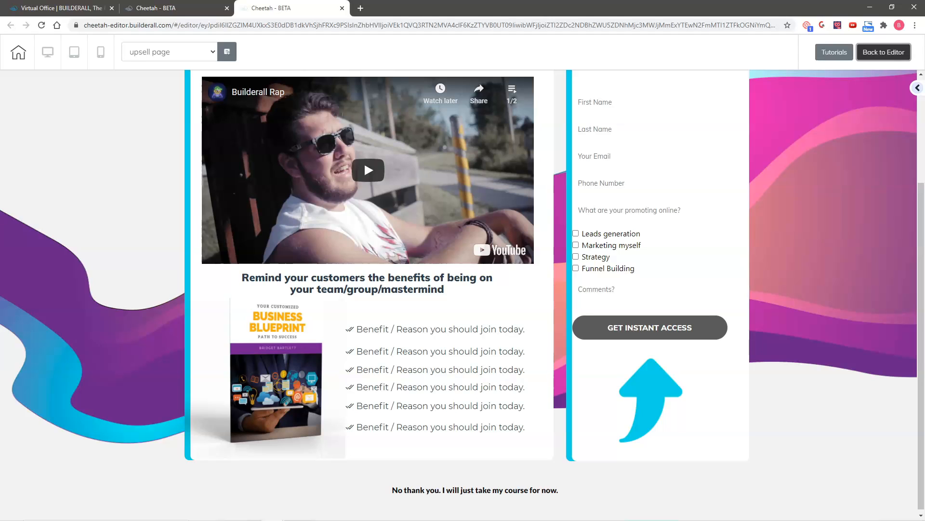
{"action": "scroll", "coordinate": [39, 246], "scroll_direction": "up", "scroll_amount": 2}
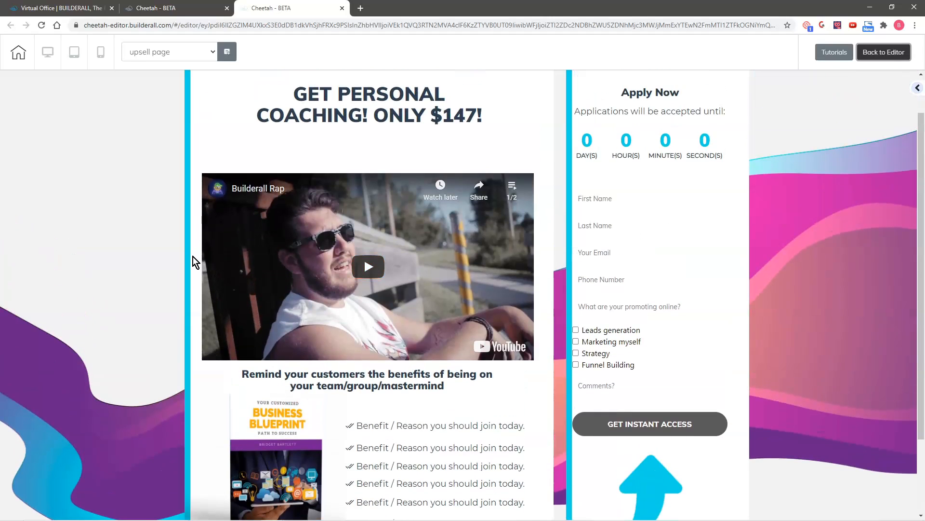